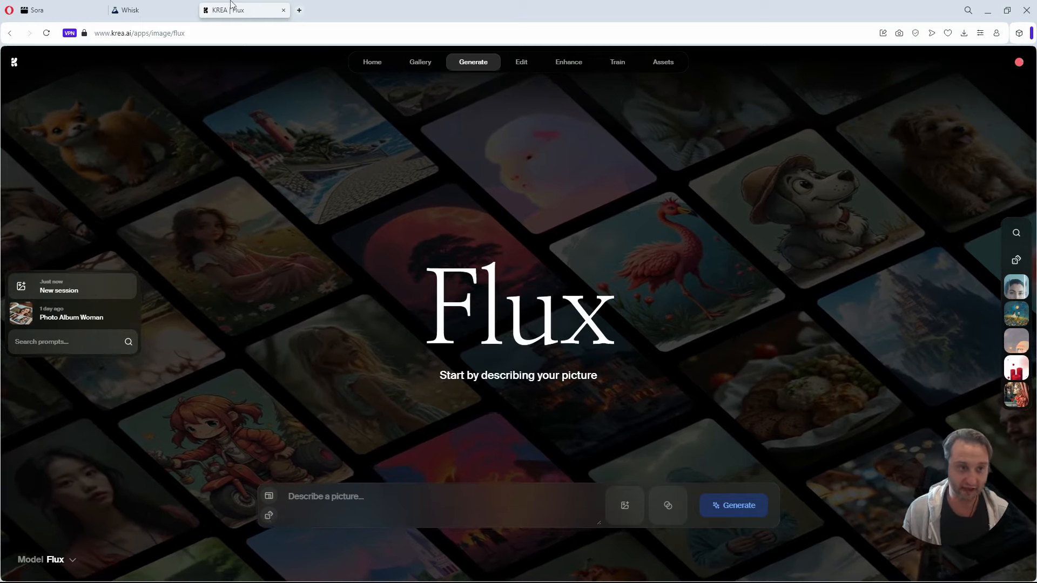
Switch to Whisk and start a creation from scratch.
click(157, 10)
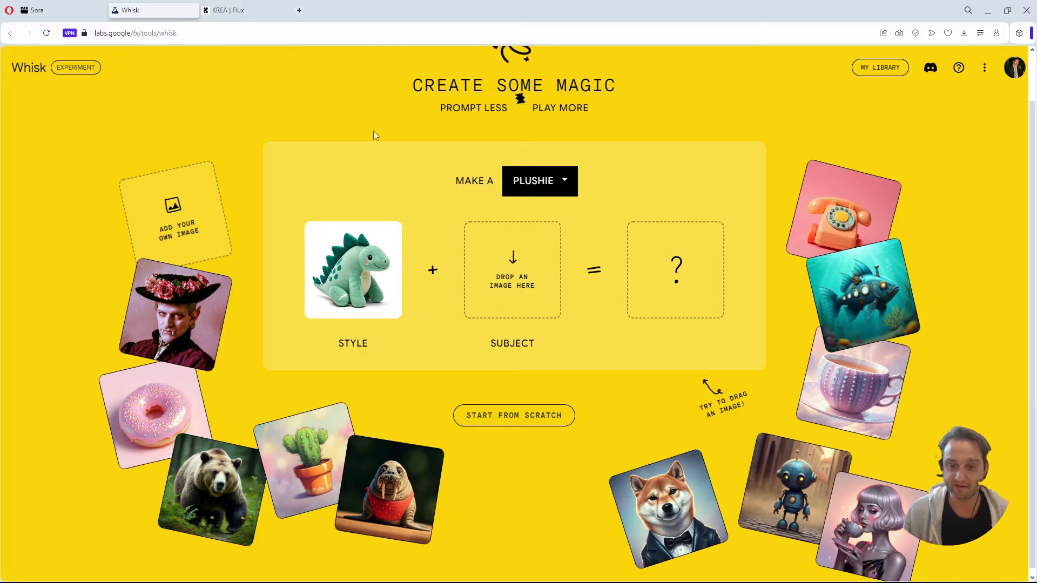
click(550, 416)
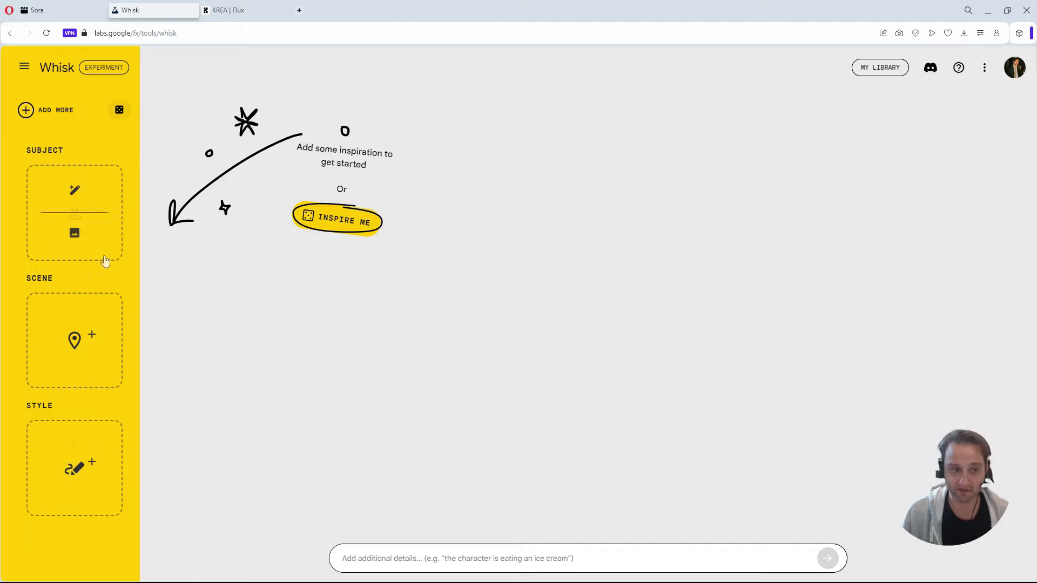
Try to upload the Britnyforvideo image from the Britny folder as the subject.
click(75, 230)
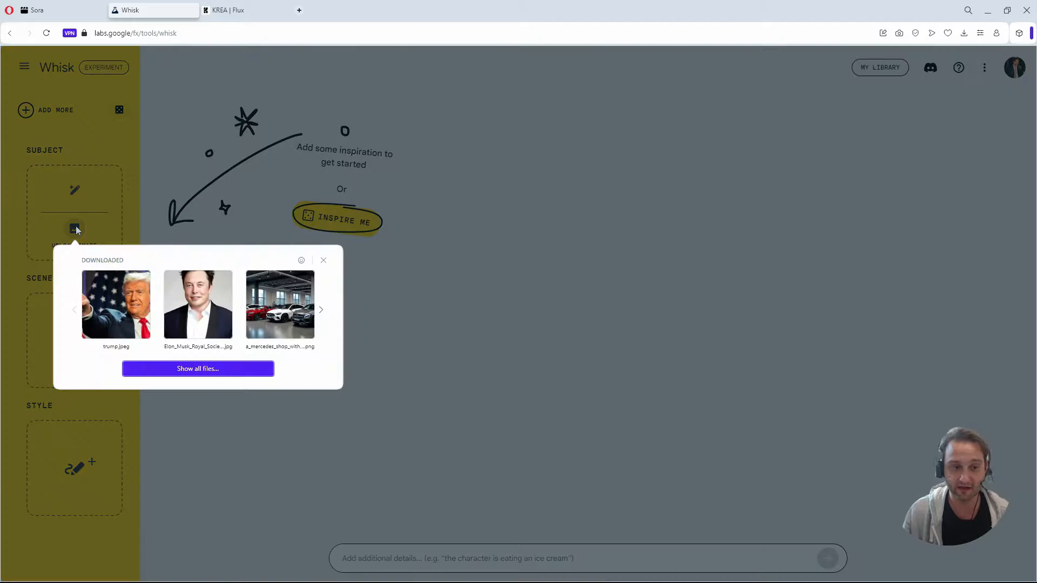
click(206, 372)
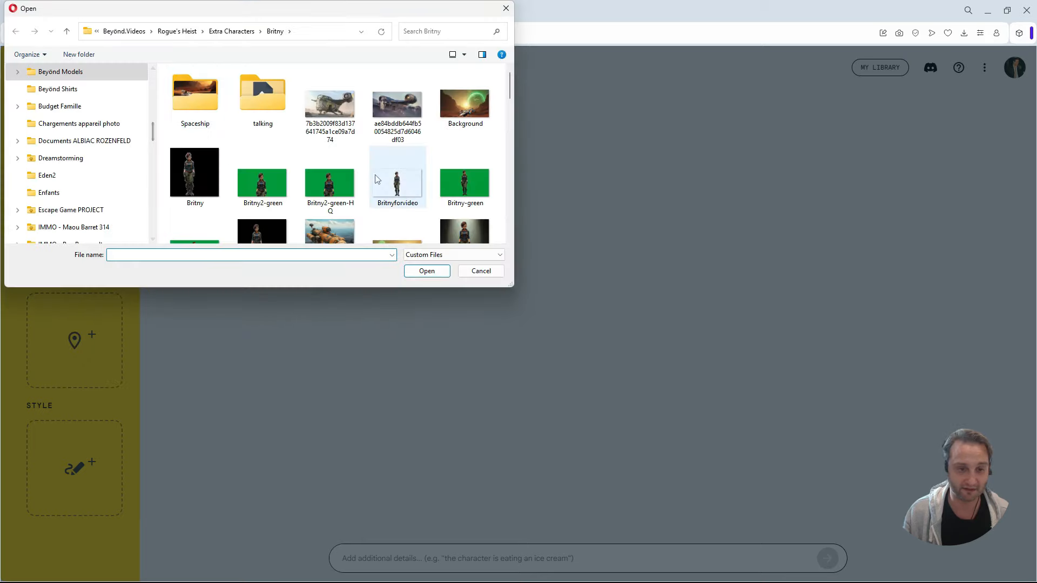
scroll(375, 174, down, 3)
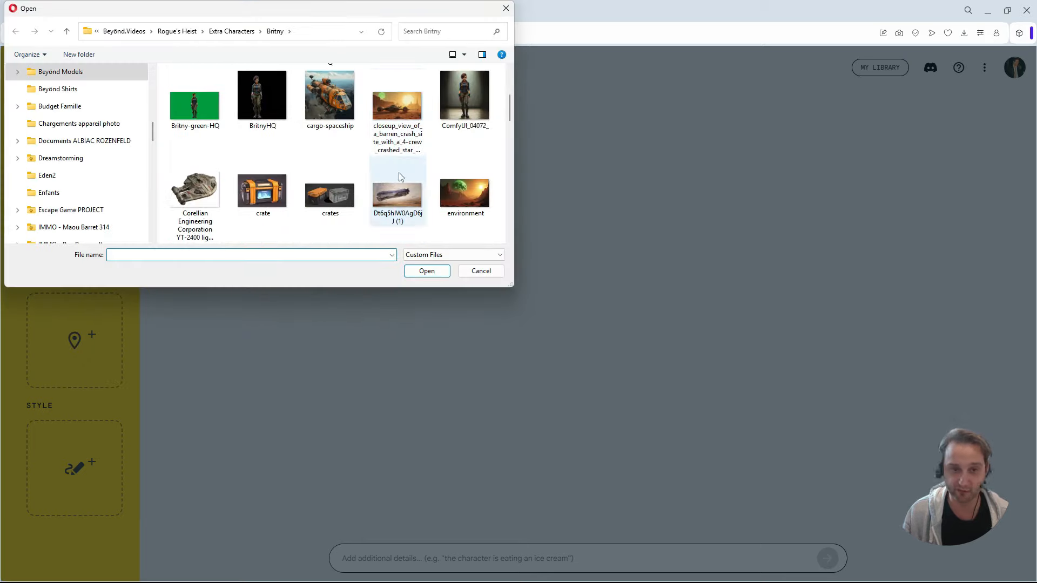
scroll(421, 200, up, 3)
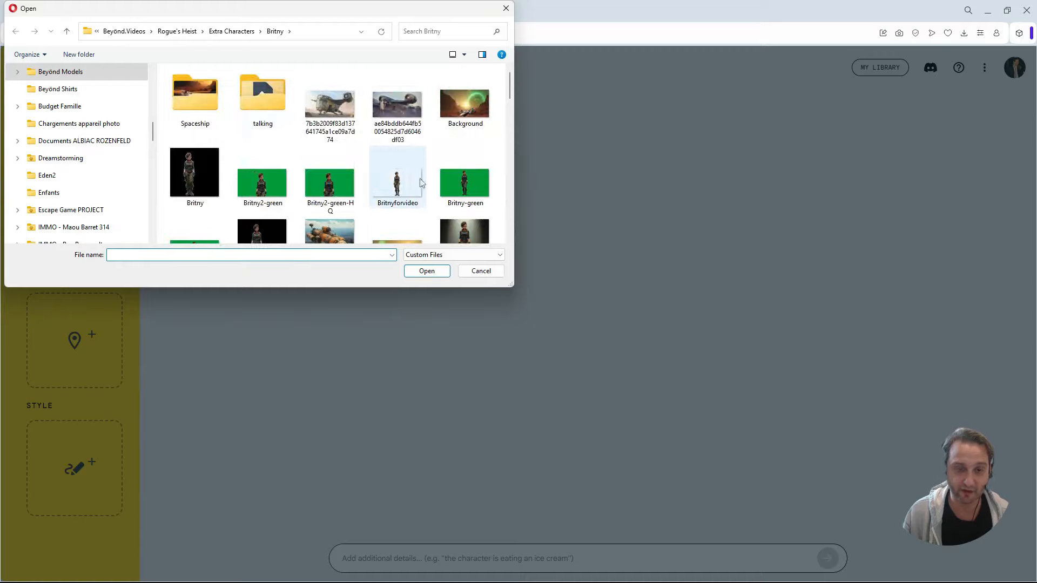
double_click(396, 182)
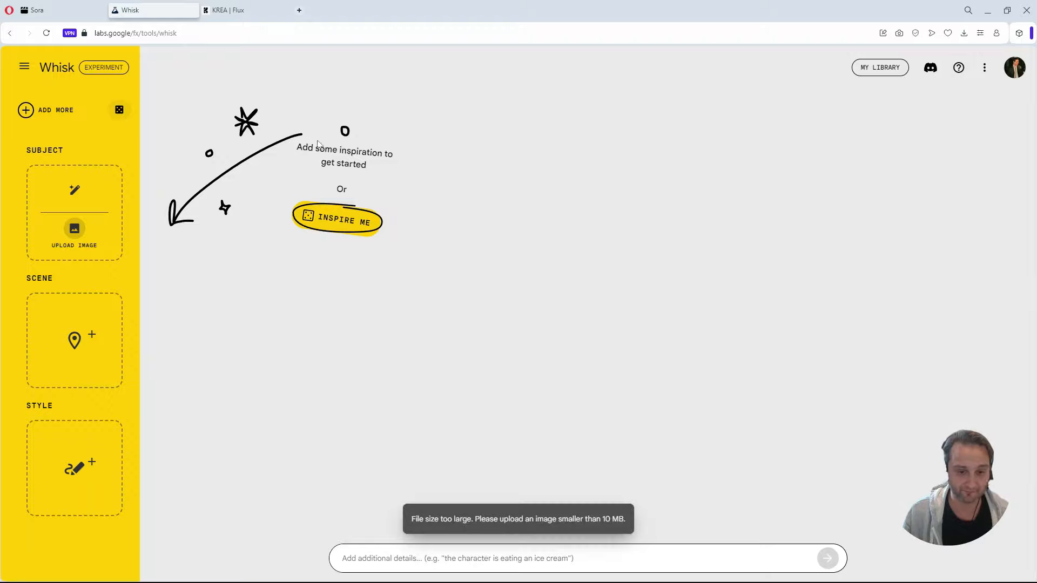
Upload the Britny image from the Britny folder as the subject.
click(102, 222)
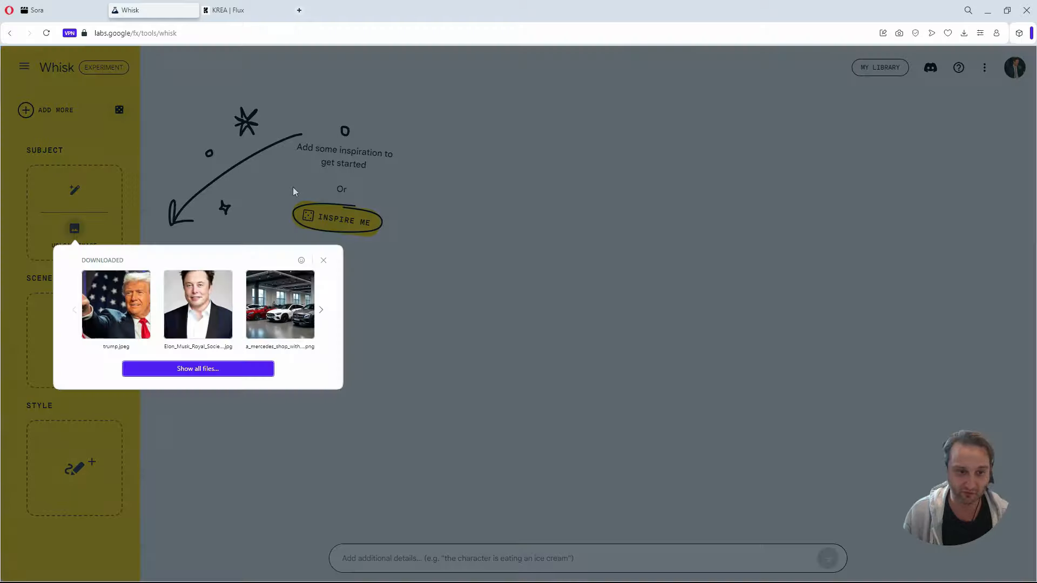
click(203, 371)
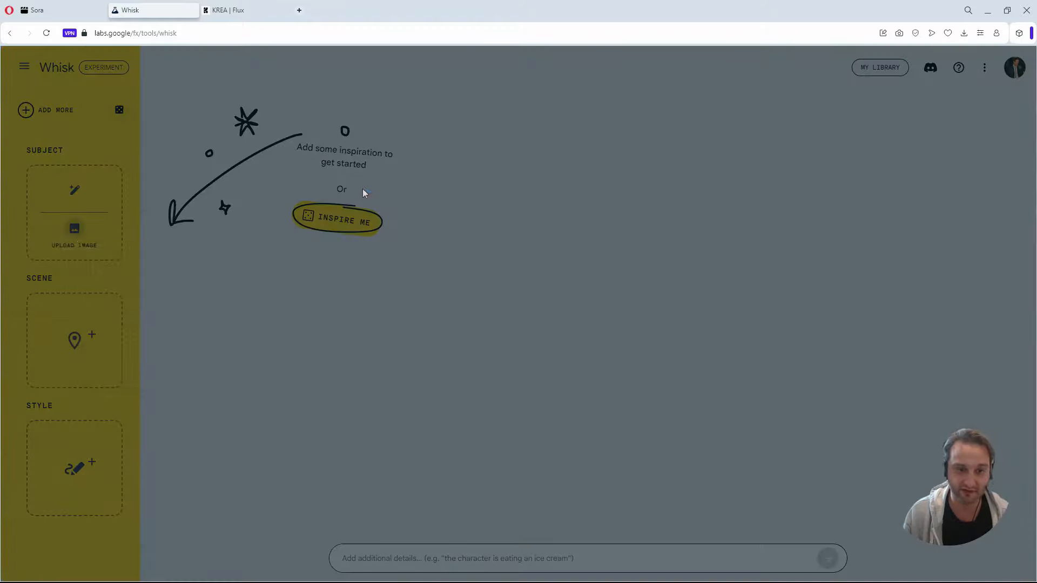
scroll(390, 170, down, 1)
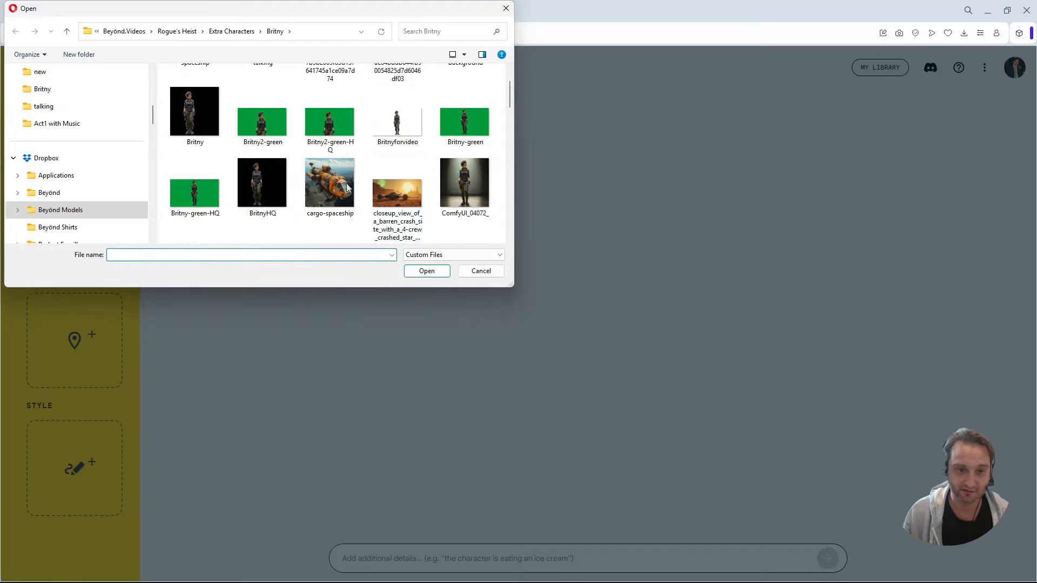
double_click(203, 124)
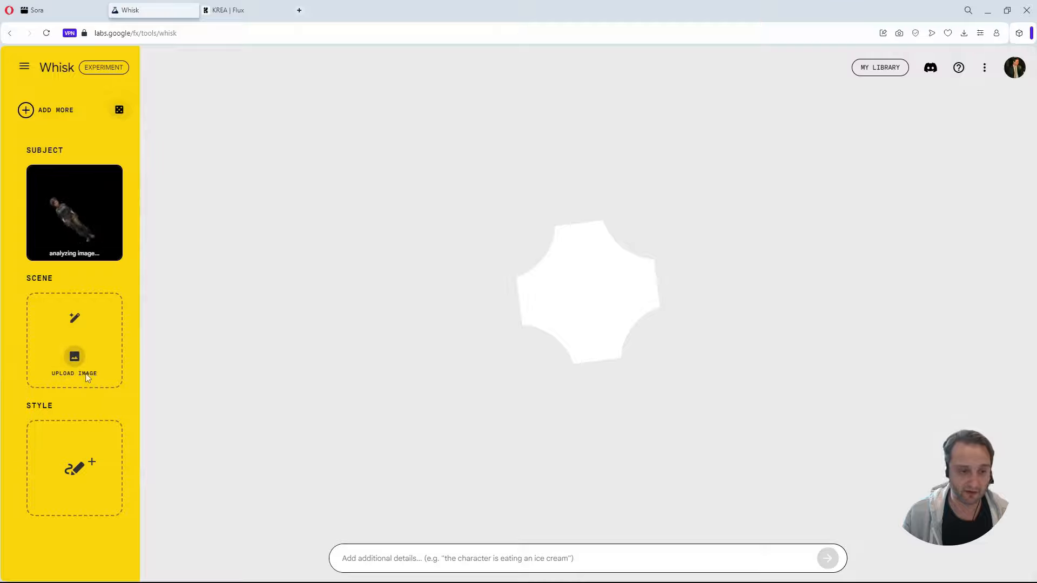
Upload the SpaceshipScene image from the Britny folder as the scene.
click(75, 359)
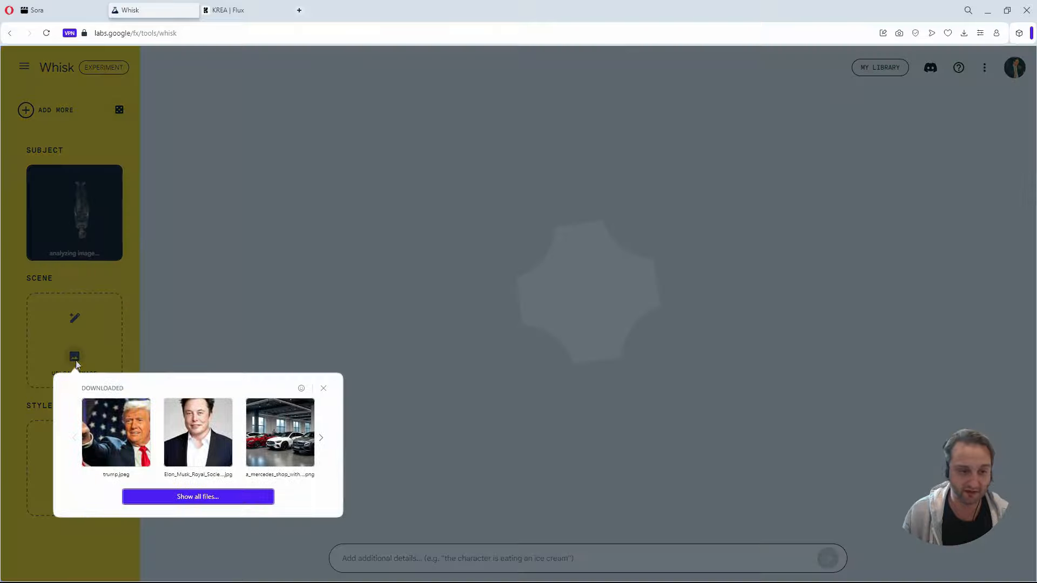
click(329, 381)
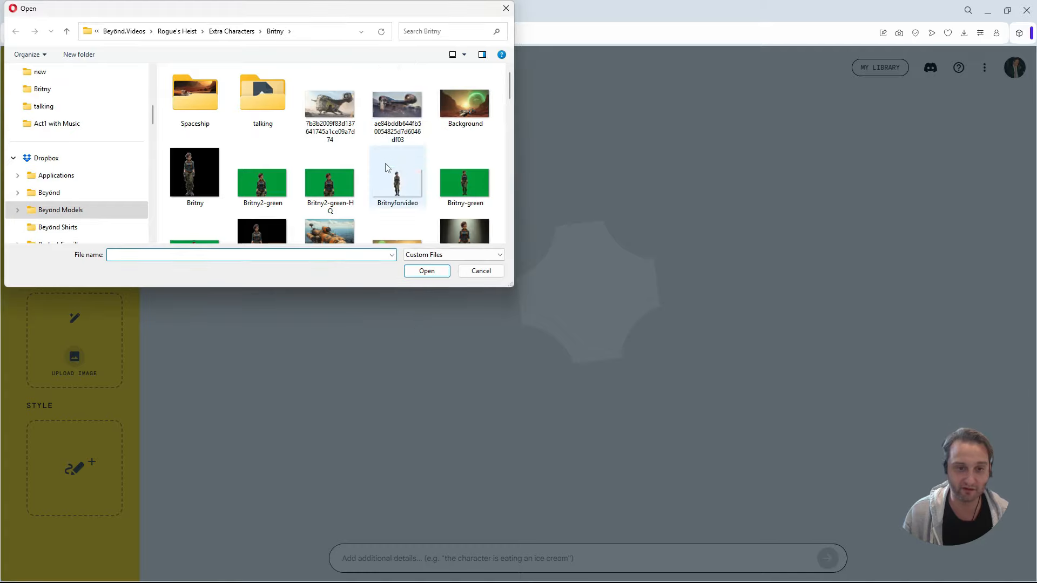
scroll(384, 164, down, 5)
scroll(386, 172, down, 5)
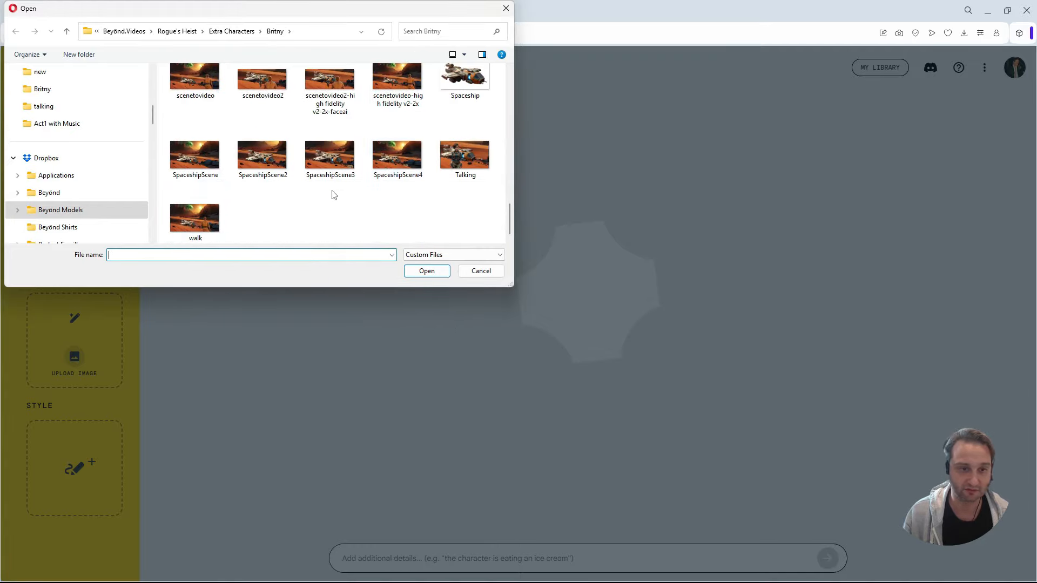
double_click(197, 156)
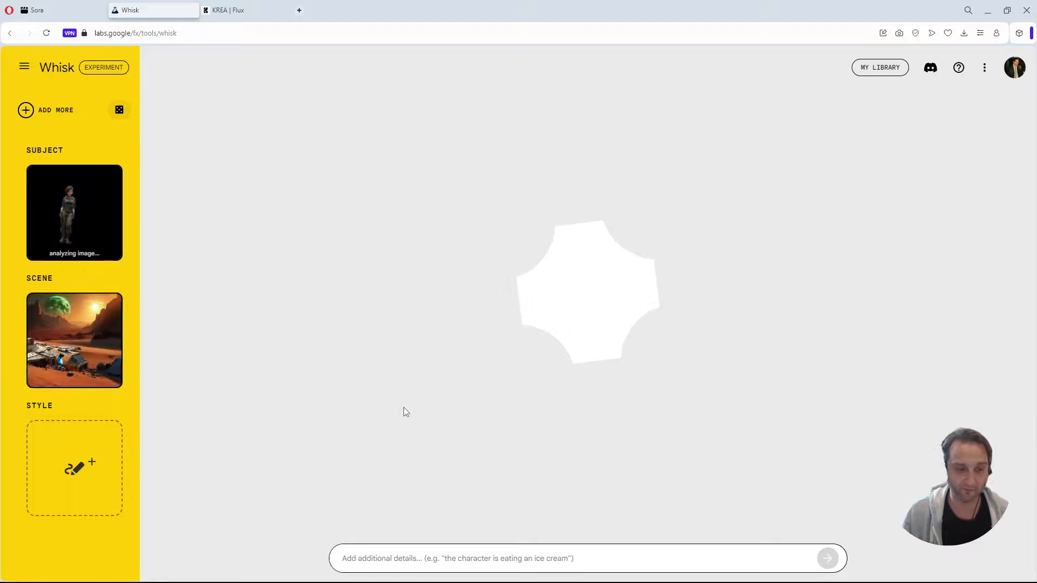
Enter "woman standing near a spaceship on a desert planet" as the additional details and generate the images.
mouse_move(118, 484)
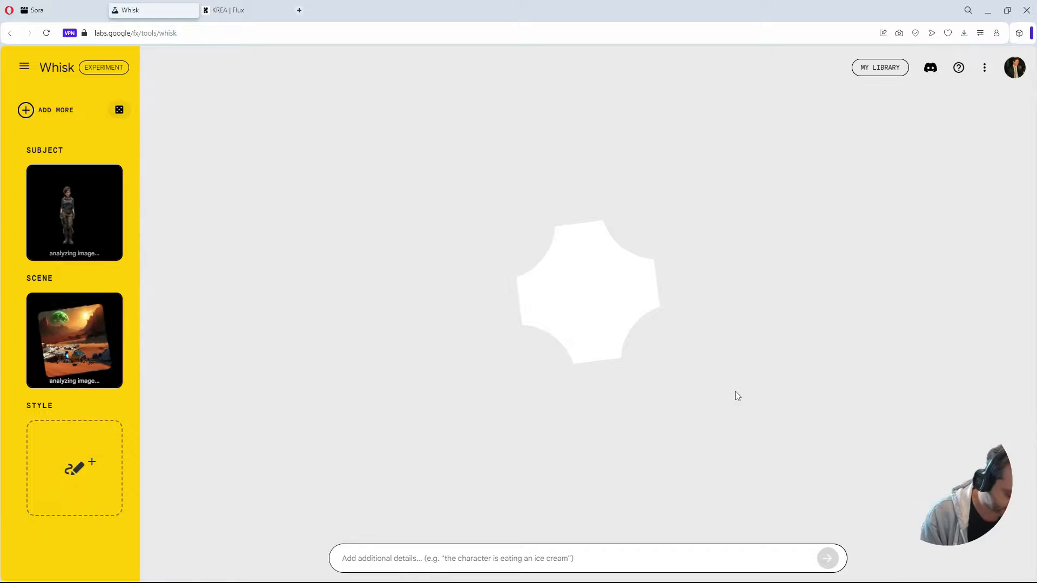
text(woman standing near a spaceship on a desert planet)
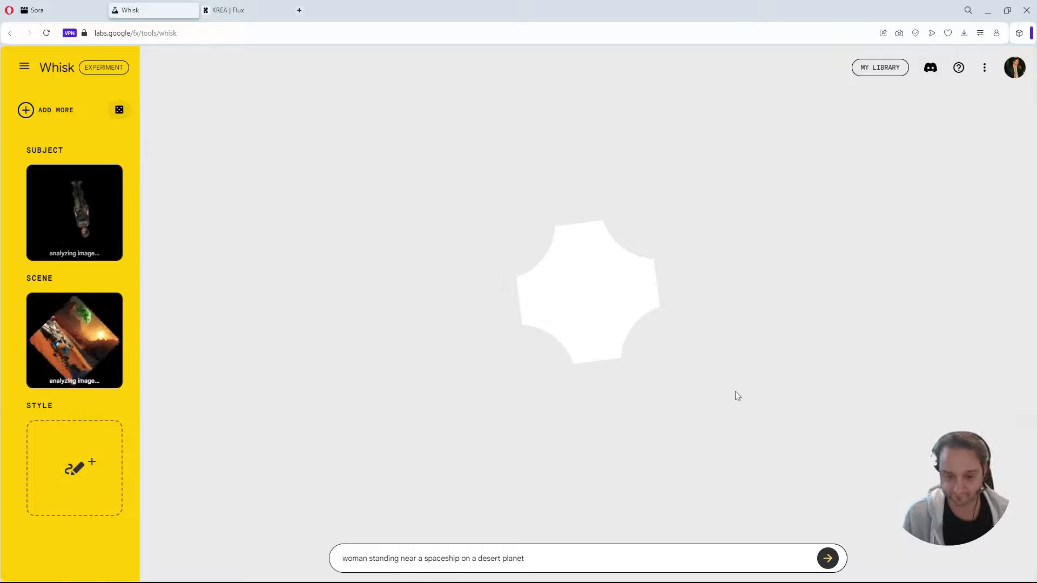
drag(541, 559, 314, 577)
key(ctrl+c)
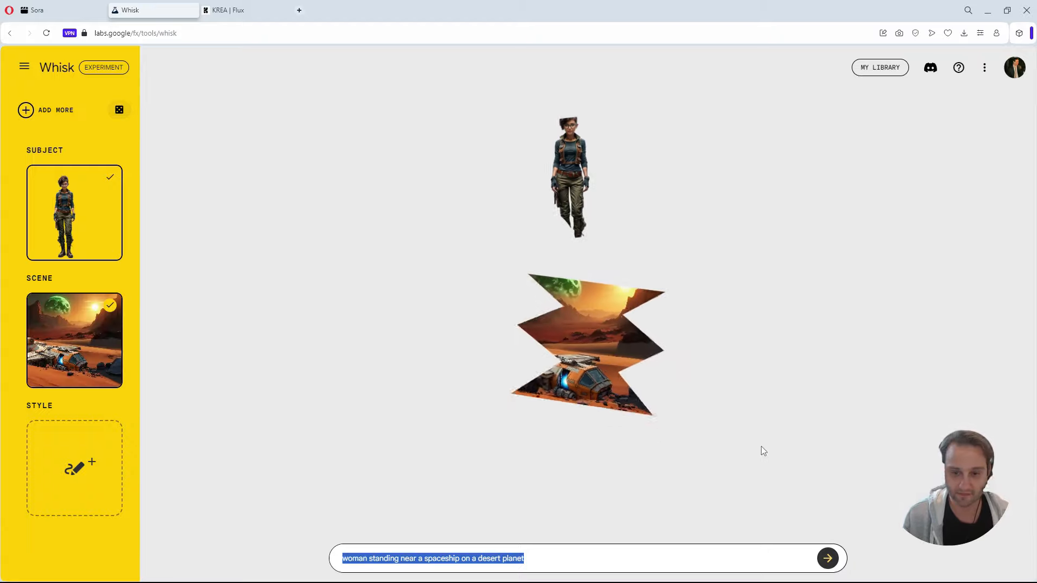
click(828, 559)
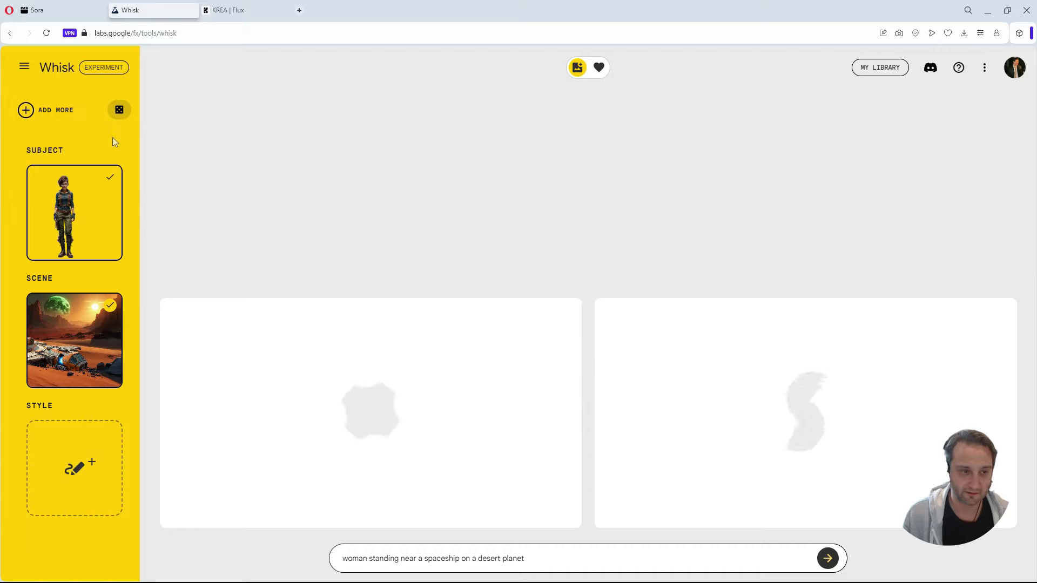
Add random inspiration images and delete the added scene, subject and style again.
click(115, 117)
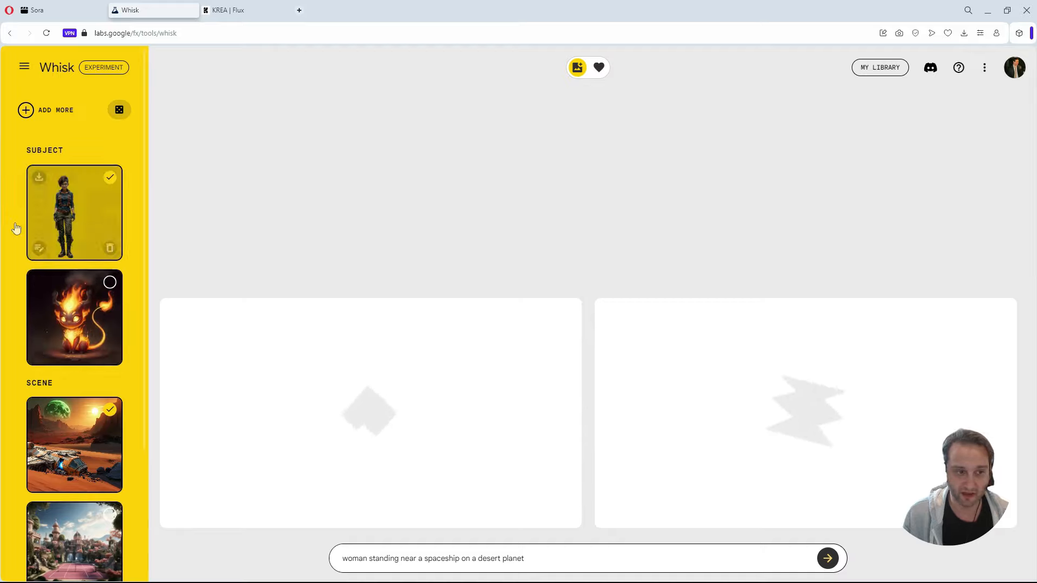
scroll(93, 367, down, 2)
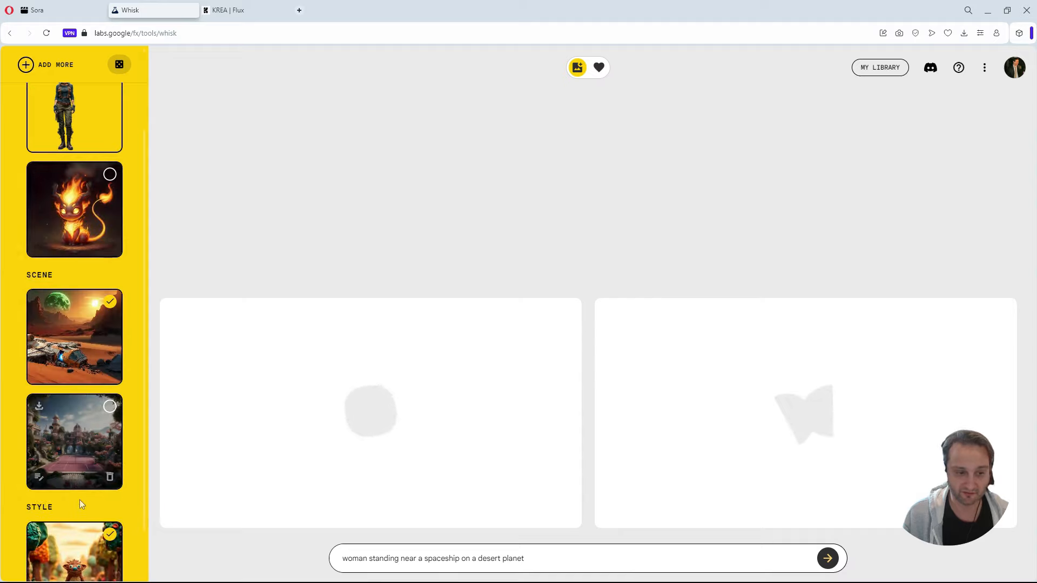
click(110, 478)
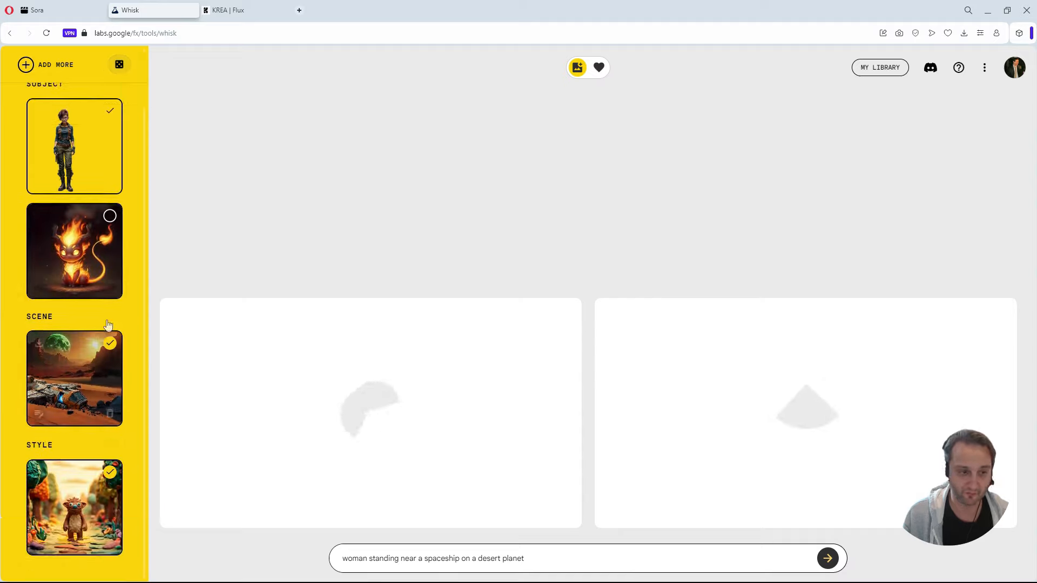
click(110, 287)
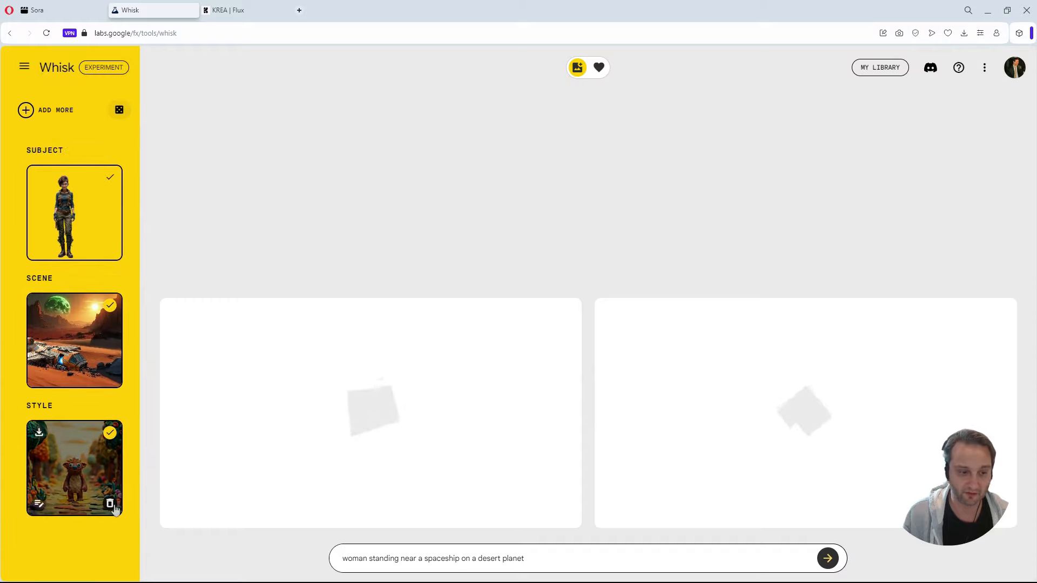
click(110, 504)
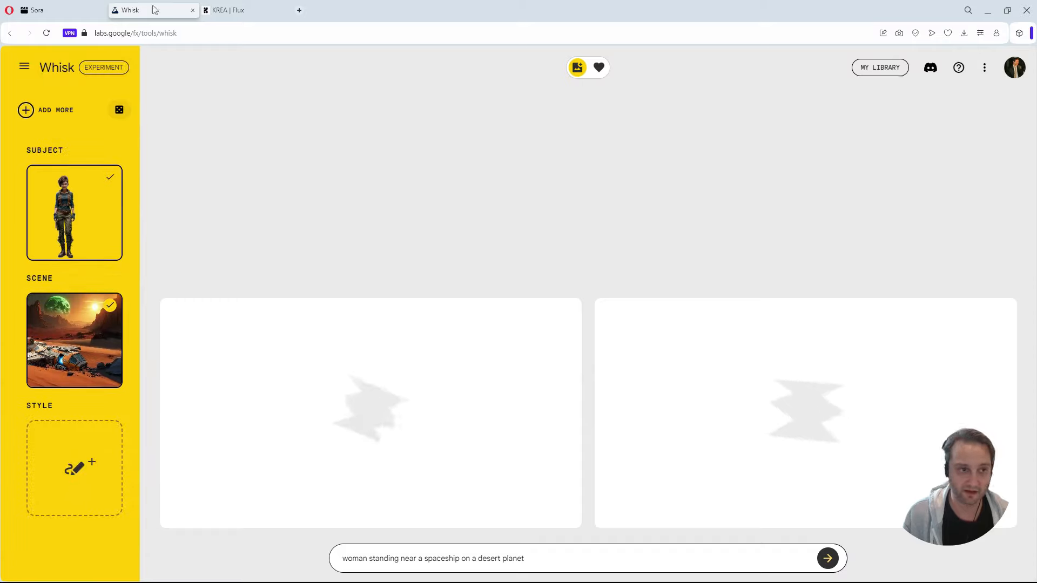
Switch to KREA Flux and set the picture's aspect ratio to 16:9.
click(240, 6)
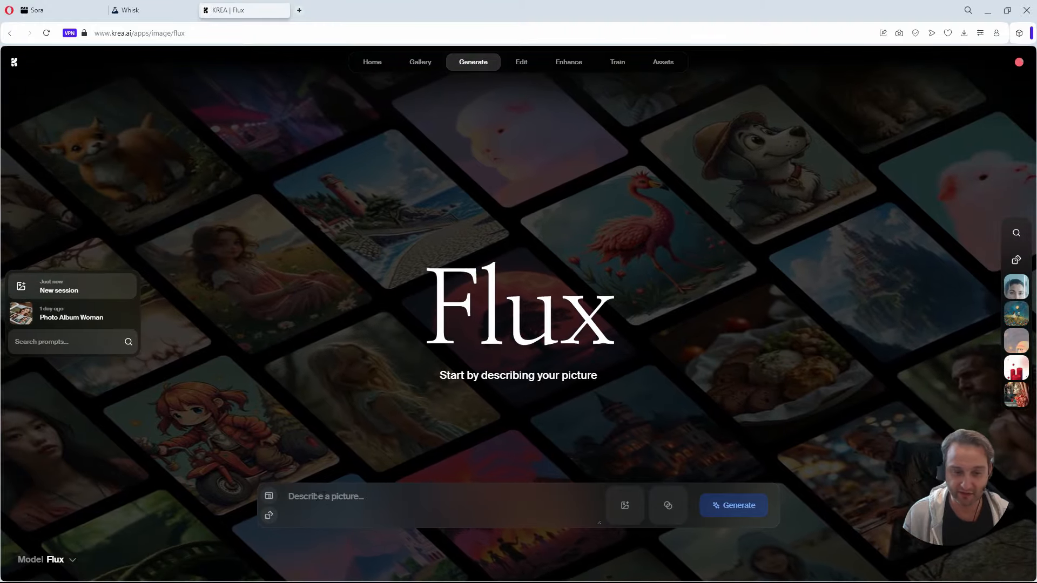
click(269, 497)
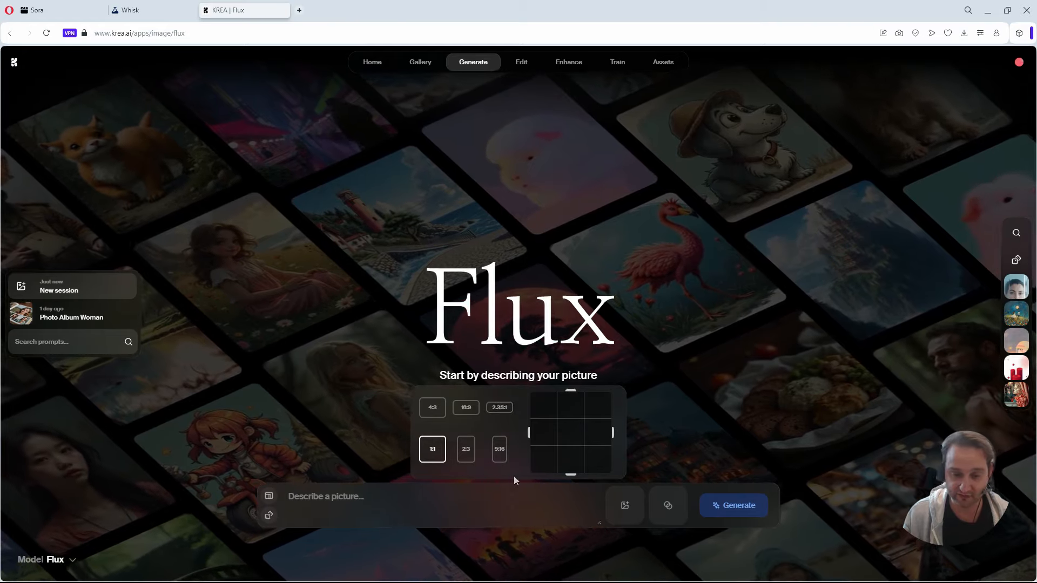
click(465, 407)
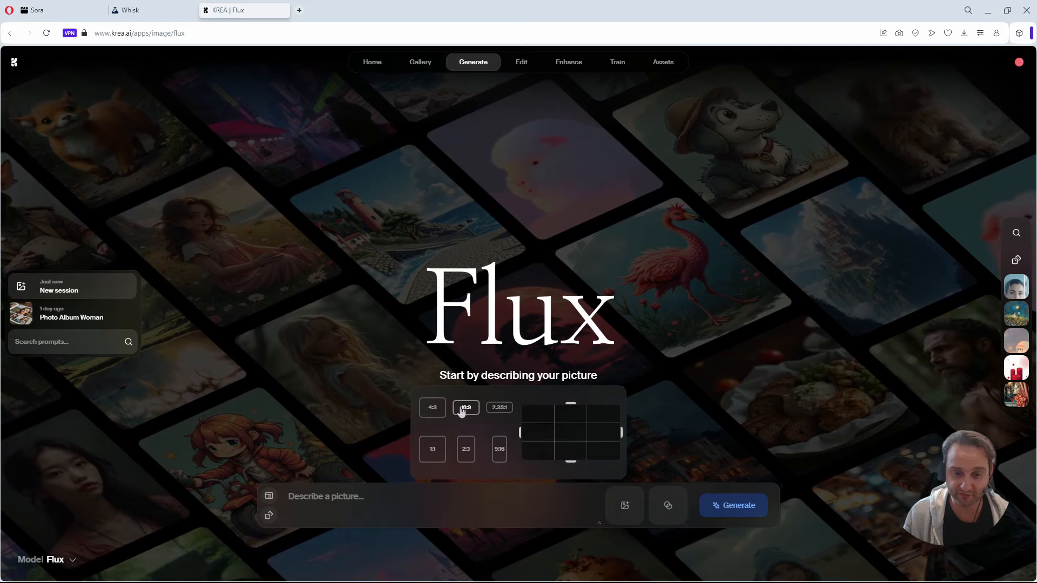
click(491, 508)
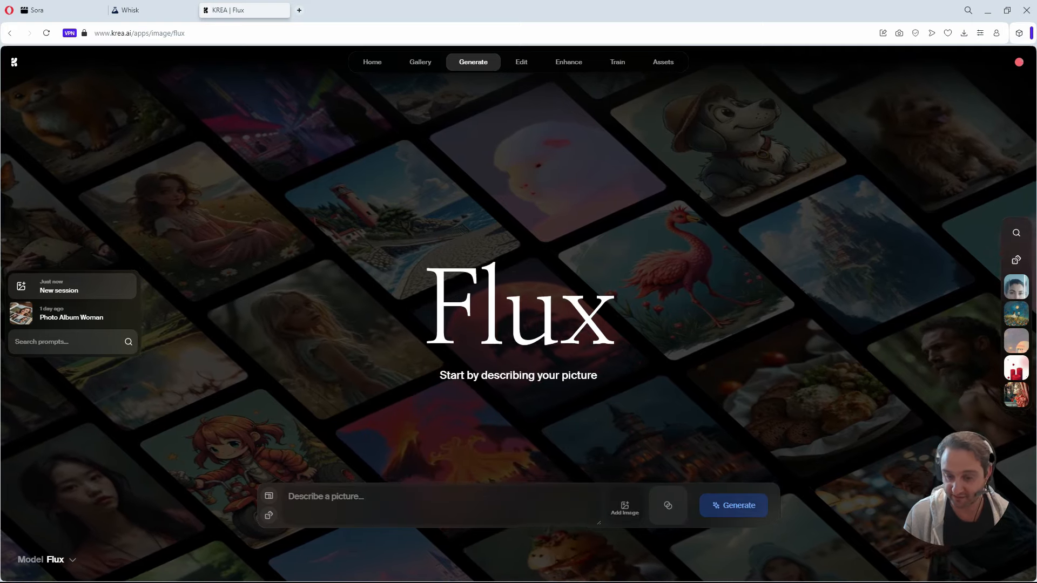
Add the Britny image from the Britny folder as a reference for the prompt.
click(625, 508)
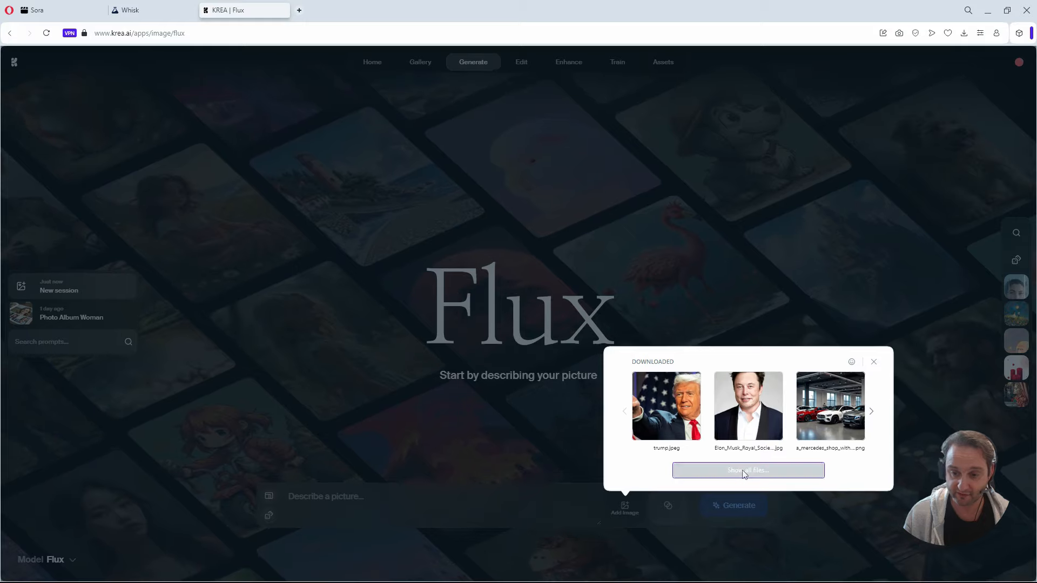
click(744, 471)
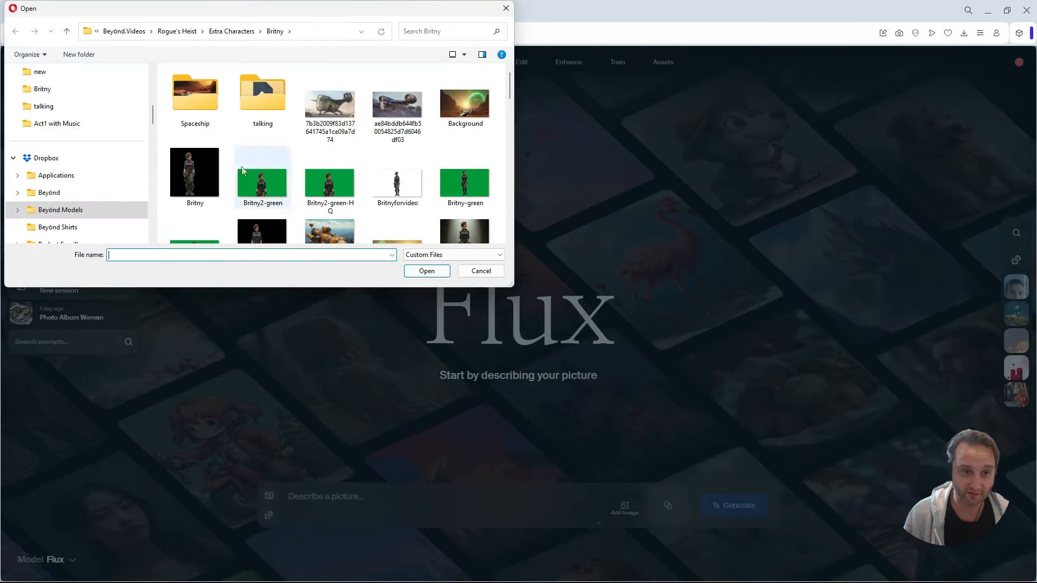
click(421, 272)
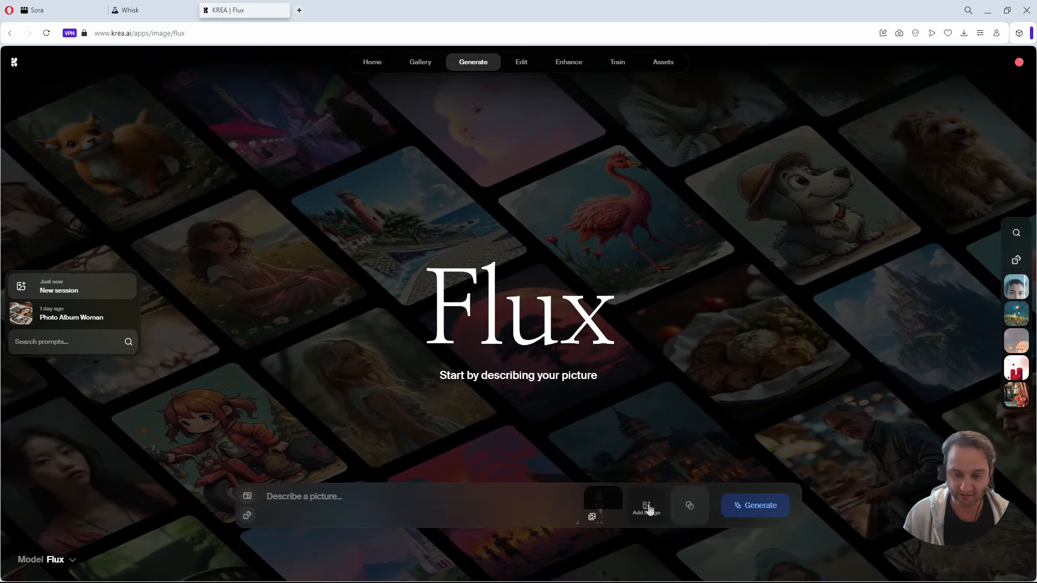
Add the SpaceshipScene image from the Britny folder as a second reference for the prompt.
click(648, 510)
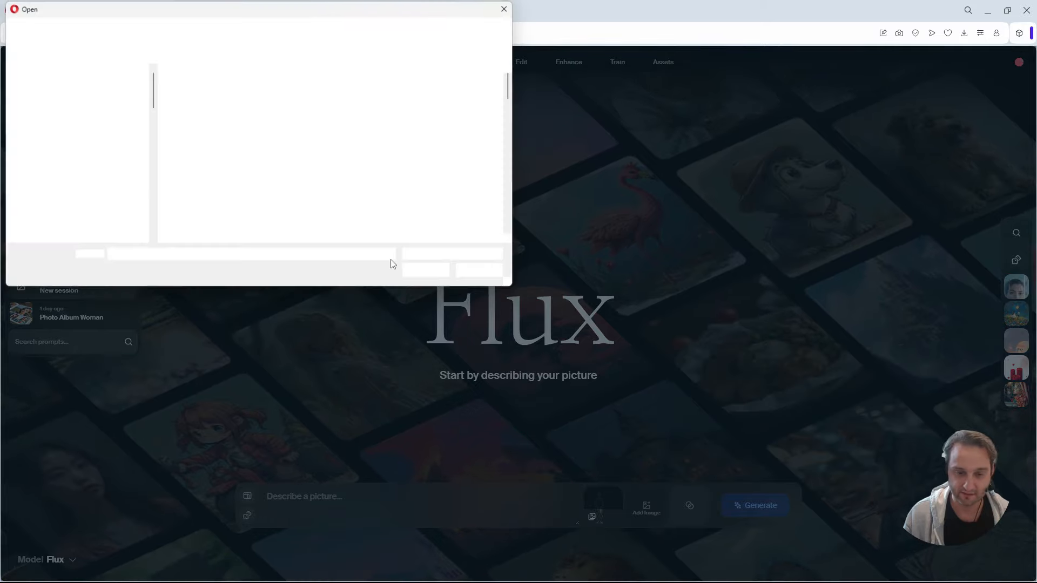
scroll(342, 188, down, 10)
click(195, 216)
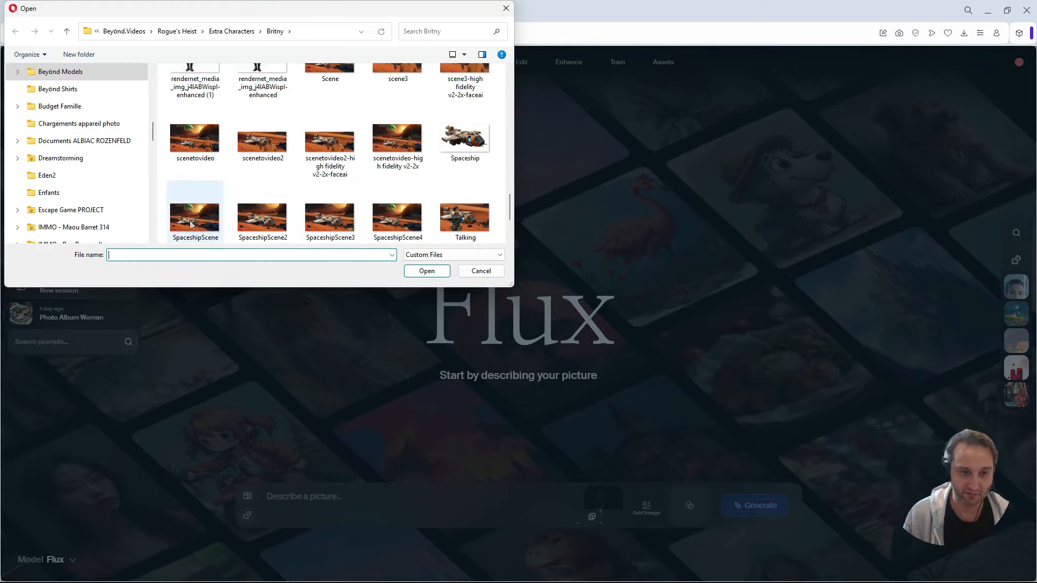
click(430, 276)
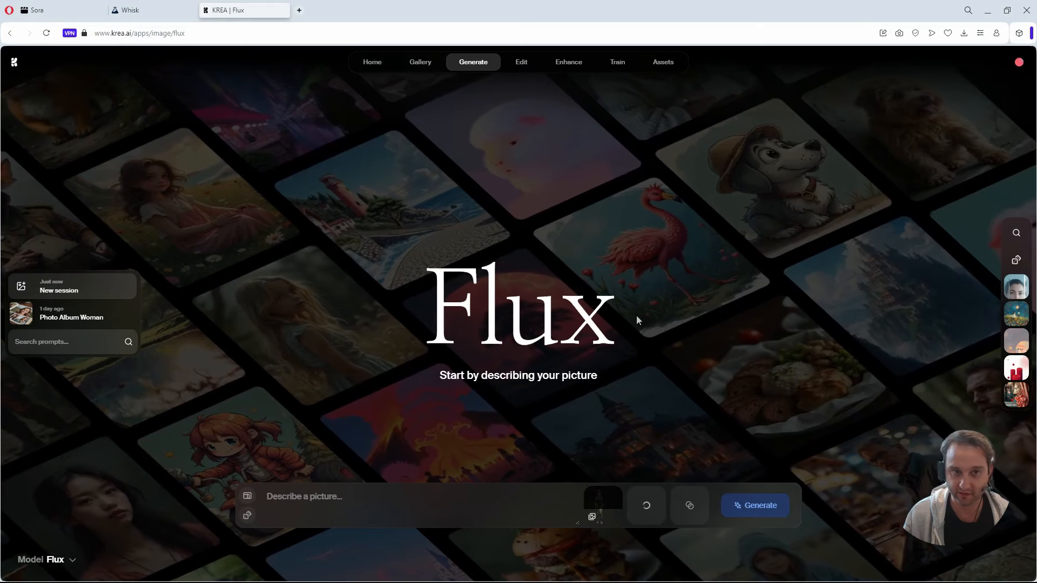
Switch back to Whisk to check the progress of the image generation.
click(165, 5)
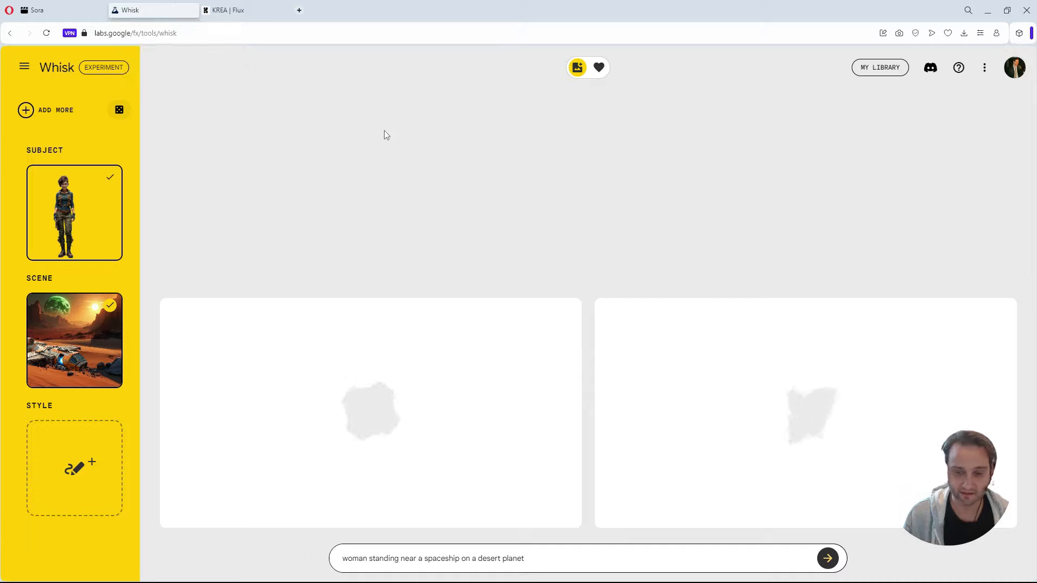
Switch to KREA Flux and raise the Britny character reference's strength to about 0.7.
click(248, 1)
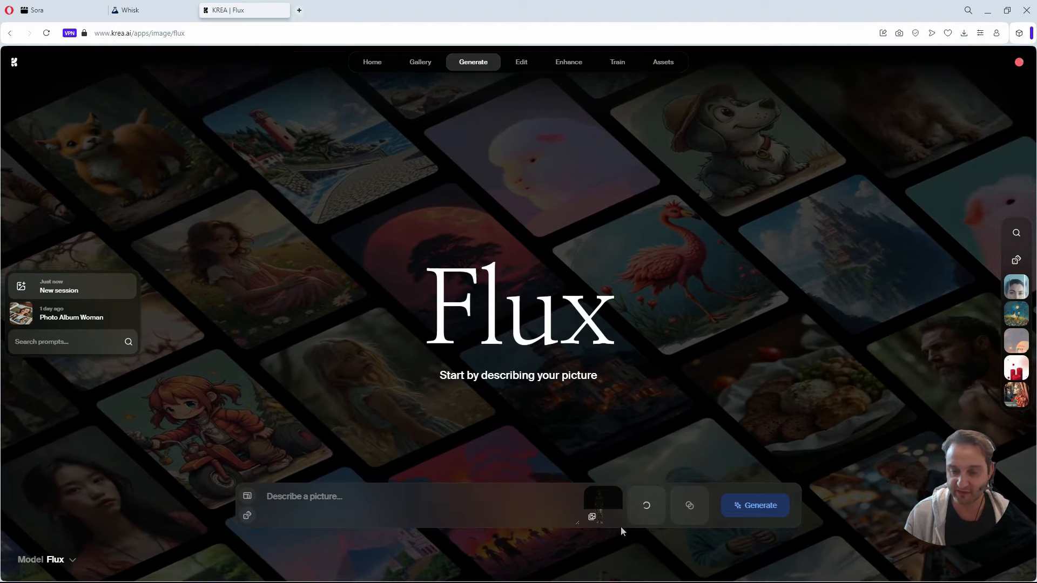
mouse_move(598, 498)
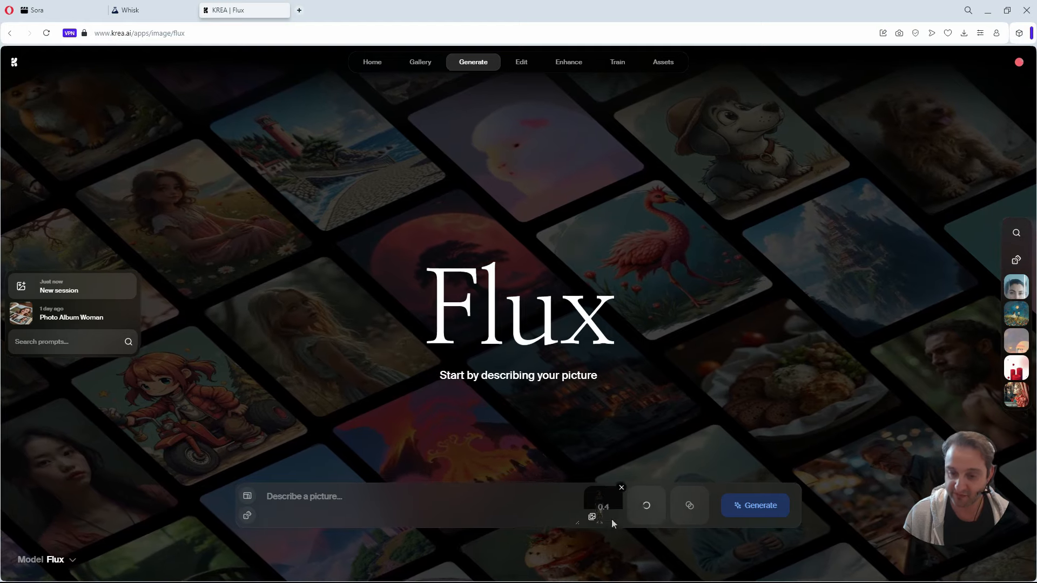
mouse_move(609, 514)
mouse_down()
mouse_move(606, 496)
mouse_move(609, 508)
mouse_up()
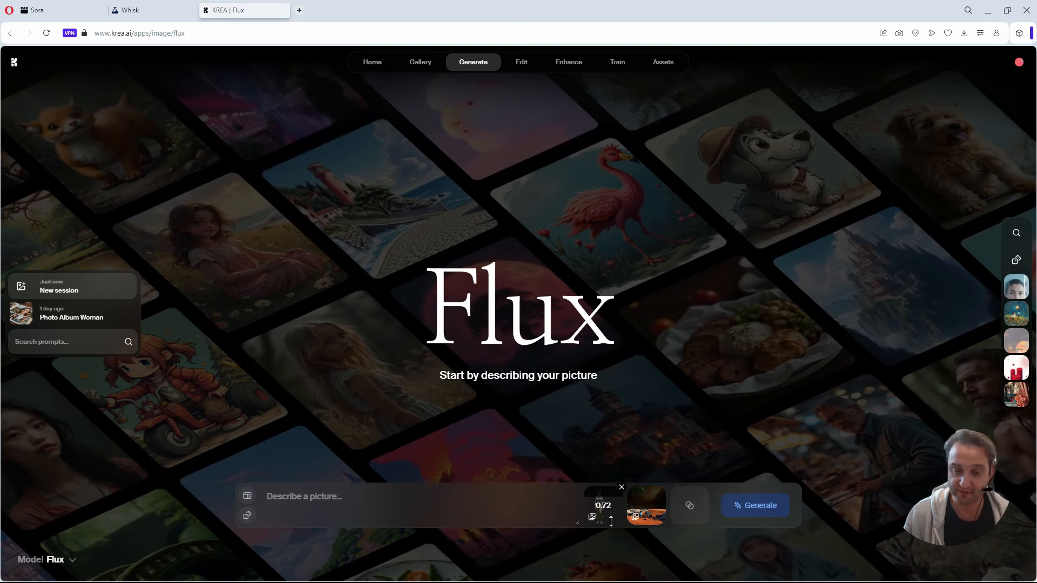
Generate images from the prompt "woman standing near a spaceship on a desert planet" with a stronger SpaceshipScene reference.
click(501, 505)
key(ctrl+v)
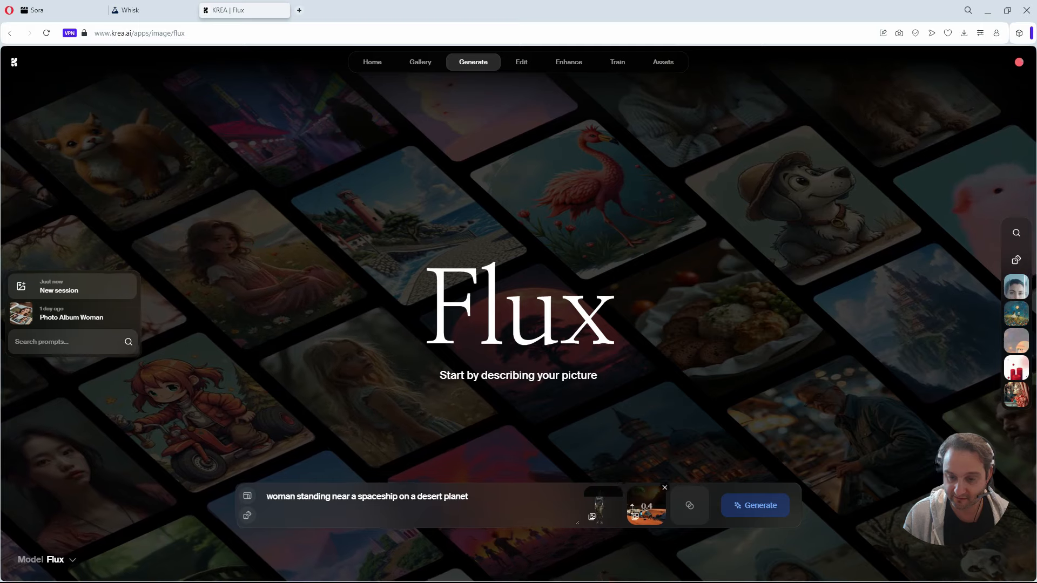
drag(634, 509, 633, 497)
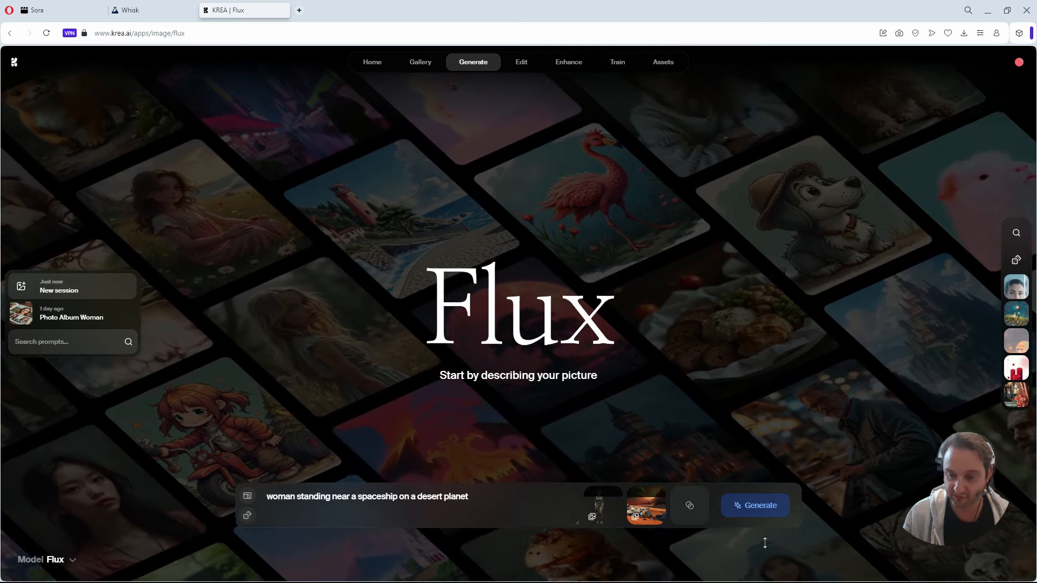
click(759, 510)
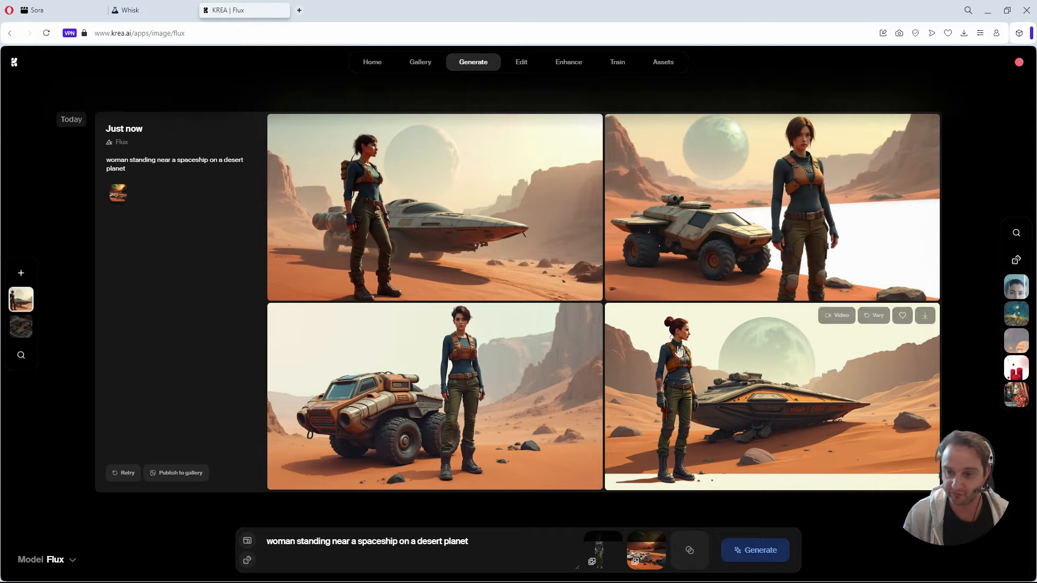
Compare the images generated in Whisk with those generated in KREA Flux, ending in Whisk.
click(166, 10)
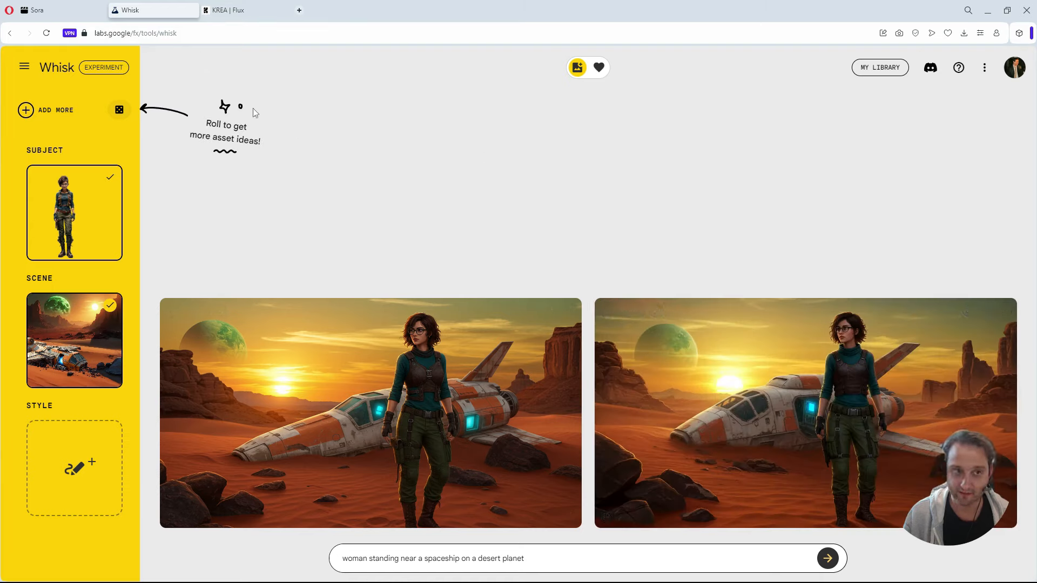
click(230, 11)
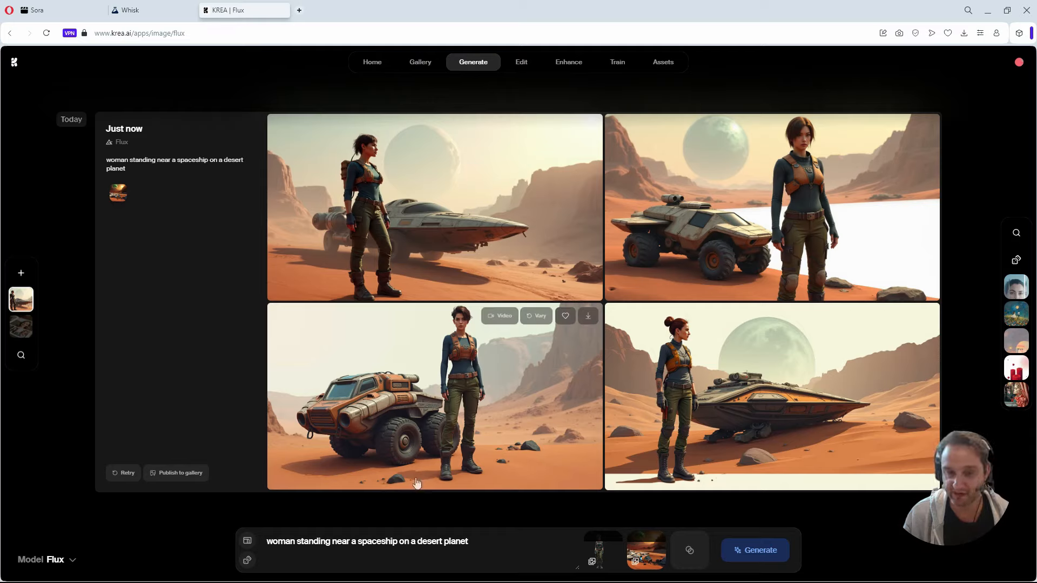
click(125, 10)
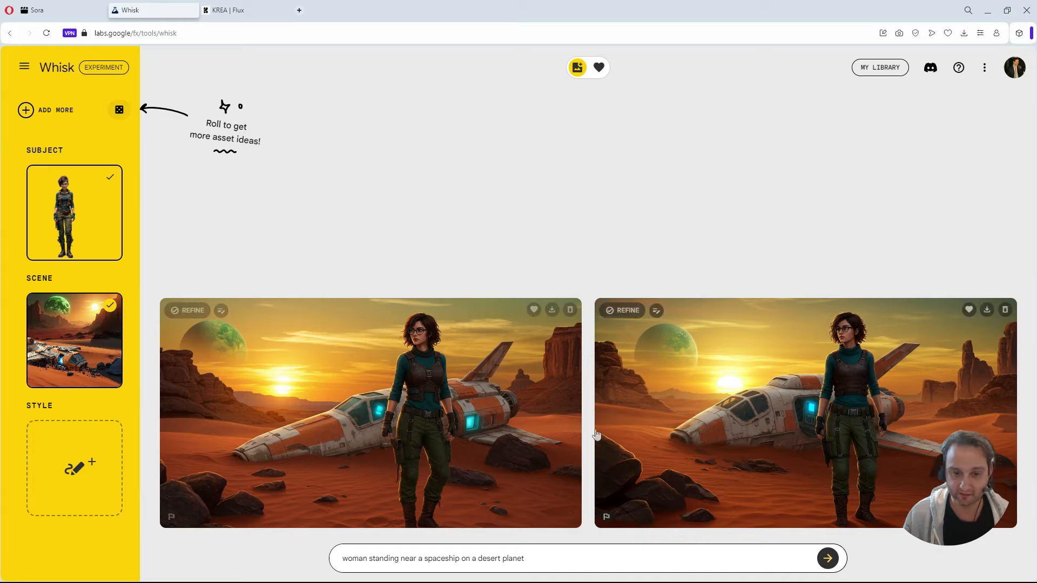
Upload the SpaceshipScene image from the Britny folder as the style reference.
mouse_move(81, 464)
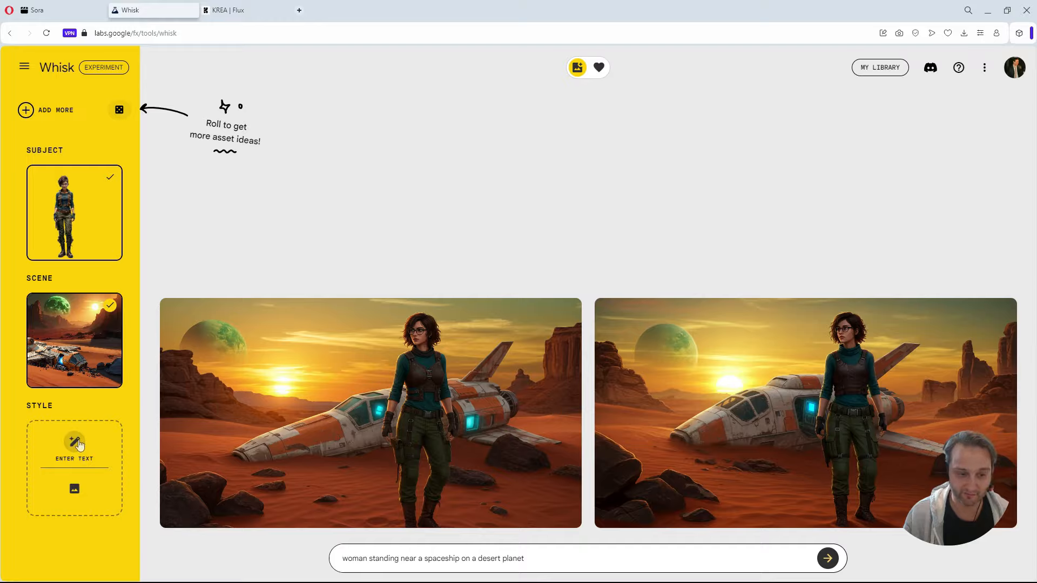
click(75, 442)
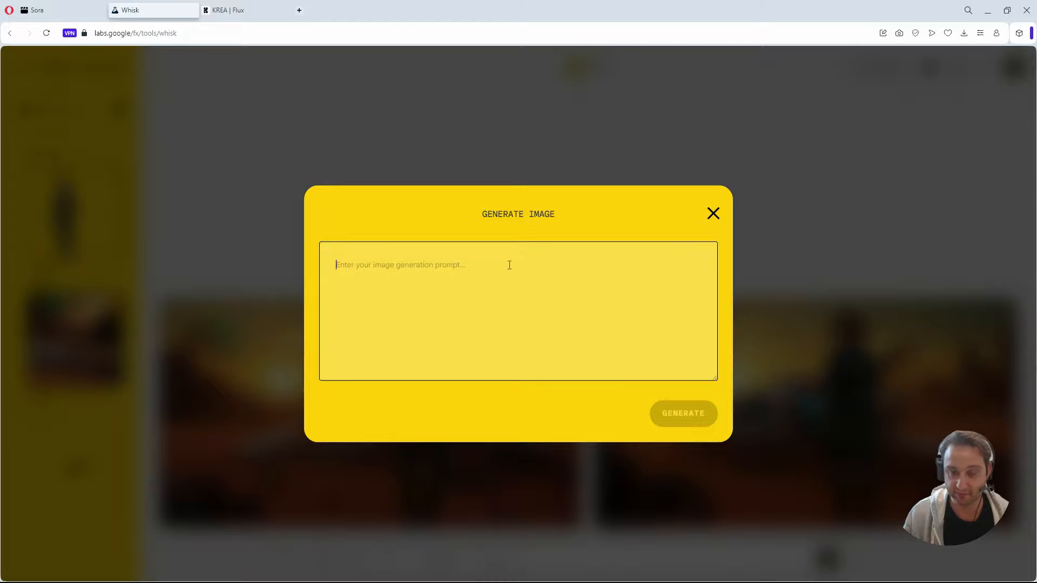
click(713, 214)
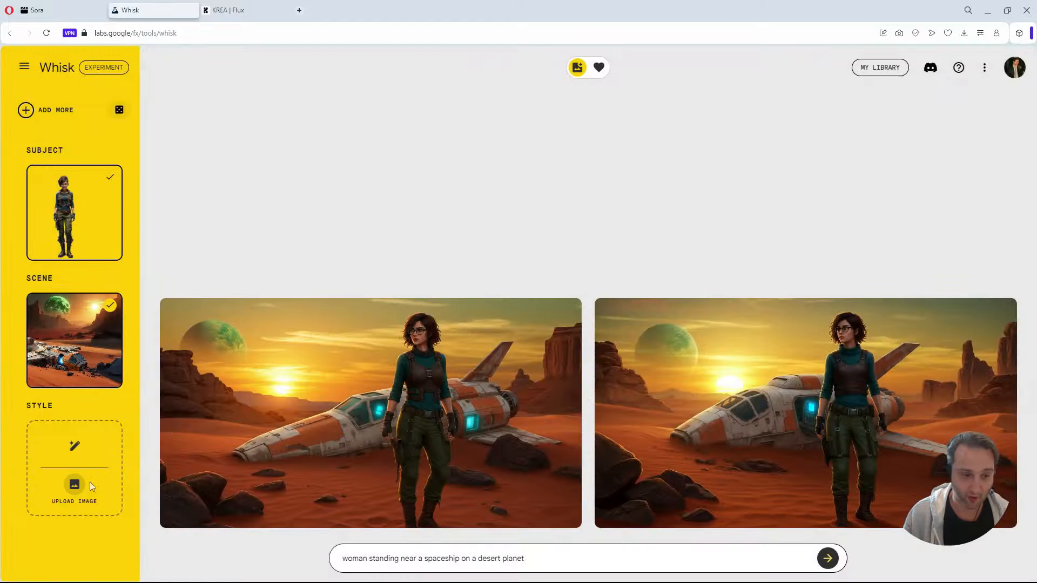
click(77, 497)
click(211, 448)
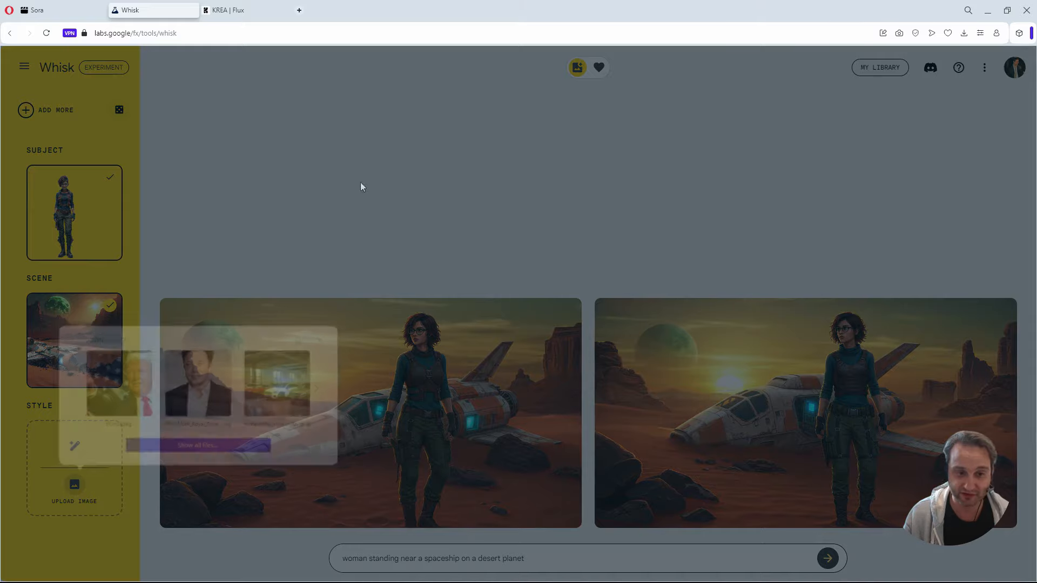
scroll(367, 193, down, 5)
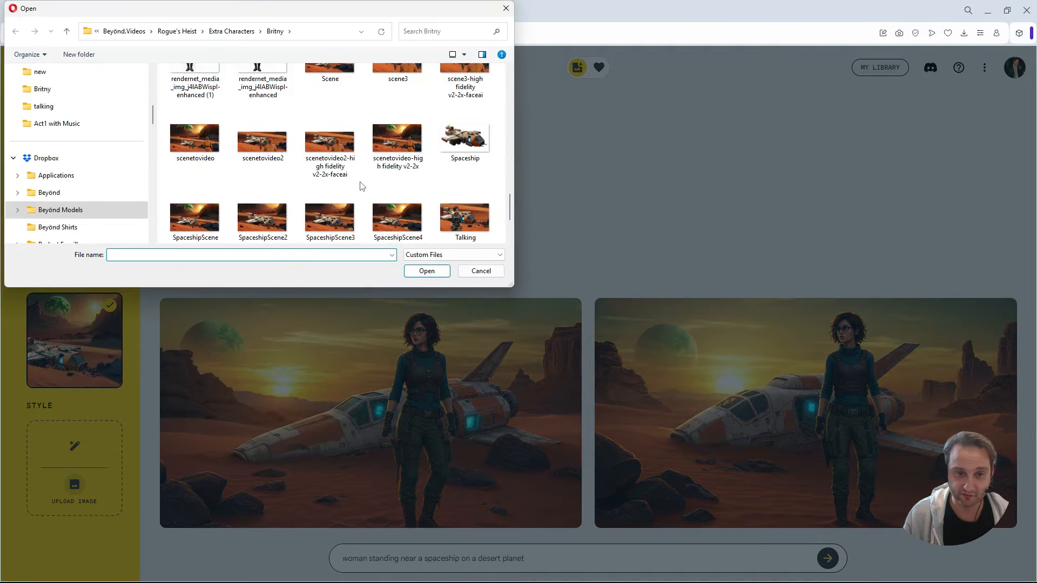
click(206, 158)
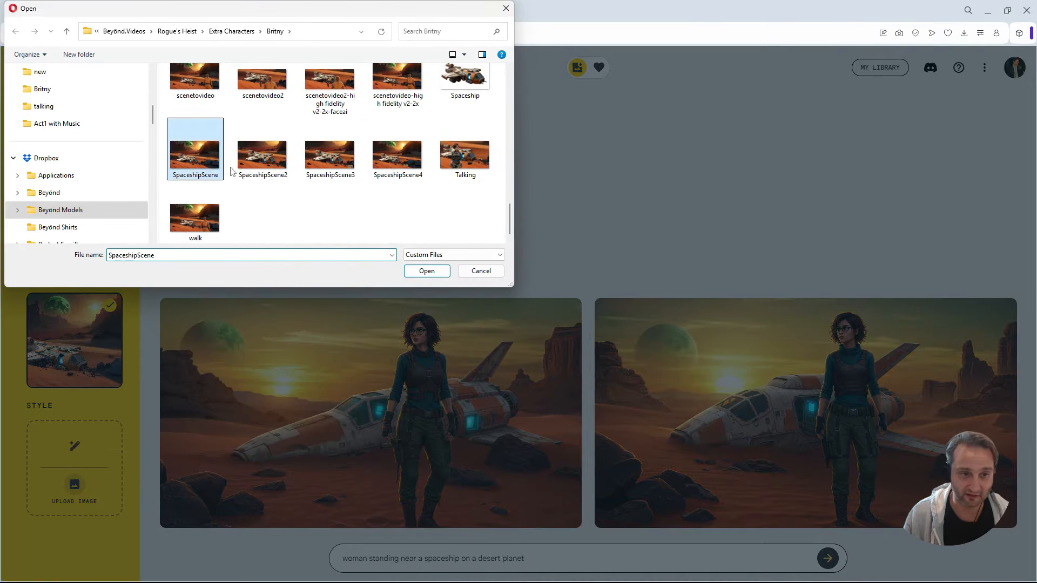
click(425, 272)
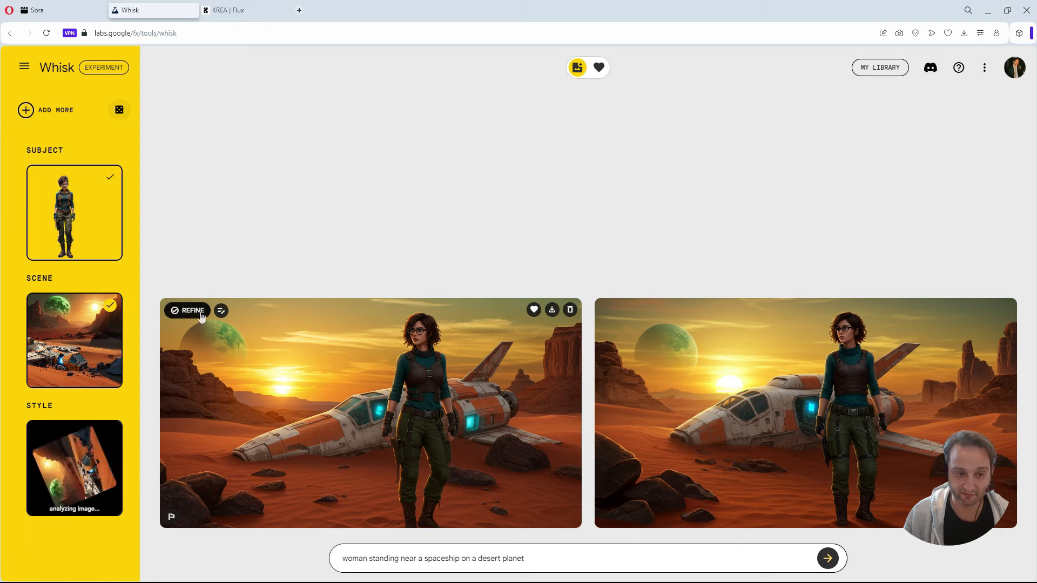
Review the detailed prompt behind the first generated Whisk image without changing it.
click(224, 314)
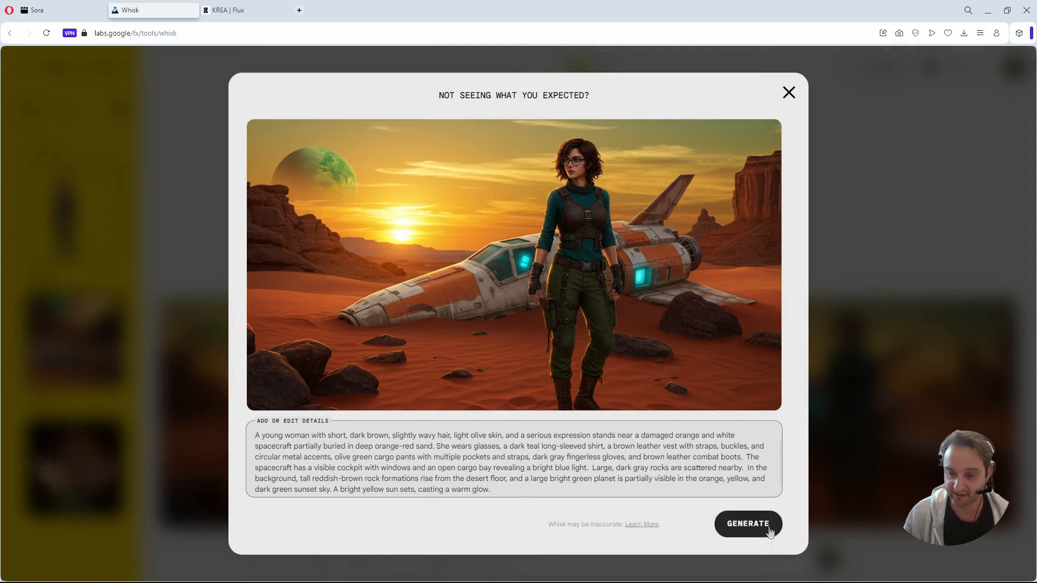
click(789, 93)
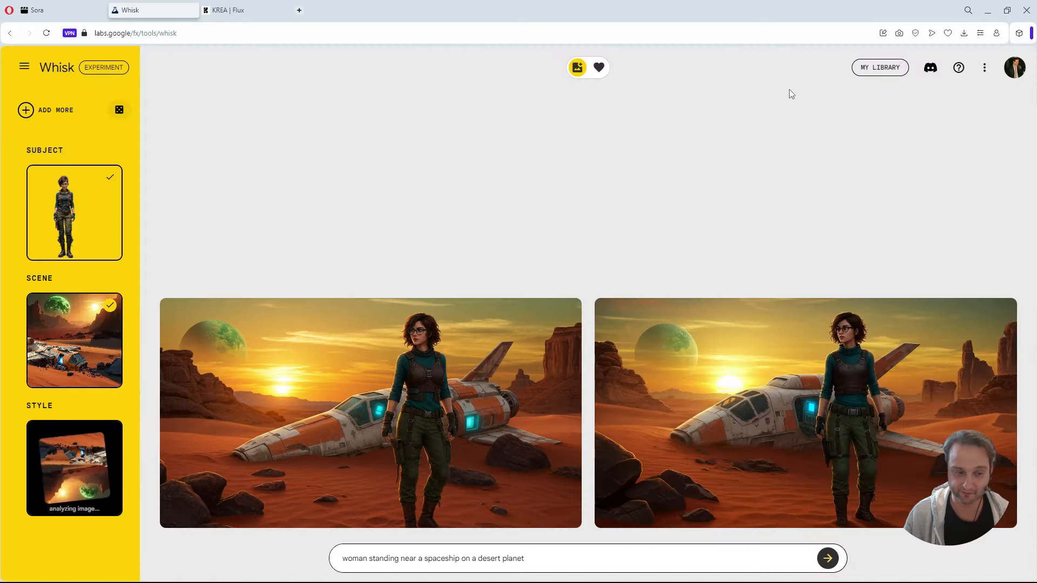
Switch to KREA Flux, raise the SpaceshipScene reference's strength further and generate a new batch.
click(230, 10)
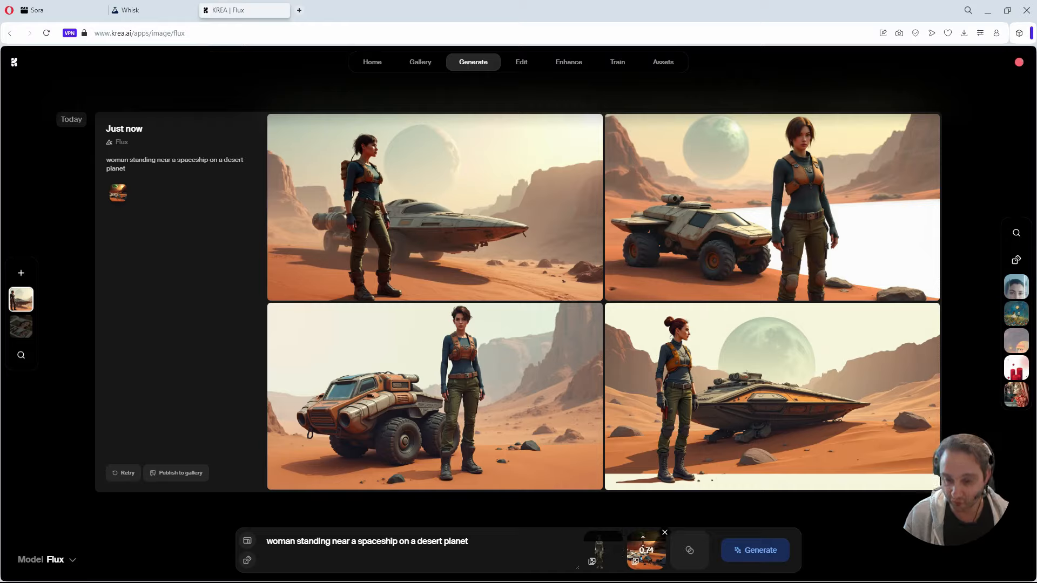
drag(642, 538, 642, 536)
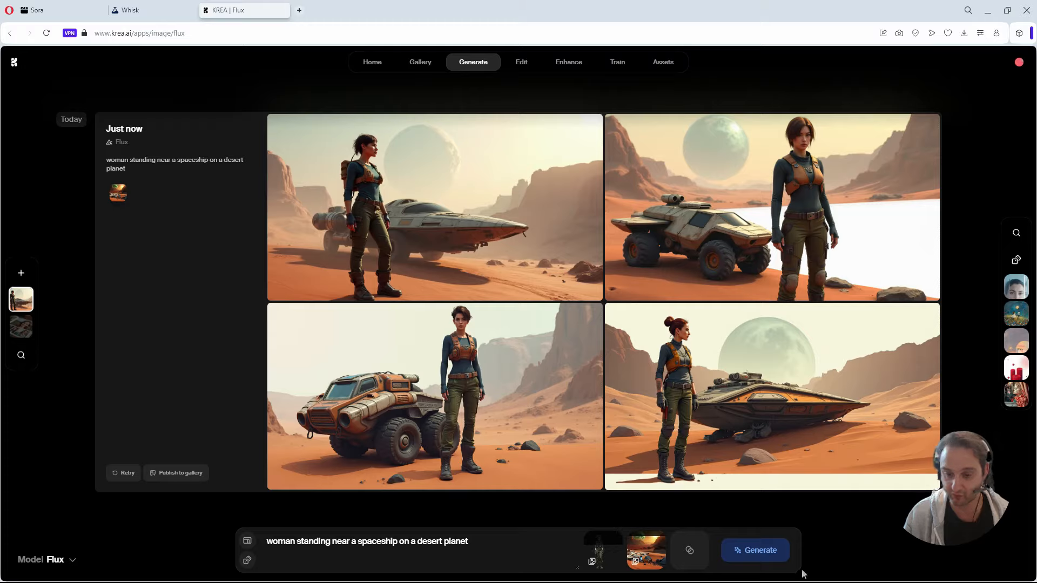
click(767, 558)
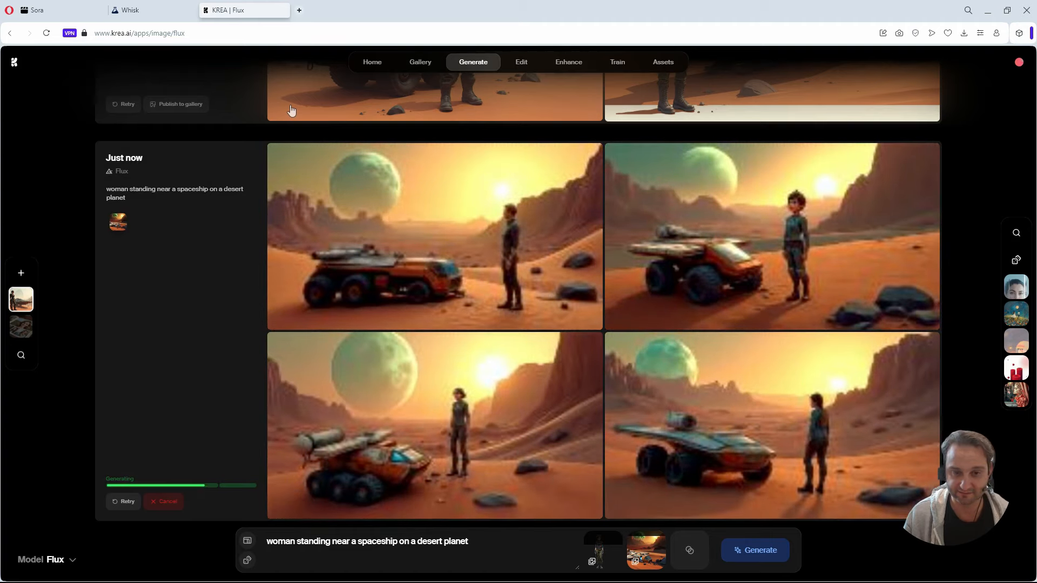
Switch to Whisk and generate new images from the same prompt with the style reference included.
click(138, 11)
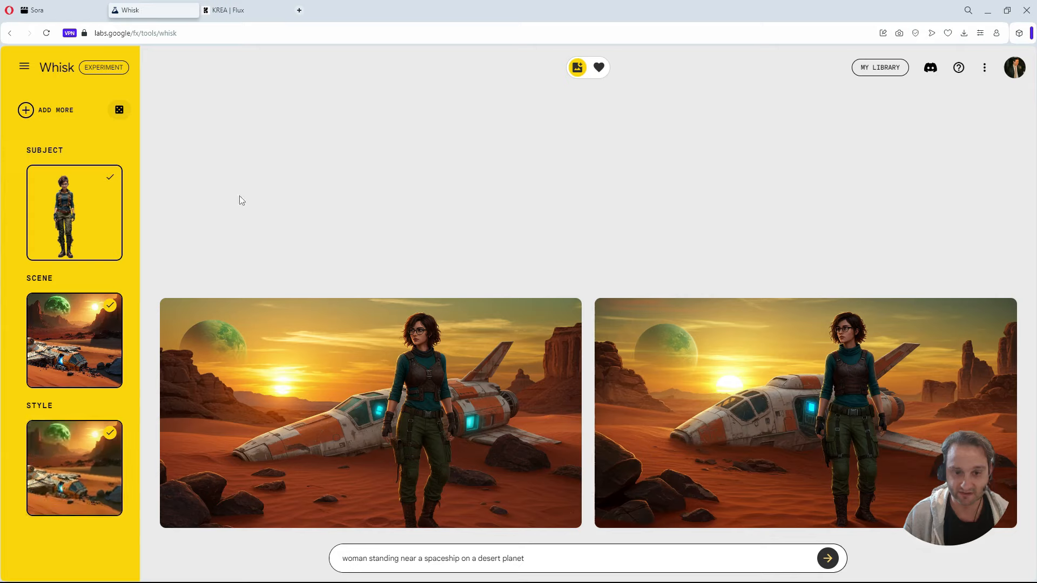
click(830, 562)
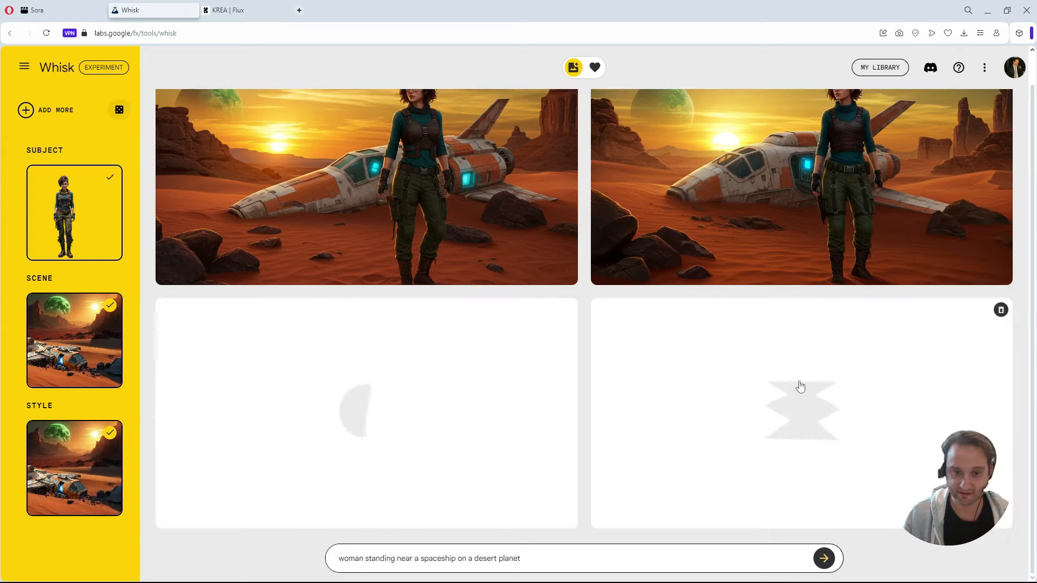
Compare the two image batches in KREA Flux, and check the generation progress in Whisk.
click(241, 12)
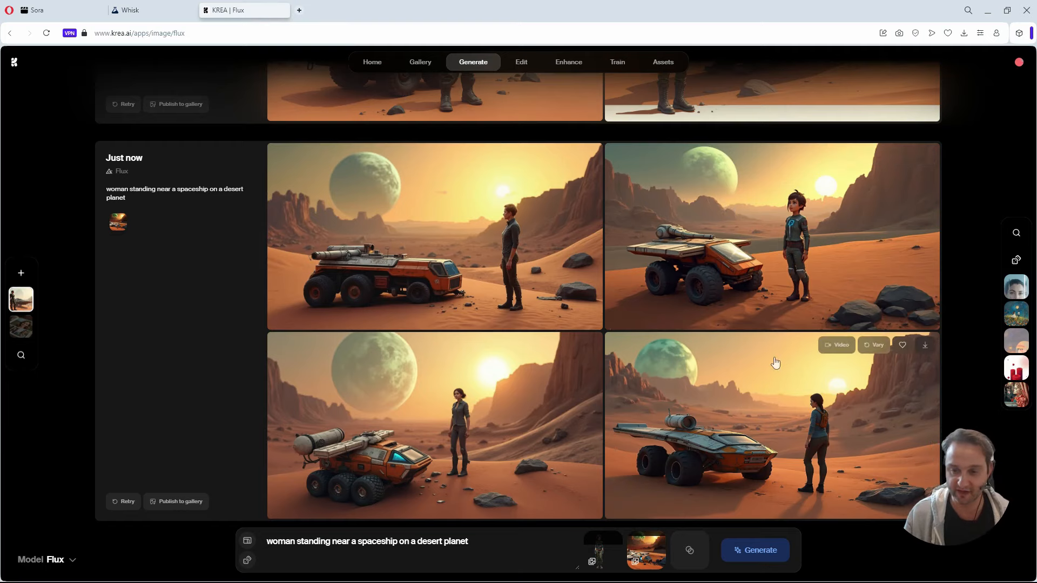
scroll(627, 378, up, 6)
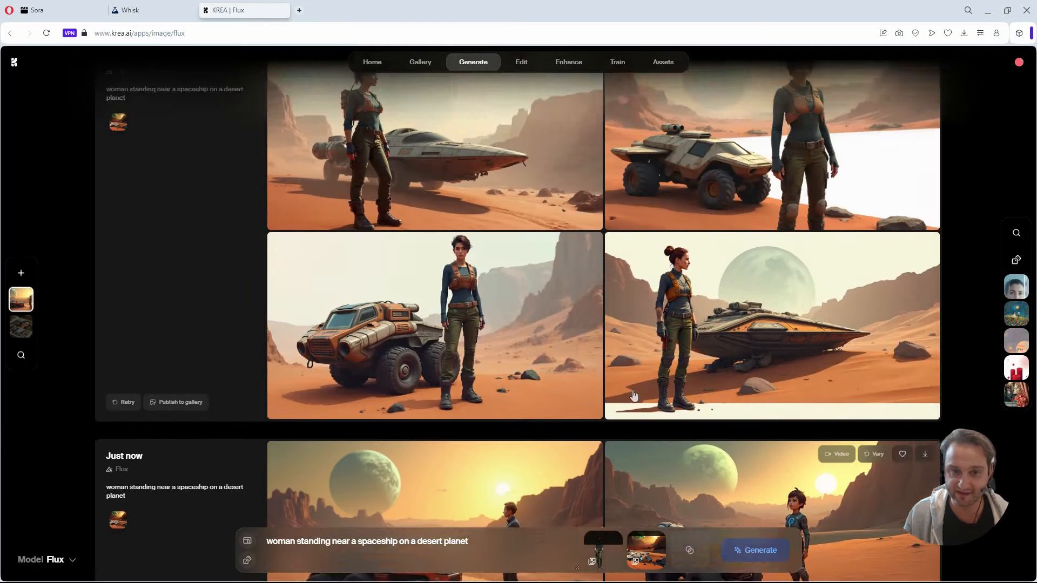
scroll(540, 332, down, 5)
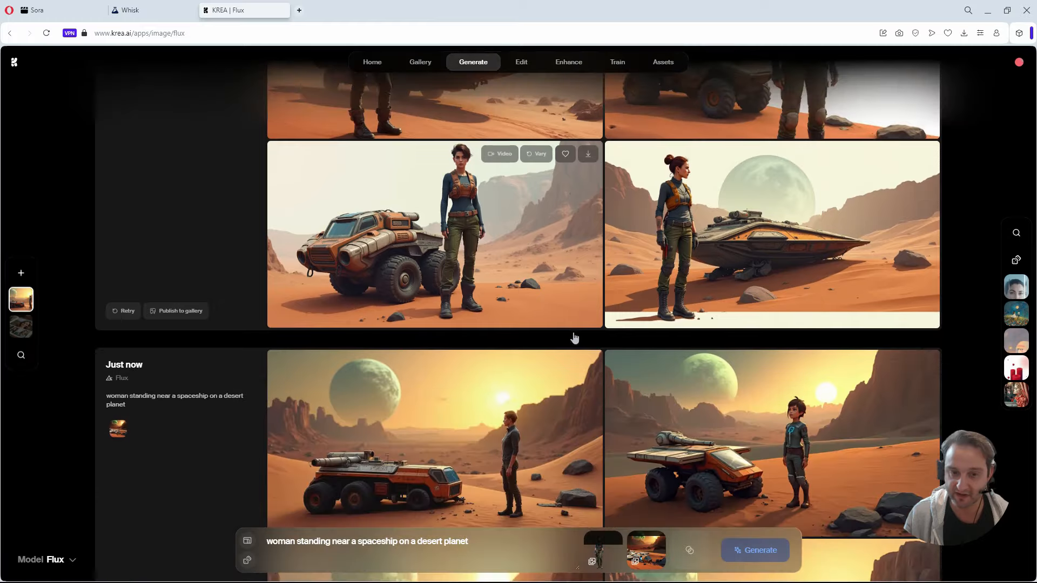
scroll(540, 281, up, 2)
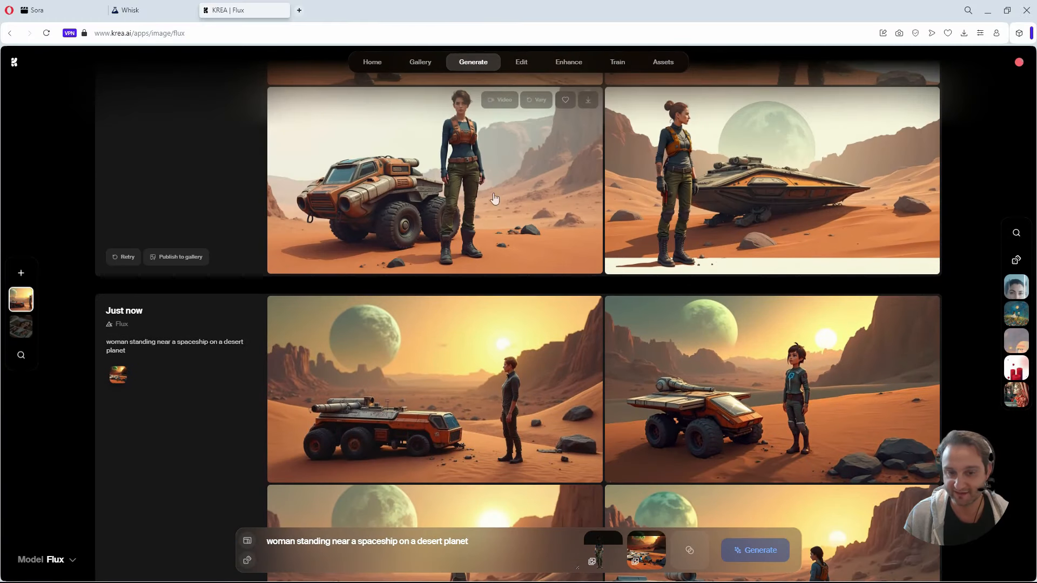
scroll(526, 366, down, 1)
scroll(529, 389, down, 2)
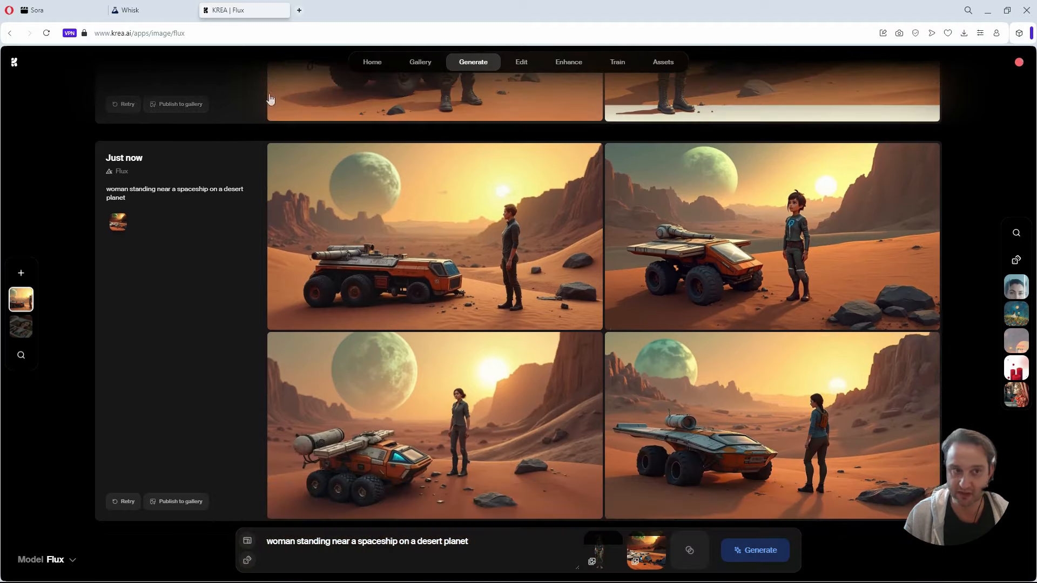
click(162, 11)
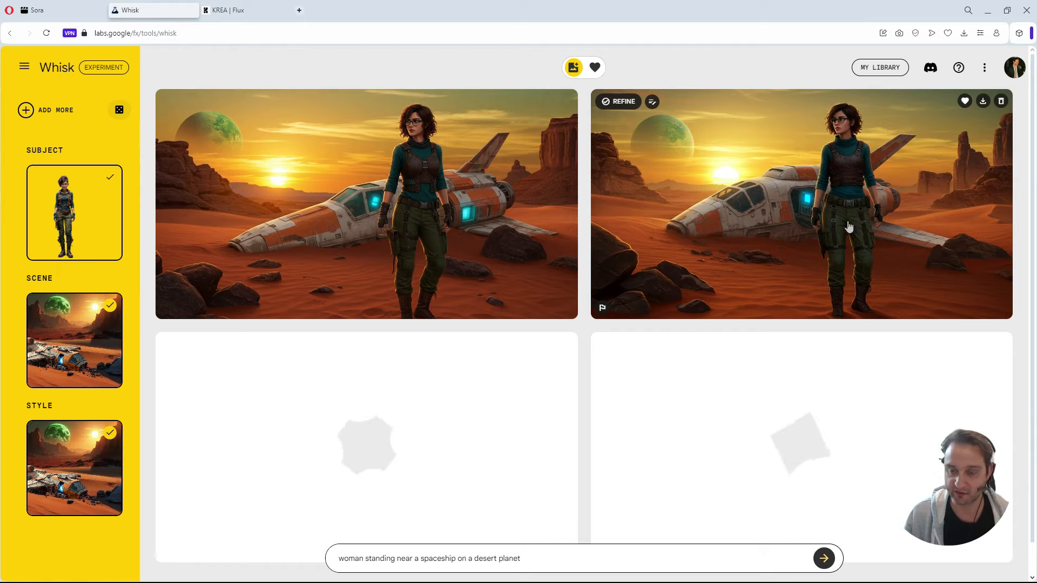
Switch to KREA Flux, raise the Britny character reference's strength and generate another batch.
click(230, 10)
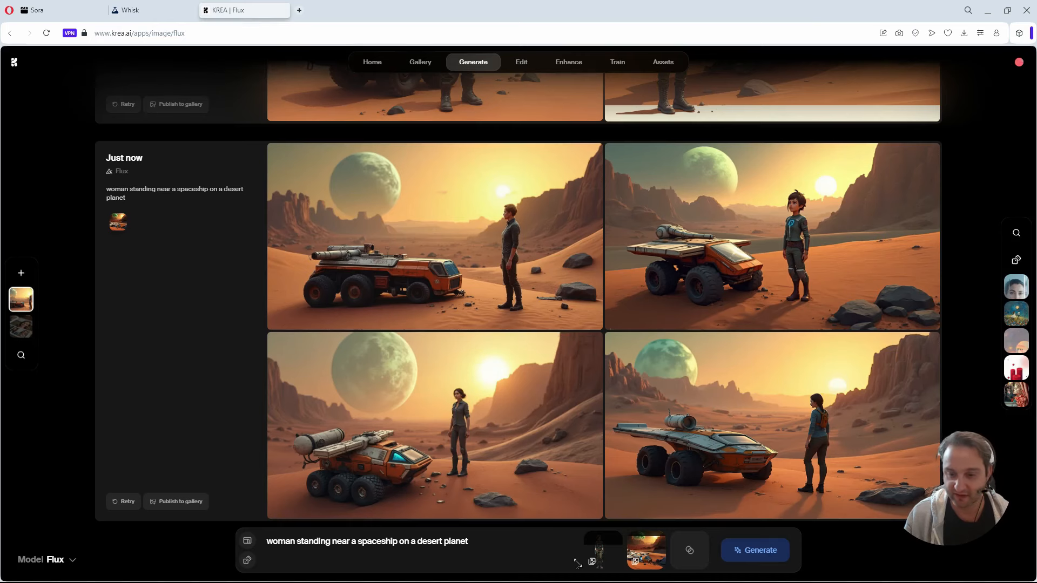
mouse_move(612, 548)
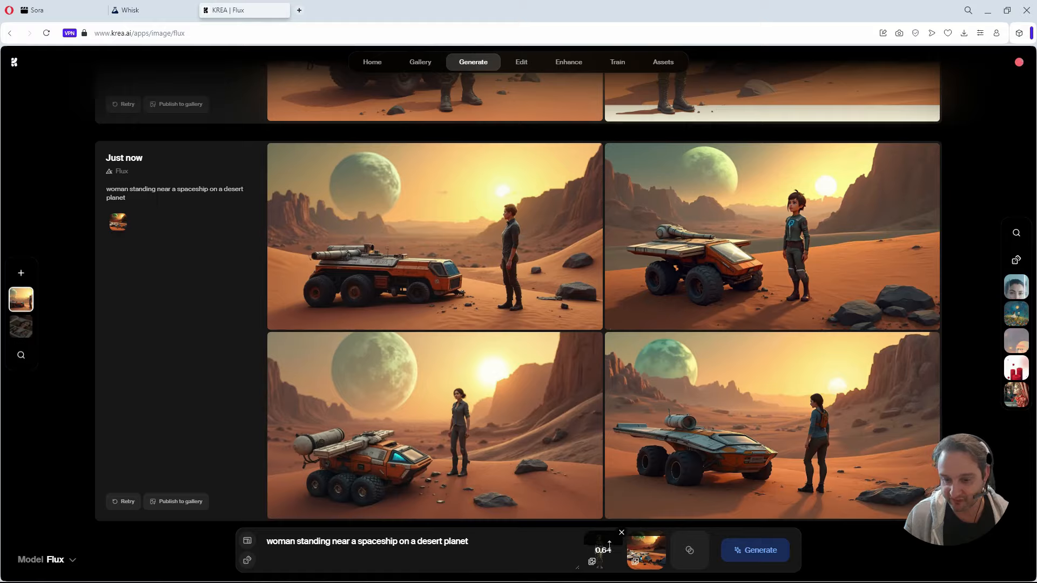
drag(609, 547, 607, 539)
mouse_move(639, 541)
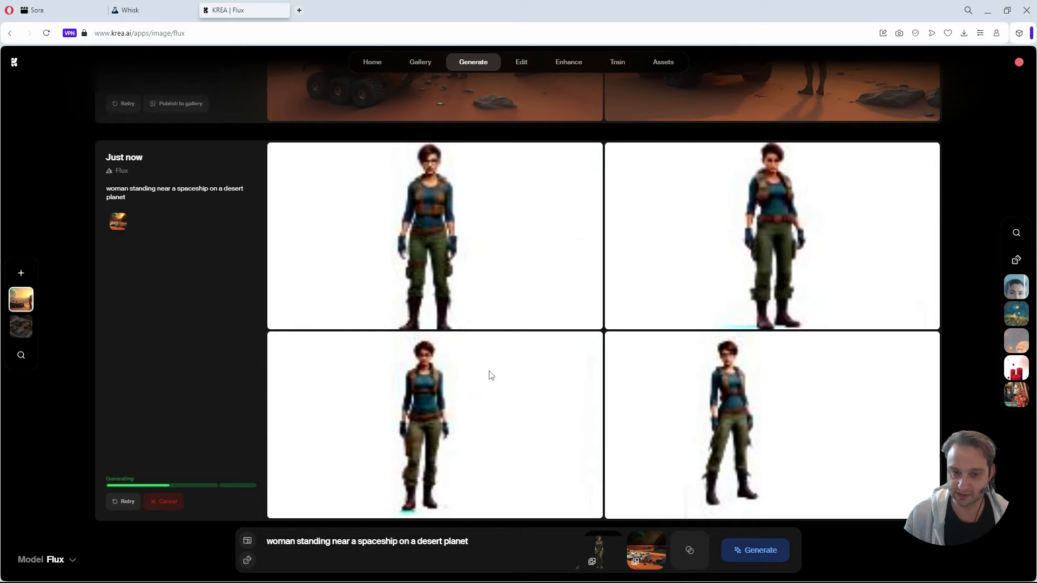
Examine the newly generated images for character likeness and background against the earlier batches.
scroll(585, 483, up, 2)
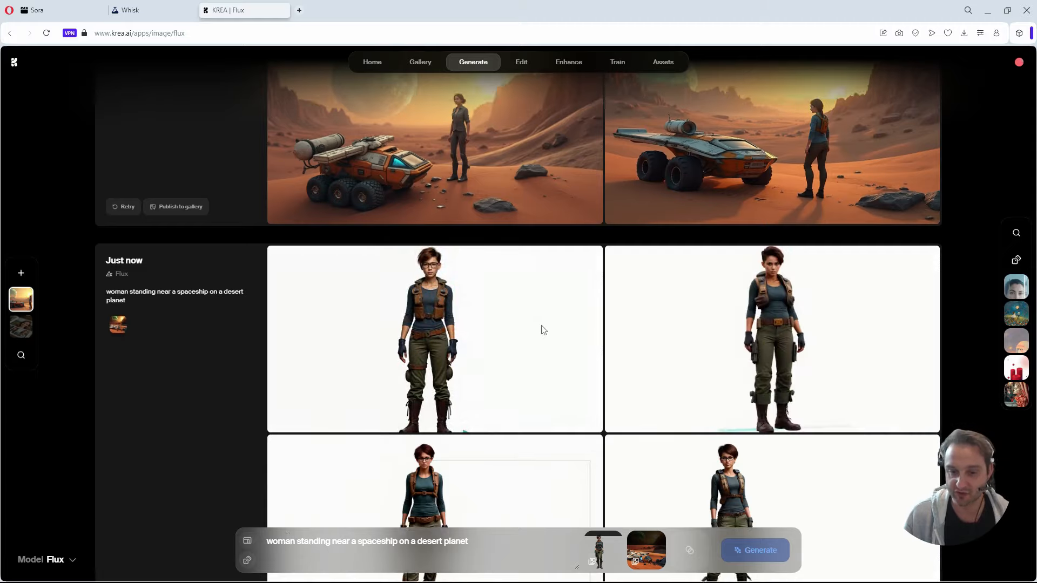
scroll(542, 329, down, 2)
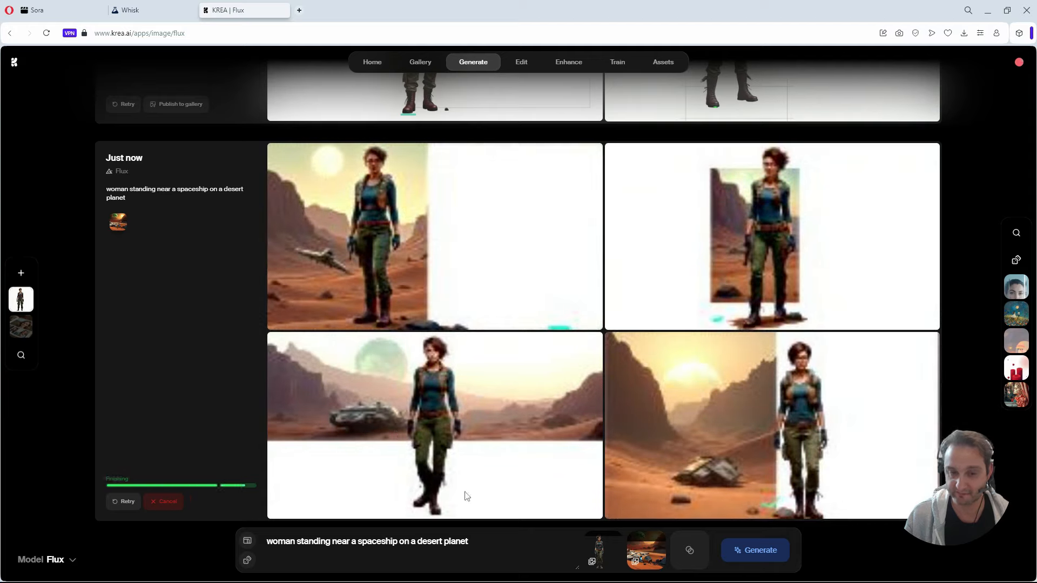
mouse_move(601, 542)
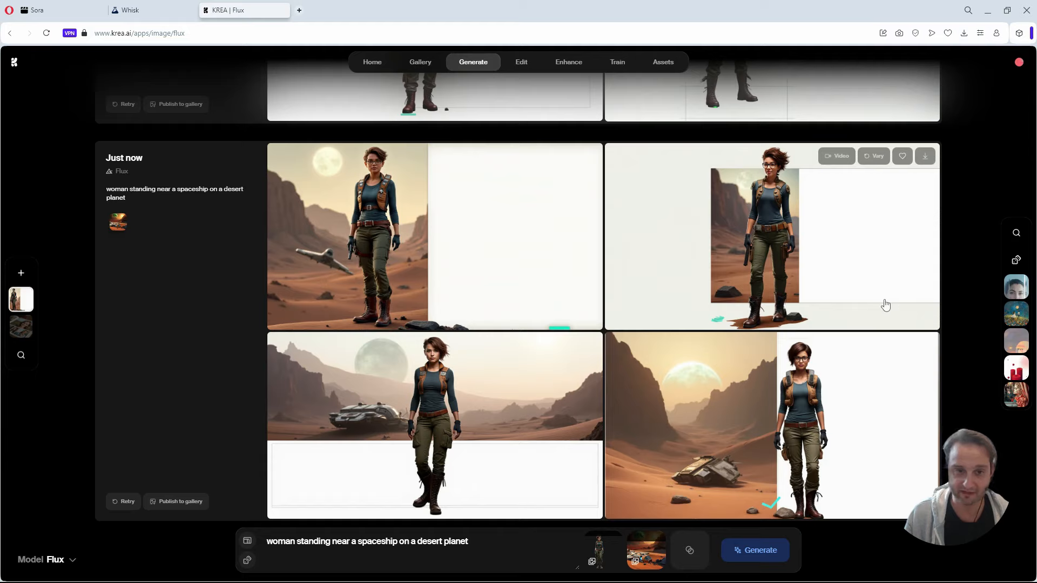
Enlarge each of the four latest KREA Flux images to inspect the character and background, and check the generation progress in Whisk.
click(370, 243)
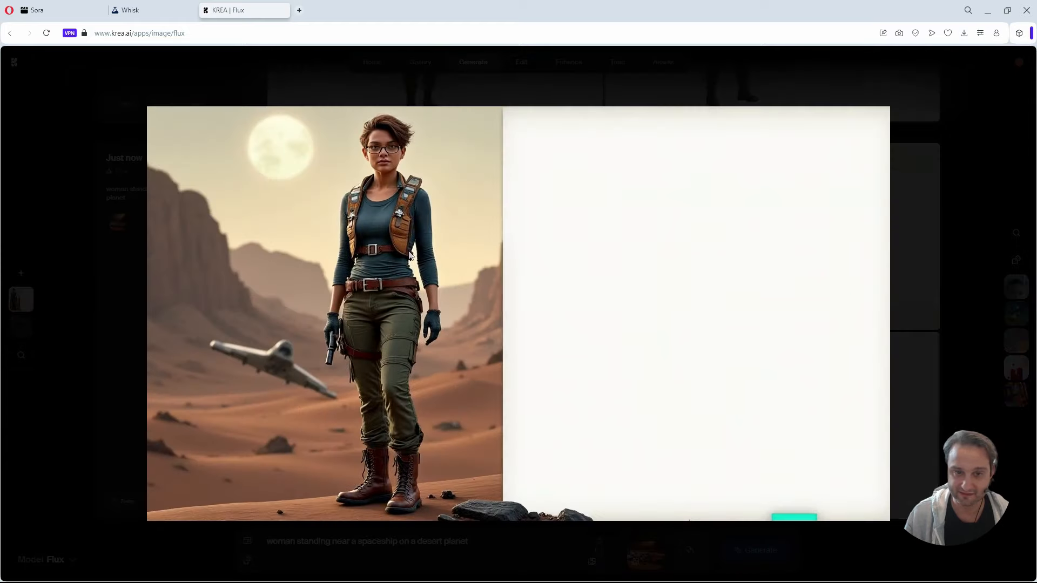
click(932, 270)
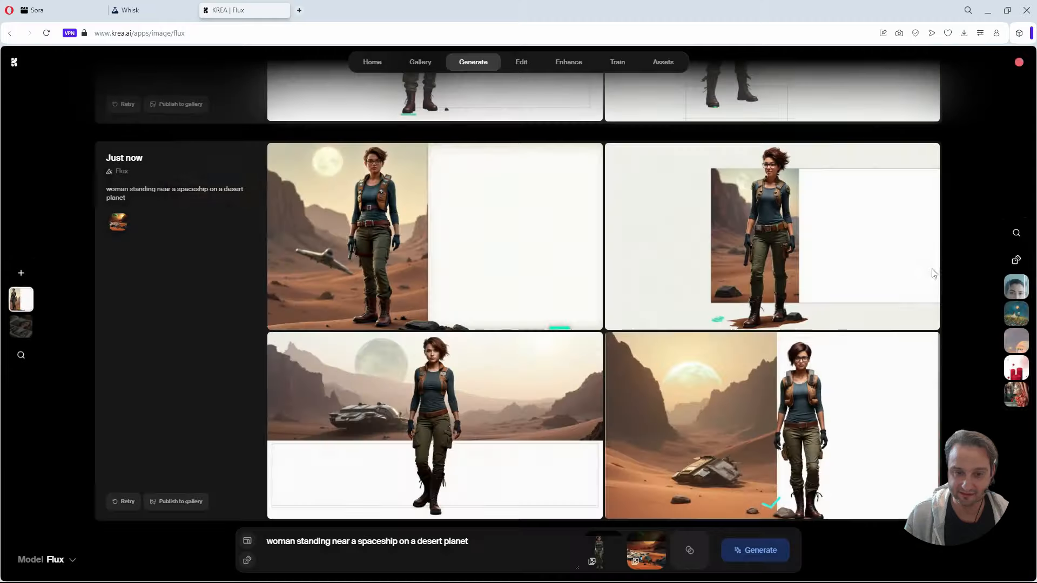
click(452, 424)
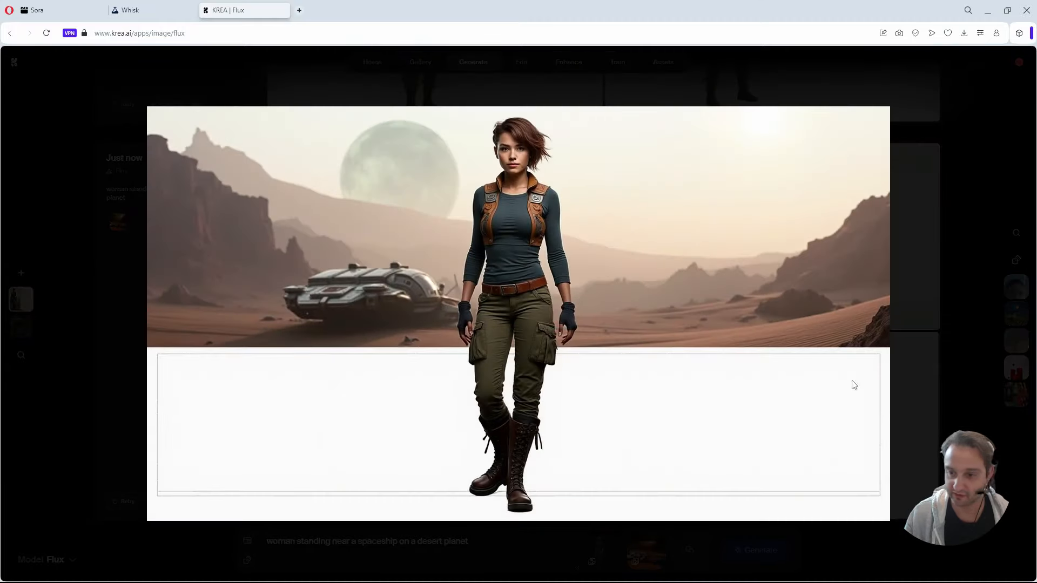
click(948, 286)
click(775, 264)
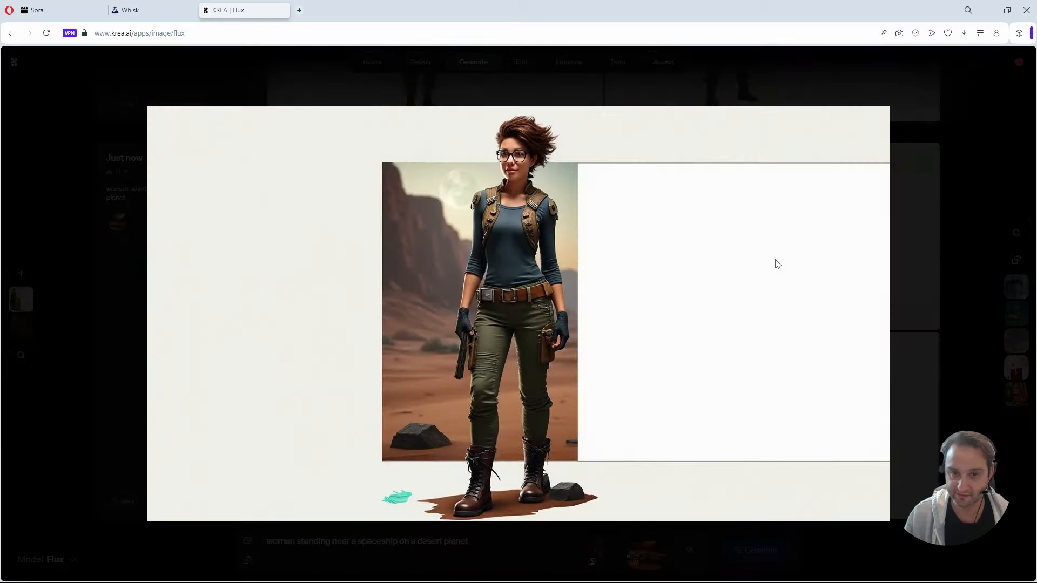
click(941, 254)
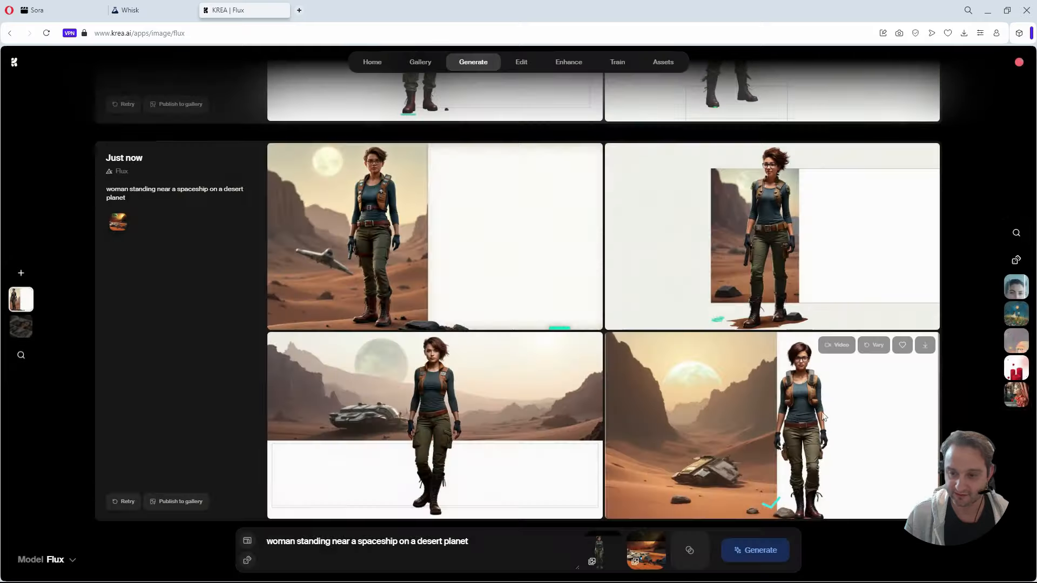
click(824, 416)
click(949, 244)
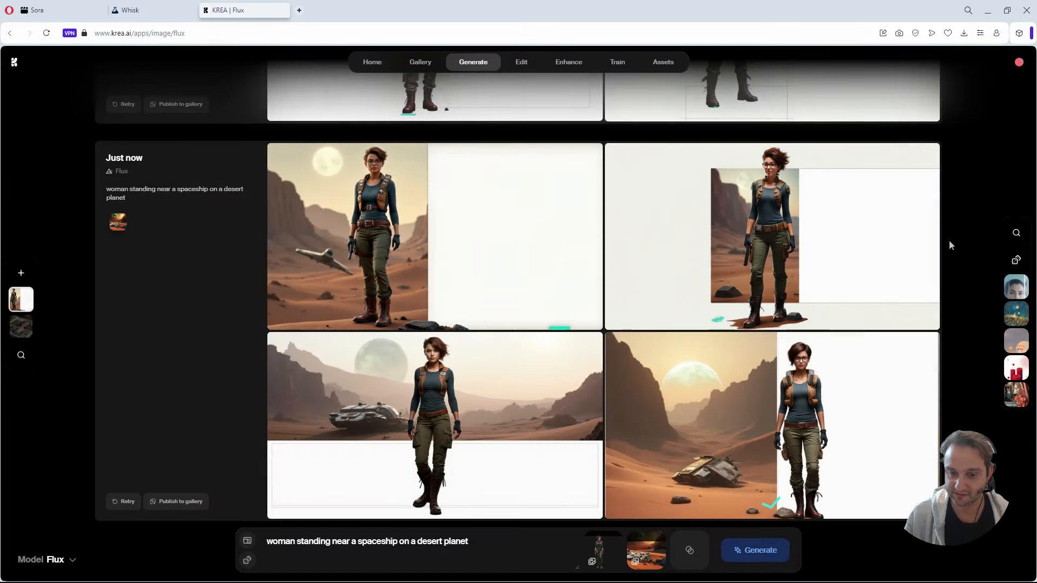
click(132, 12)
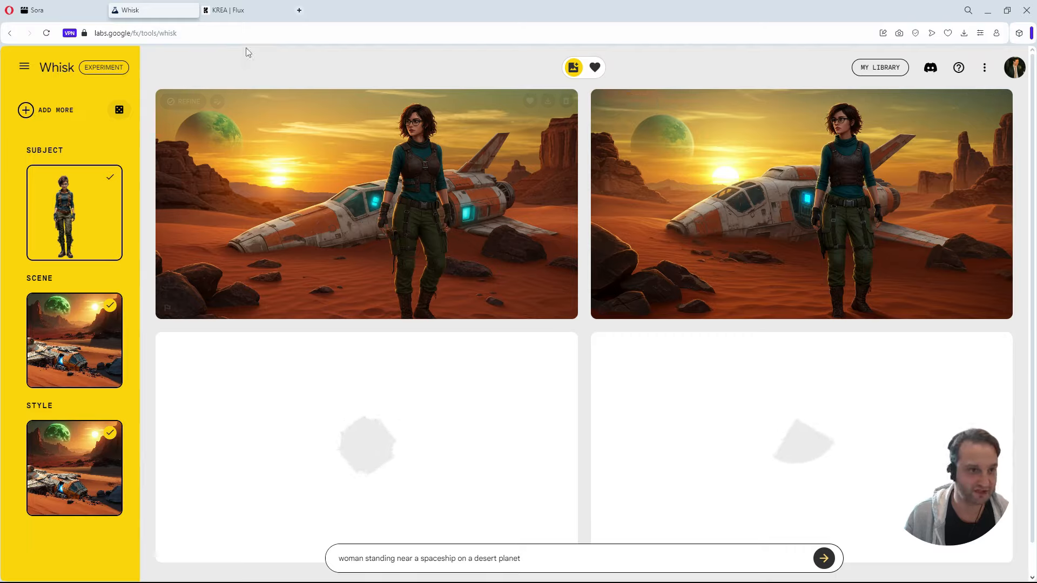
Switch to KREA Flux, remove both reference images and add the cargo-spaceship image from the Britny folder as a reference.
click(244, 11)
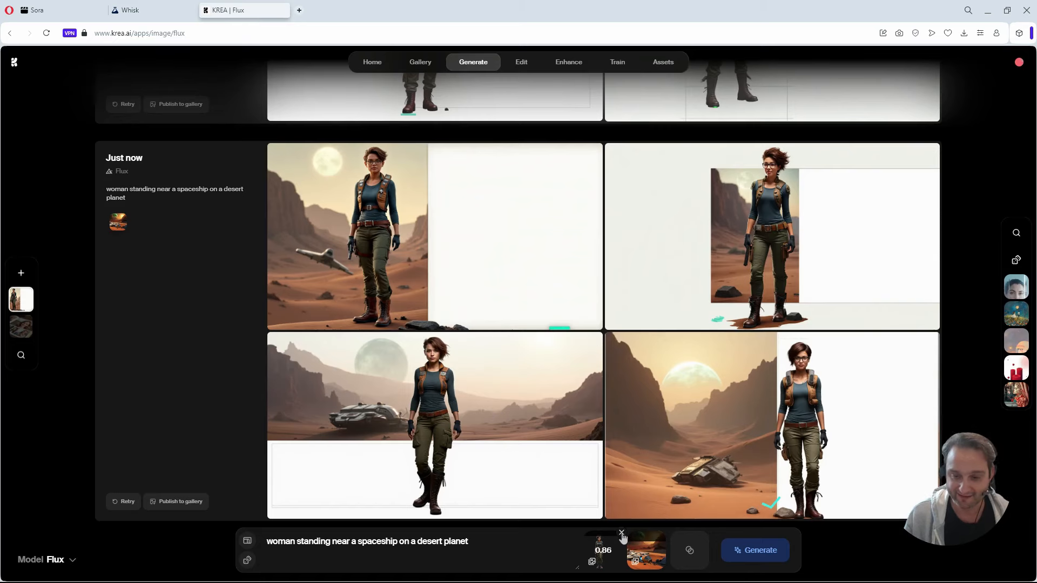
click(621, 533)
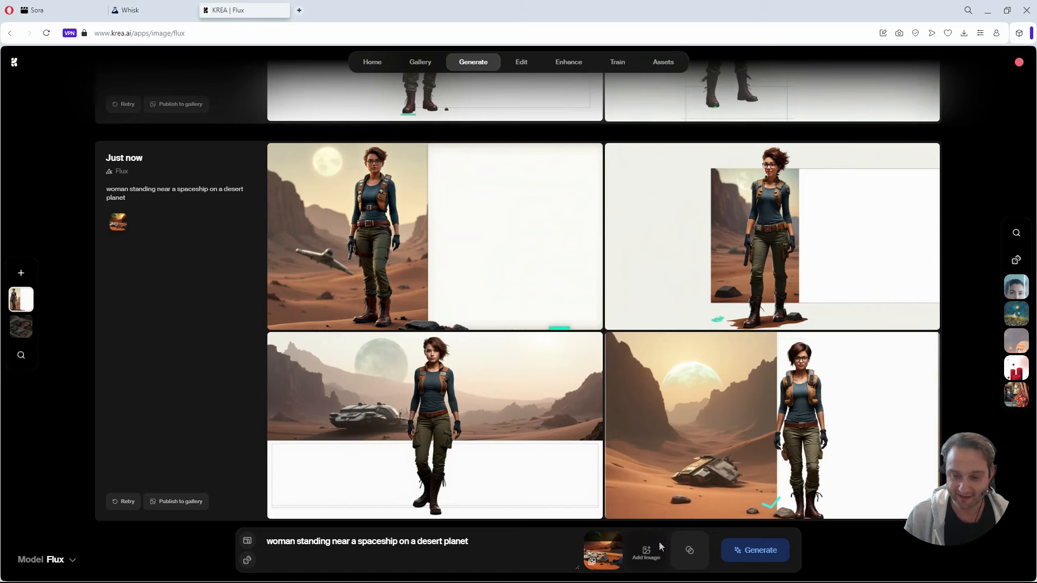
click(621, 534)
click(625, 549)
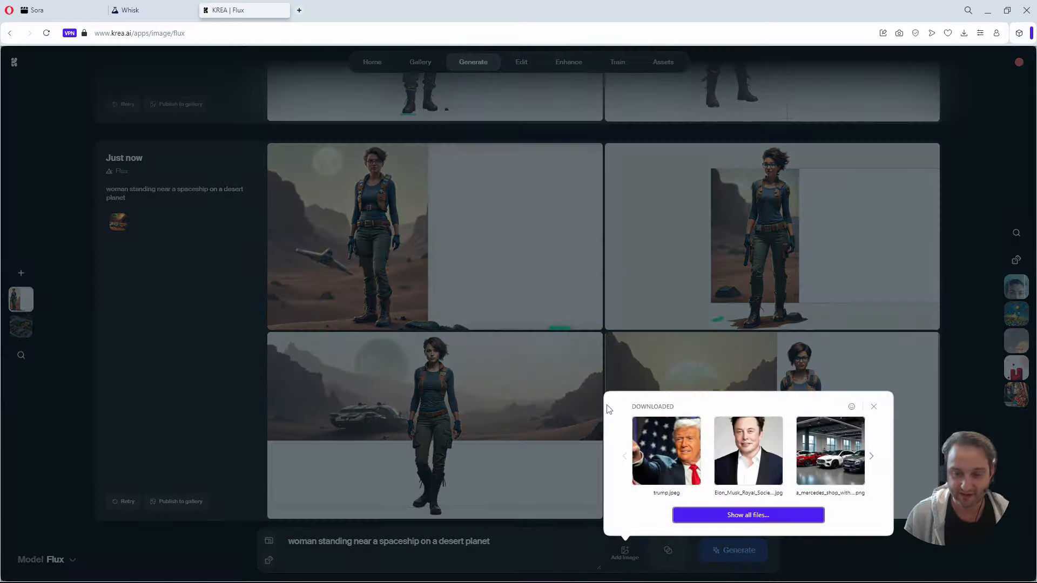
click(741, 516)
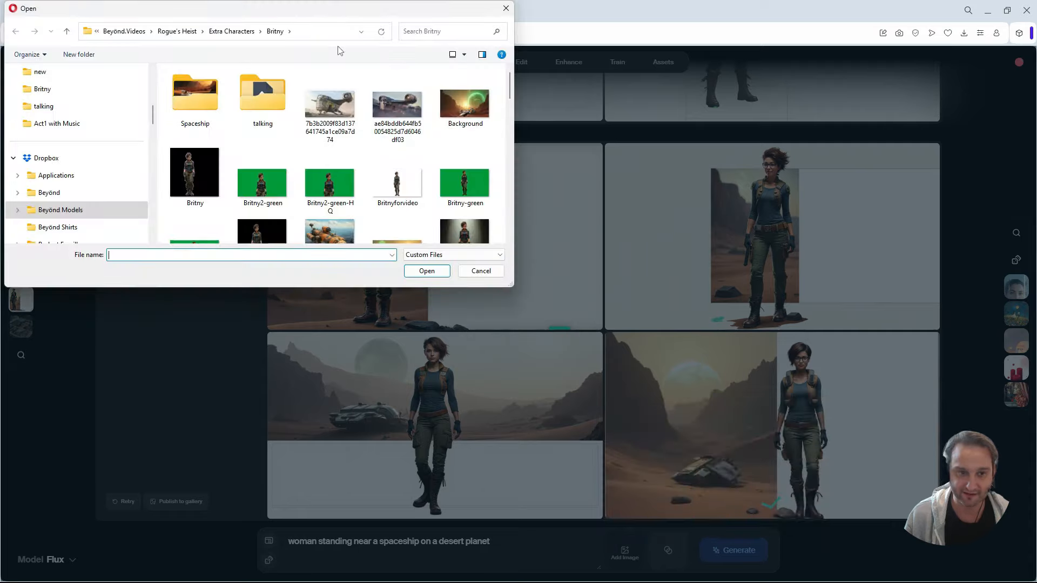
scroll(391, 161, down, 1)
click(330, 184)
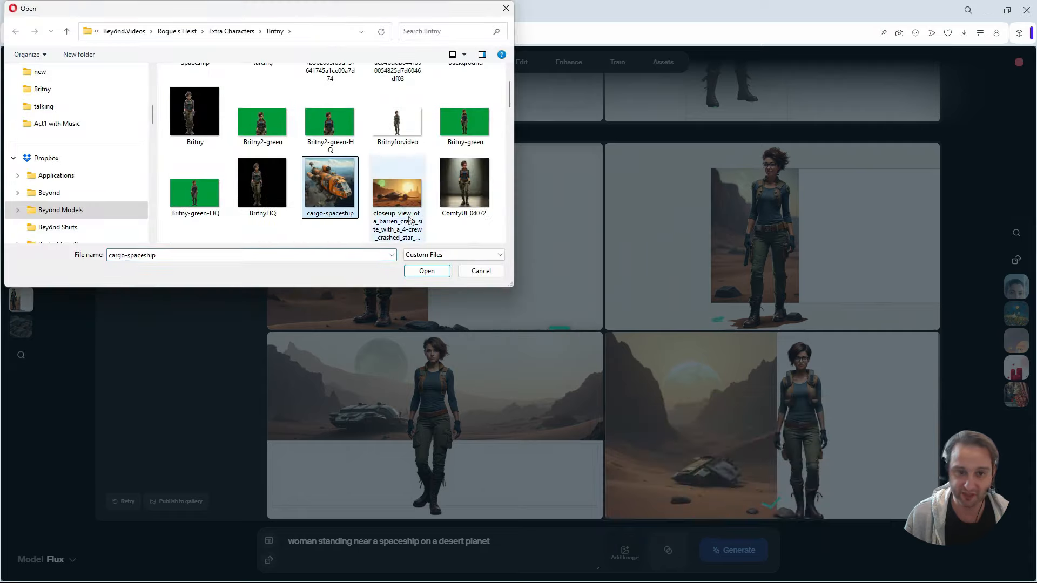
click(427, 271)
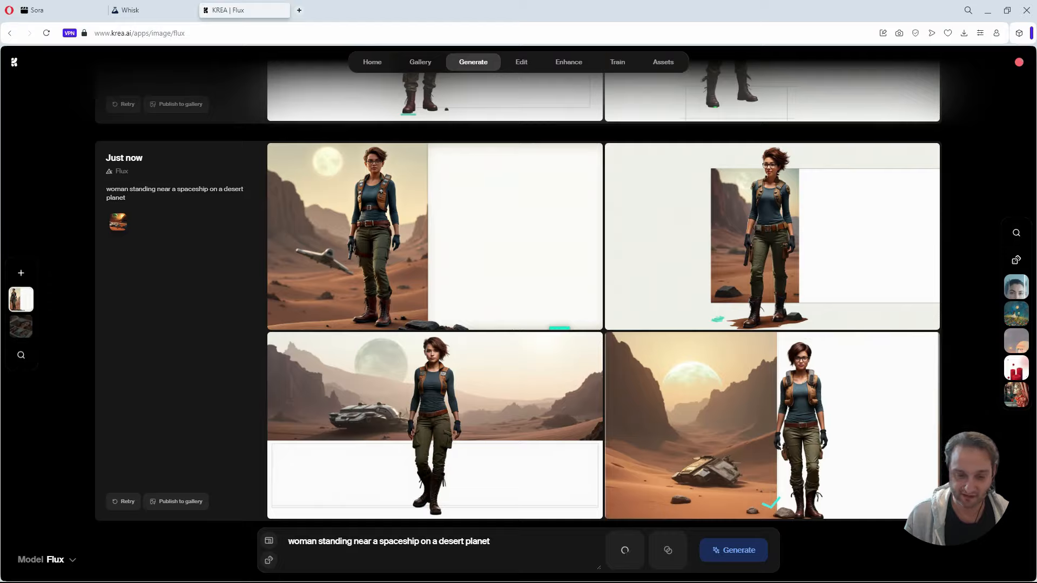
Shorten the prompt to "a spaceship on a desert planet" and check Whisk's generation progress before returning to KREA Flux.
drag(371, 541, 264, 549)
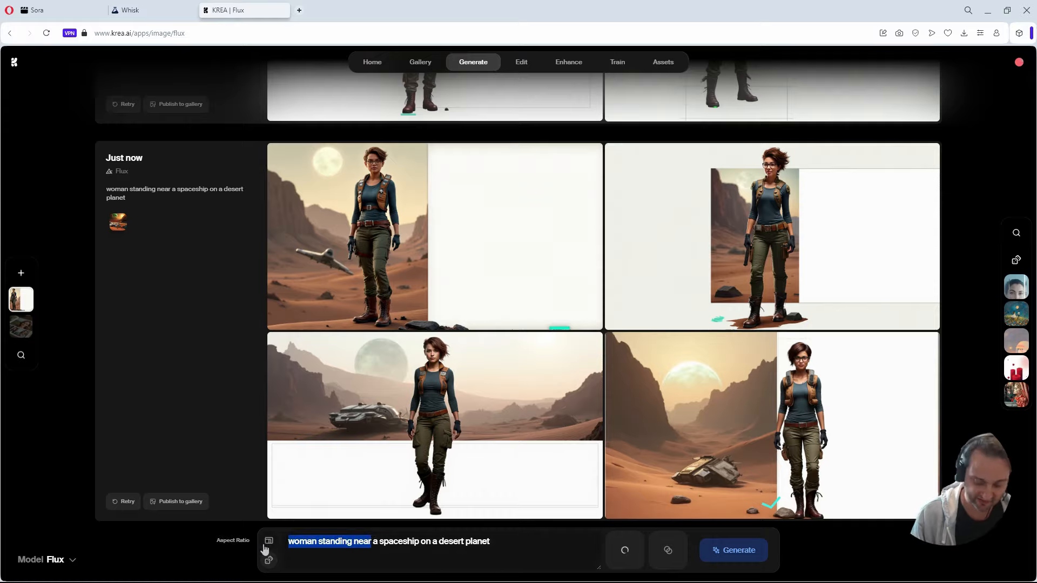
key(BackSpace)
key(Delete)
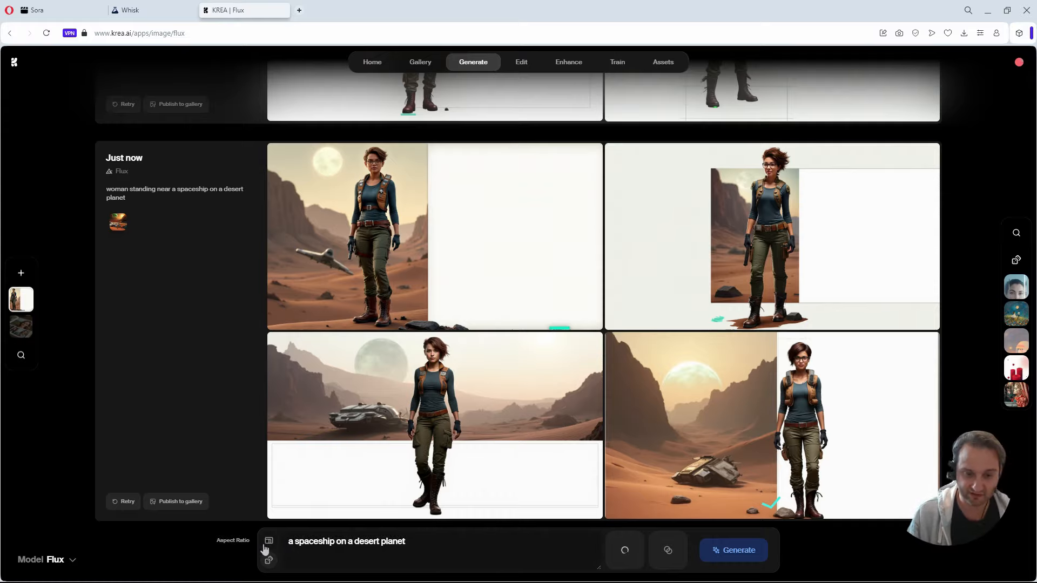
click(165, 5)
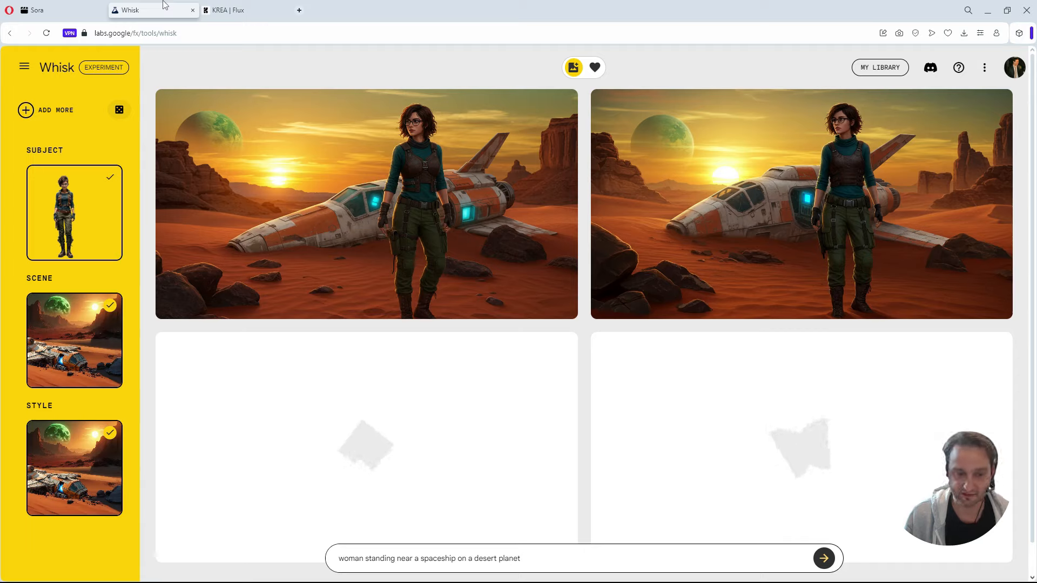
click(243, 10)
Add the Corellian Engineering Corporation YT-2400 image as a second reference and generate a batch of spaceship images.
click(646, 552)
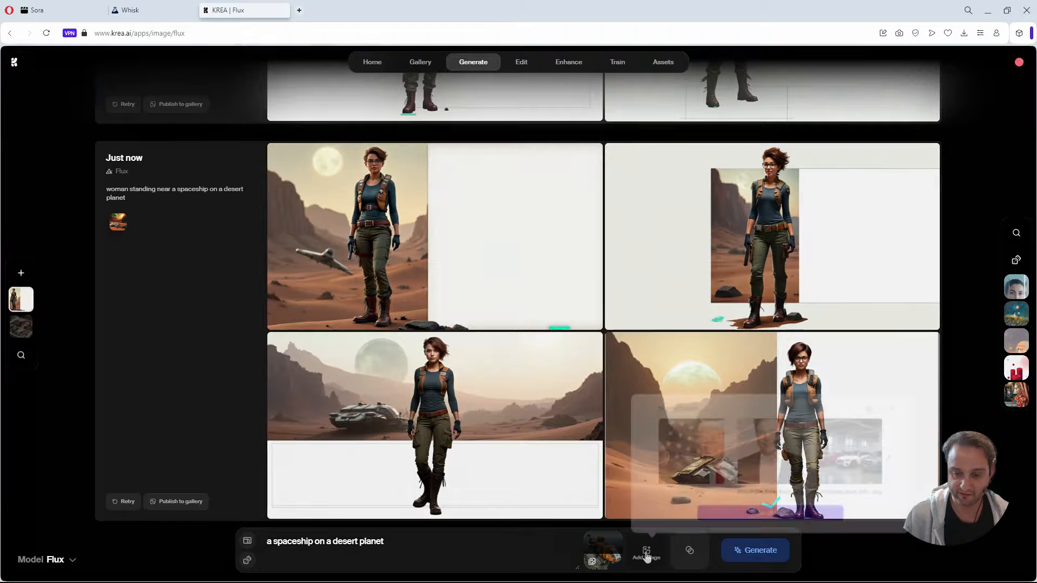
click(766, 515)
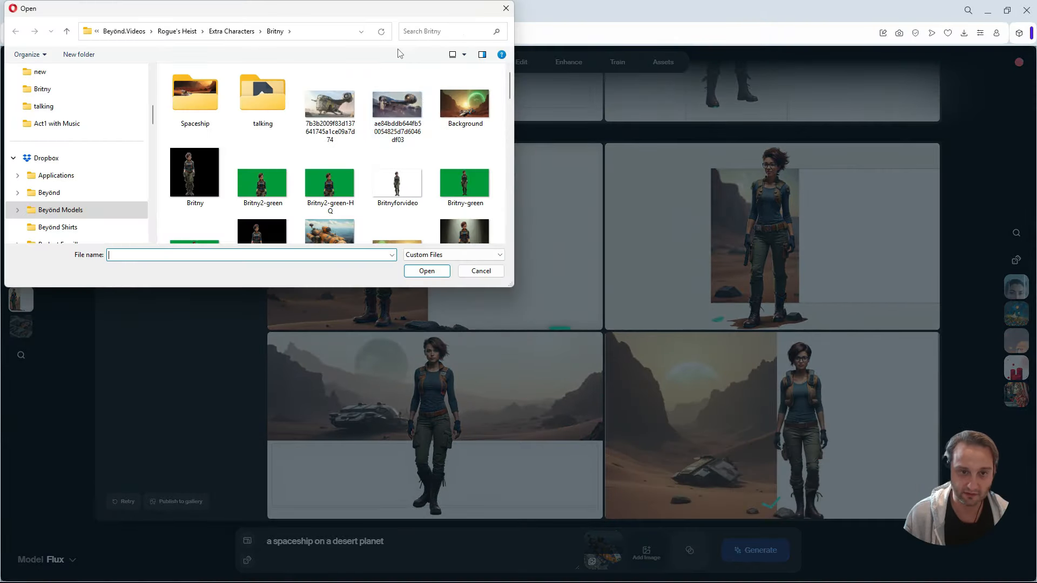
scroll(396, 174, down, 2)
scroll(397, 174, down, 2)
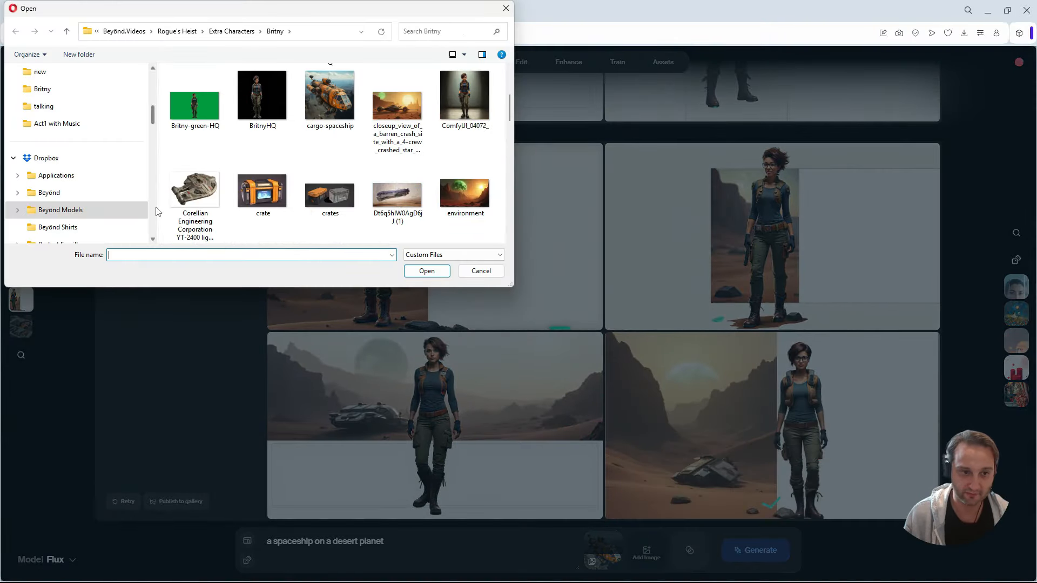
click(195, 194)
click(426, 270)
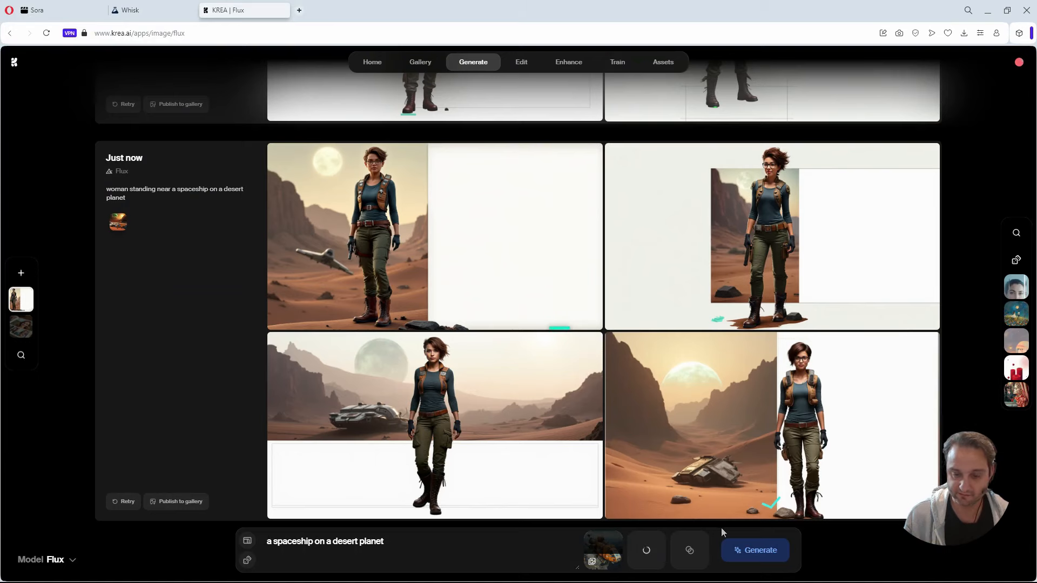
click(740, 553)
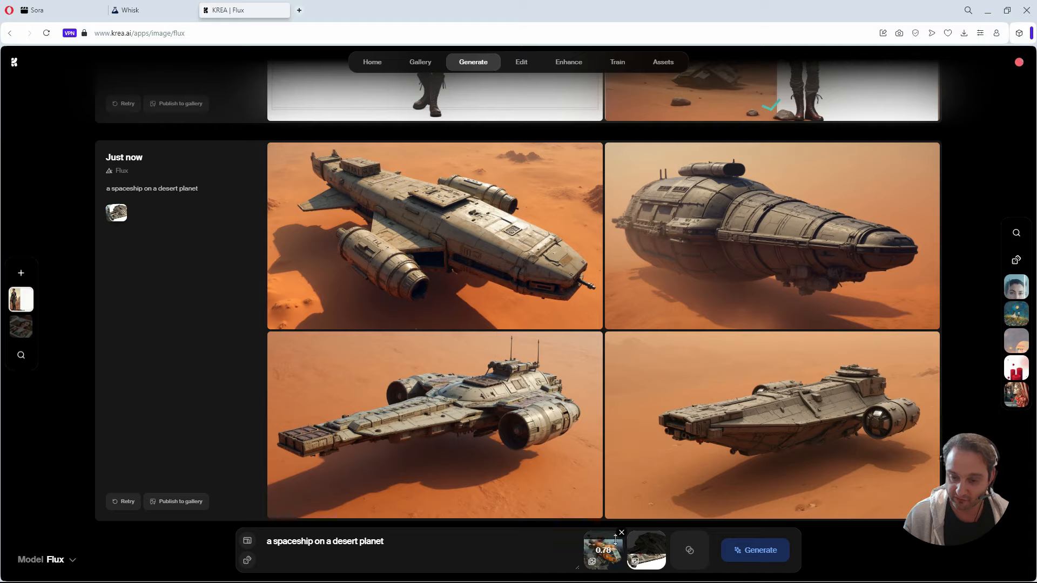
Raise the cargo-spaceship reference's strength and generate another batch of spaceship images.
drag(615, 540, 615, 539)
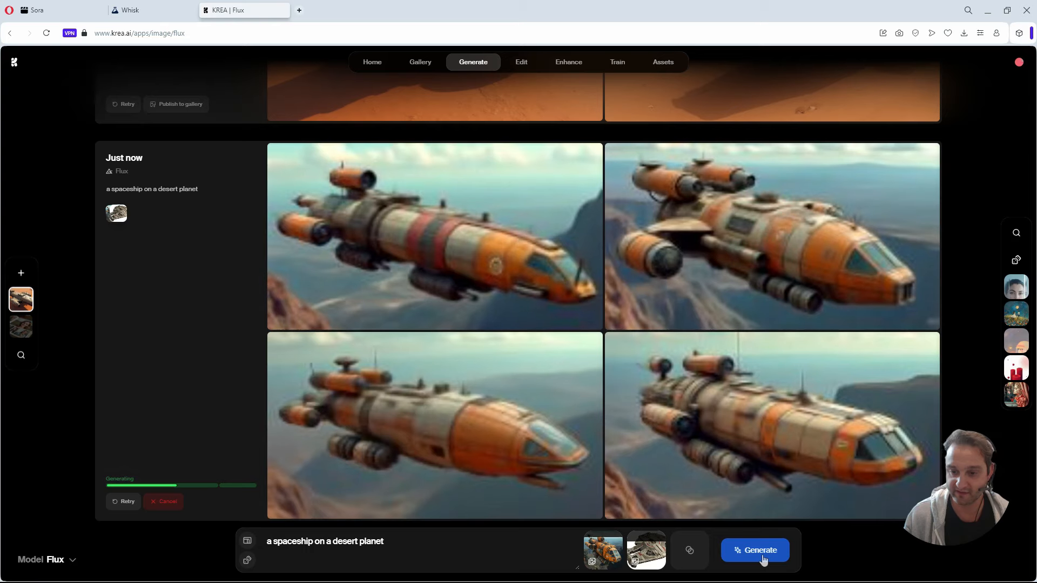
mouse_move(605, 557)
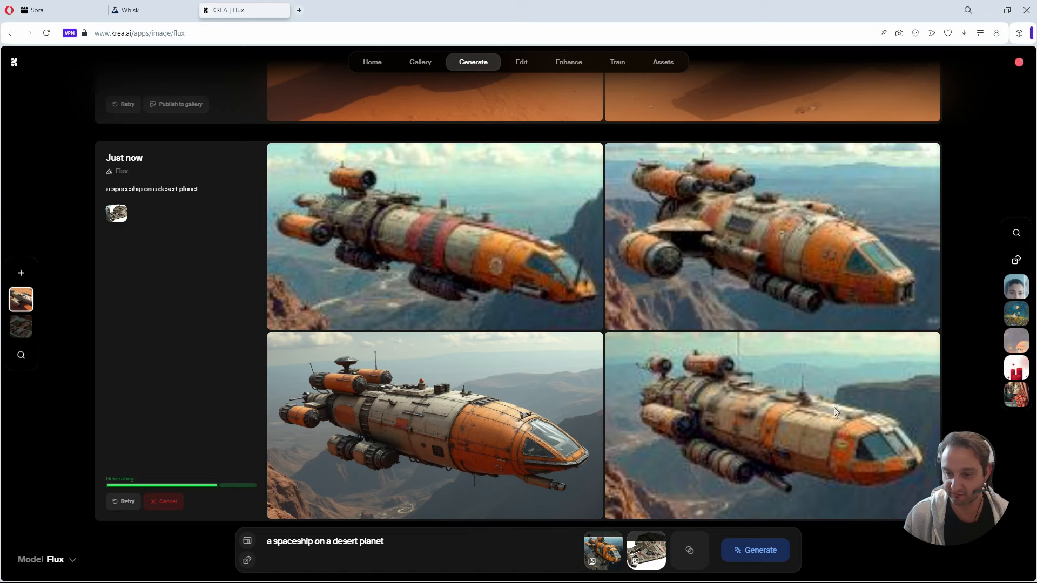
Set the YT-2400 reference's strength to 0.83, adjust the cargo-spaceship reference's strength, and generate another batch to compare with the earlier ones.
mouse_move(660, 550)
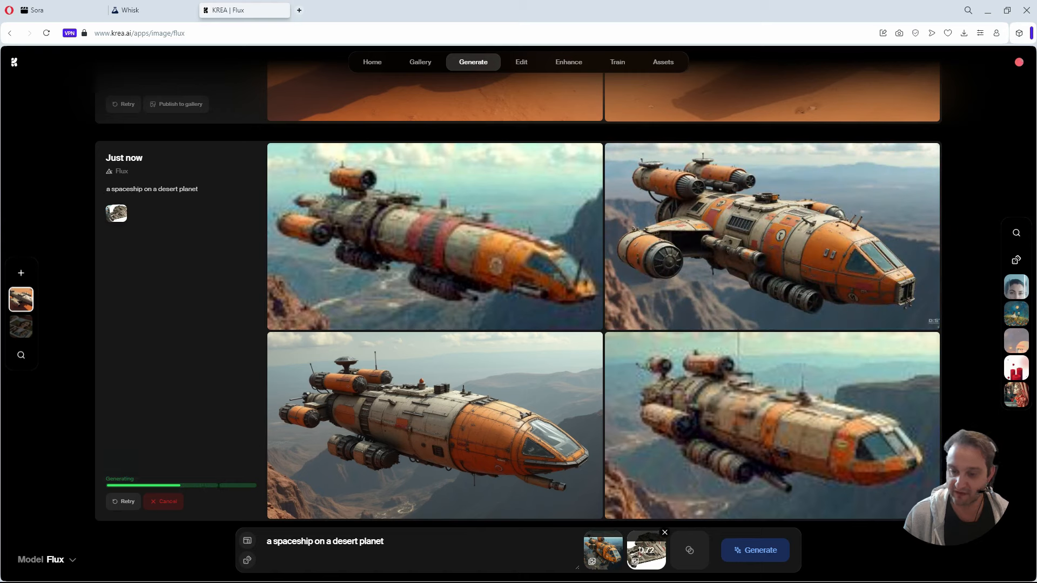
drag(638, 540, 639, 539)
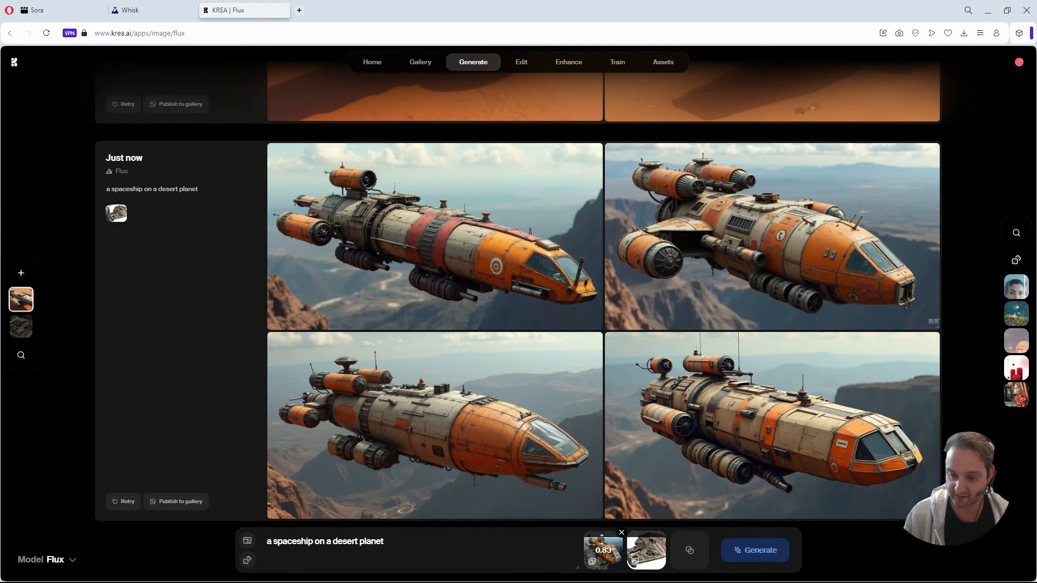
drag(601, 540, 603, 542)
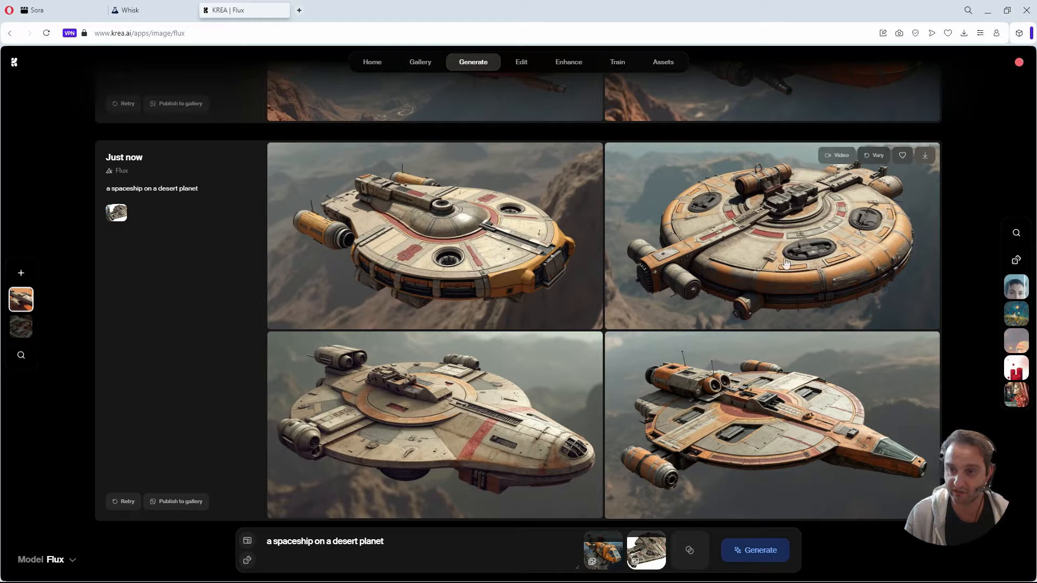
scroll(770, 372, up, 4)
scroll(770, 373, up, 3)
scroll(770, 373, down, 7)
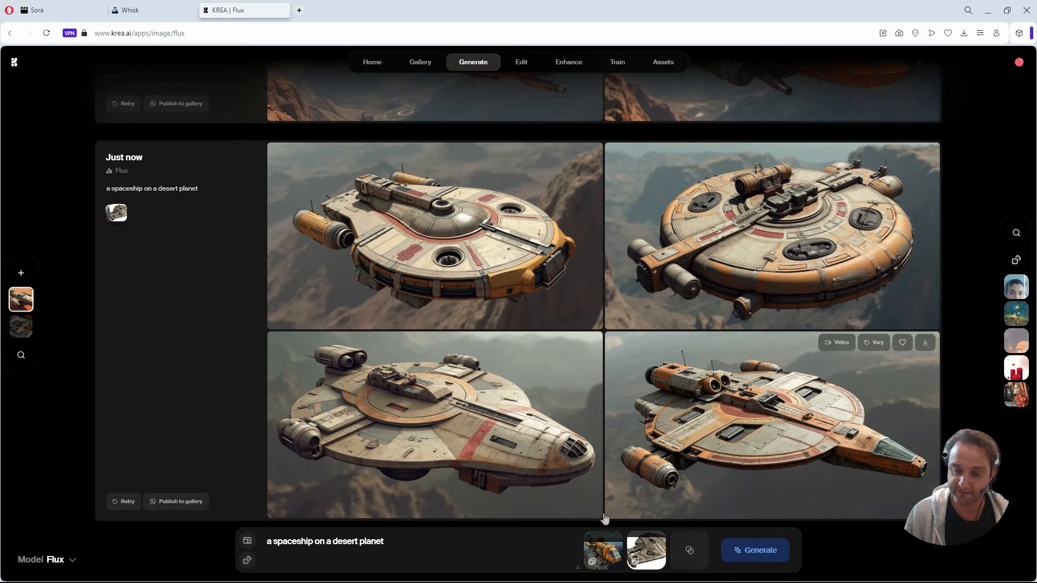
Remove both spaceship references and add the downloaded trump.jpeg as the new reference image.
mouse_move(664, 554)
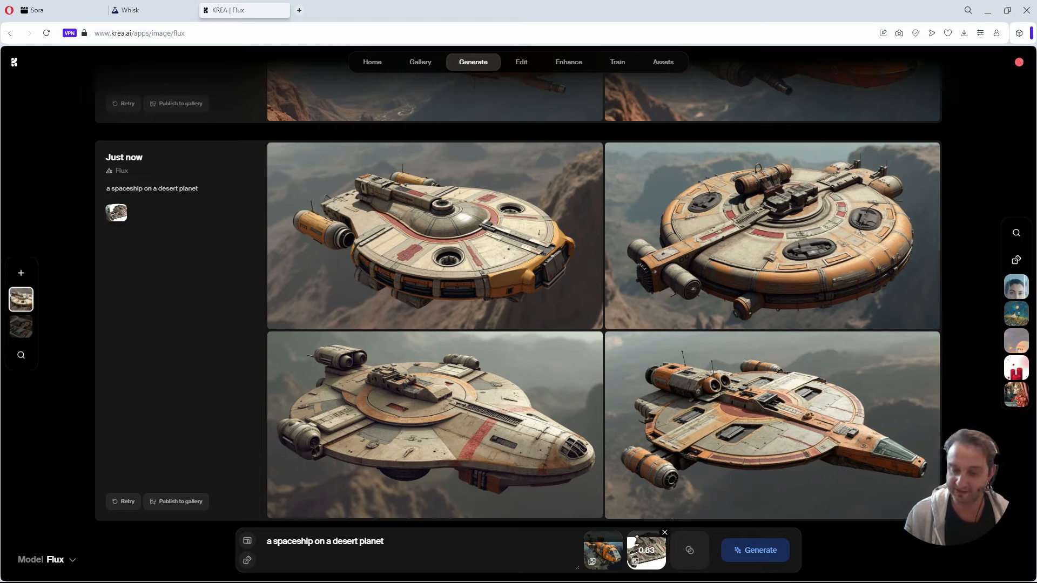
click(621, 533)
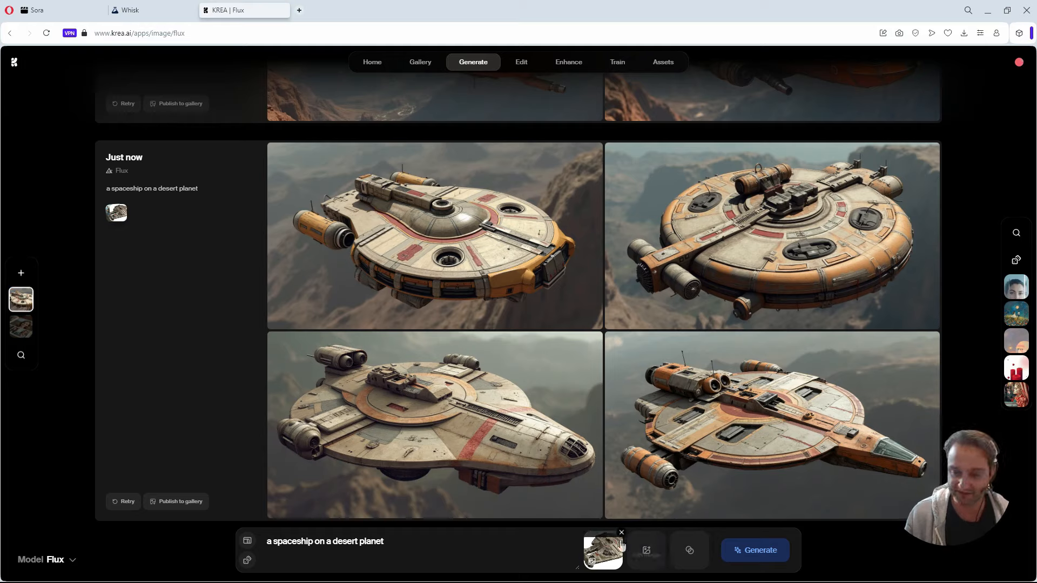
click(621, 533)
click(627, 551)
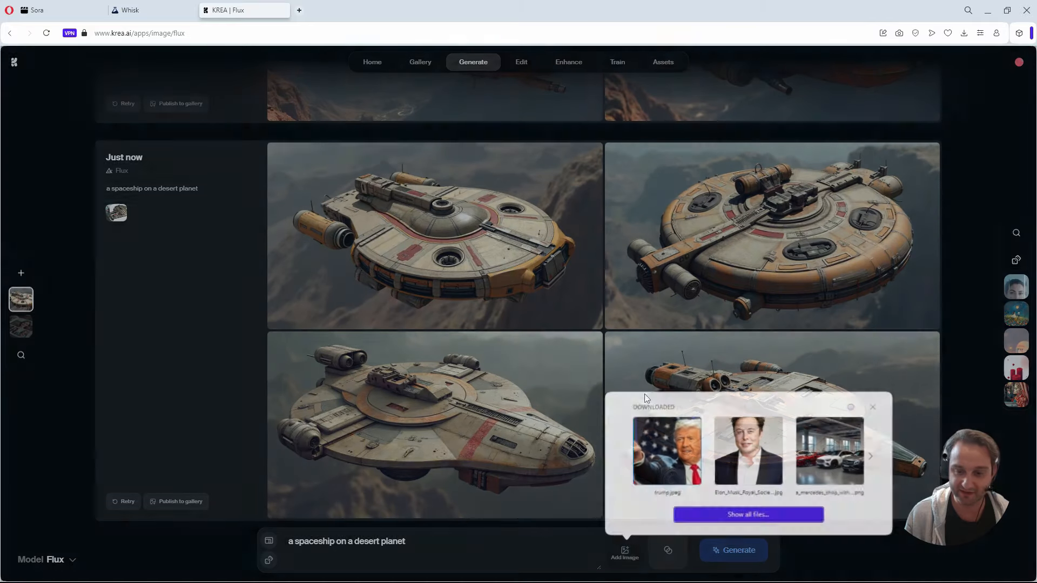
click(671, 438)
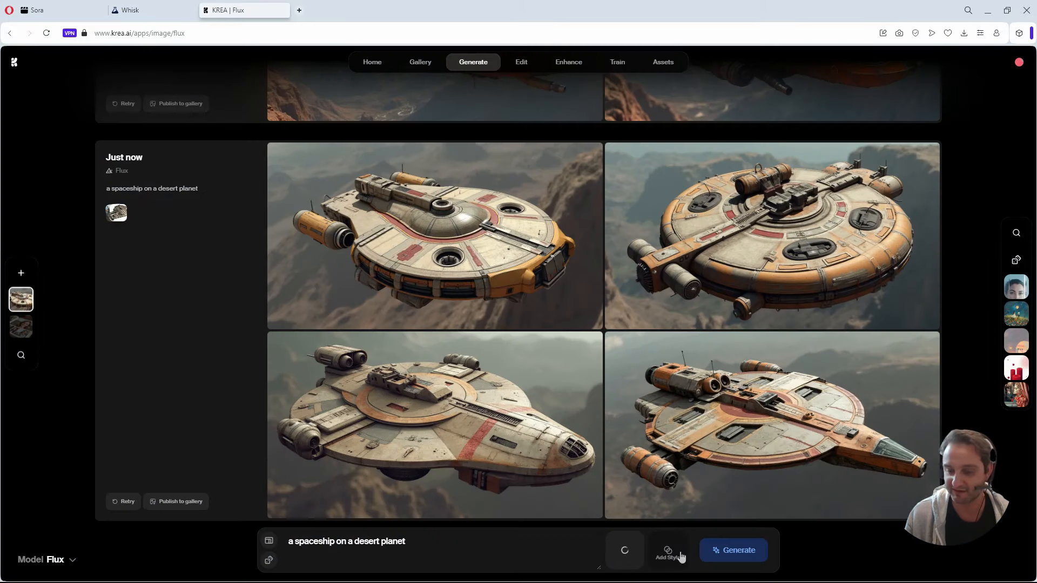
Switch to Whisk, examine the four generated images, and open the details editor for the first image in the second row.
click(130, 10)
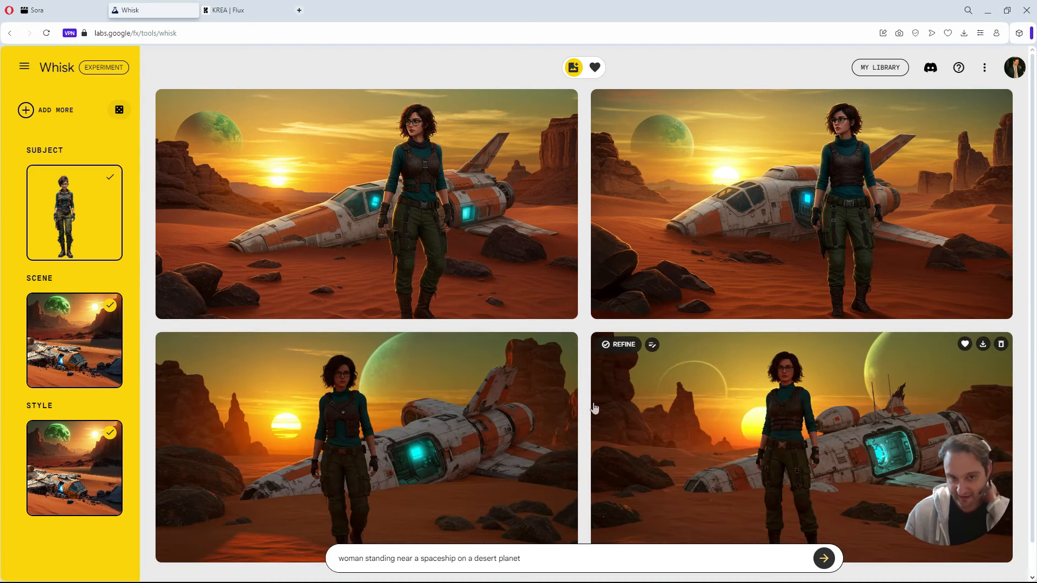
scroll(367, 432, down, 1)
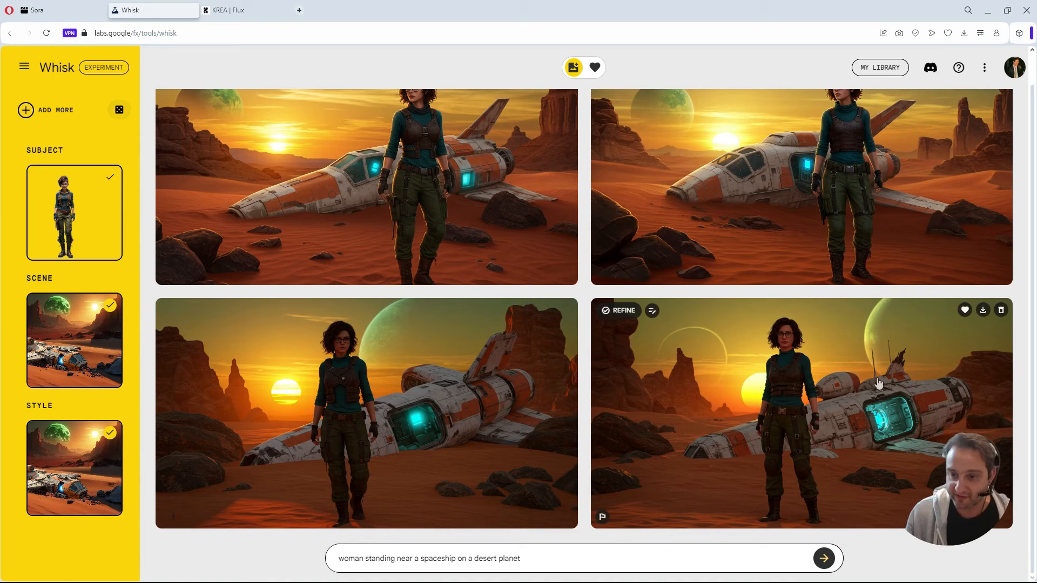
scroll(742, 486, up, 1)
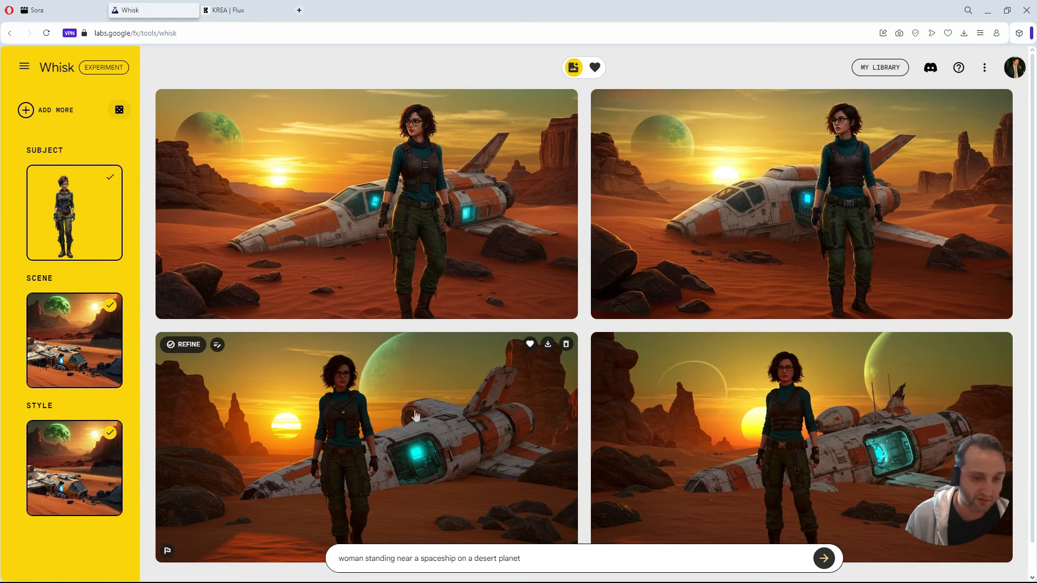
scroll(378, 405, down, 1)
click(184, 312)
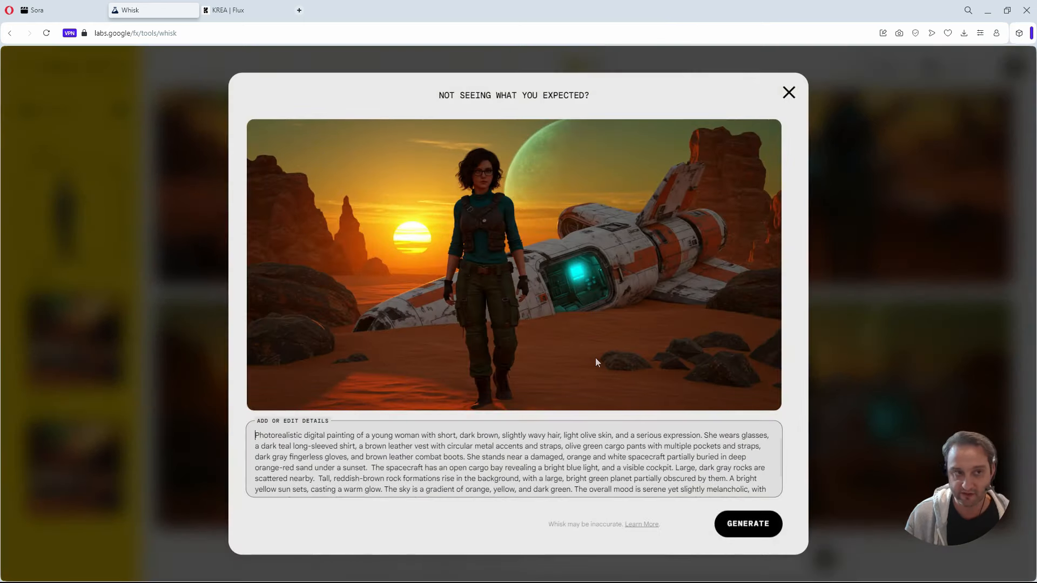
Examine the enlarged view and description of the second image in the second row.
click(788, 93)
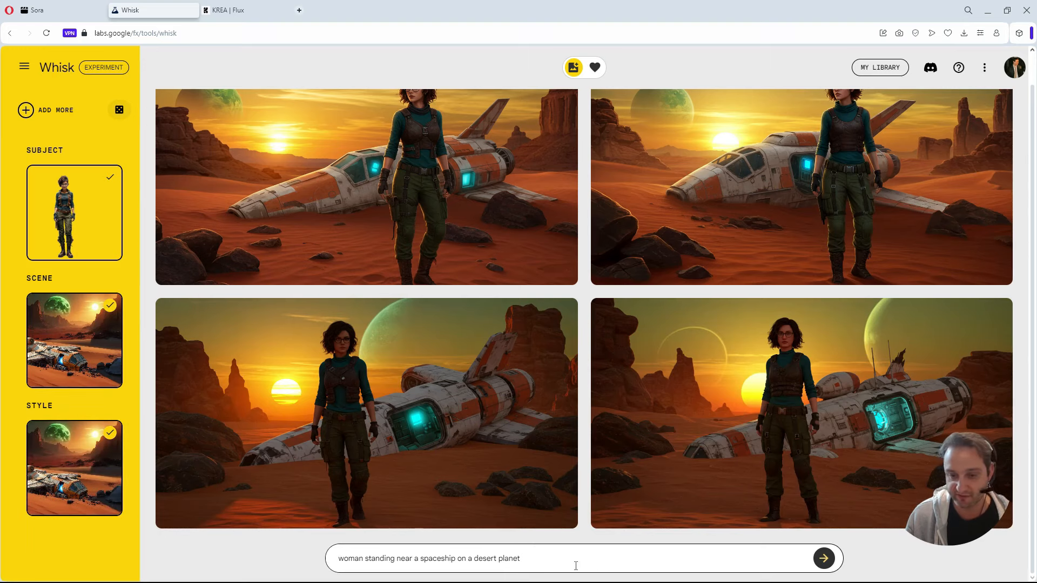
click(740, 417)
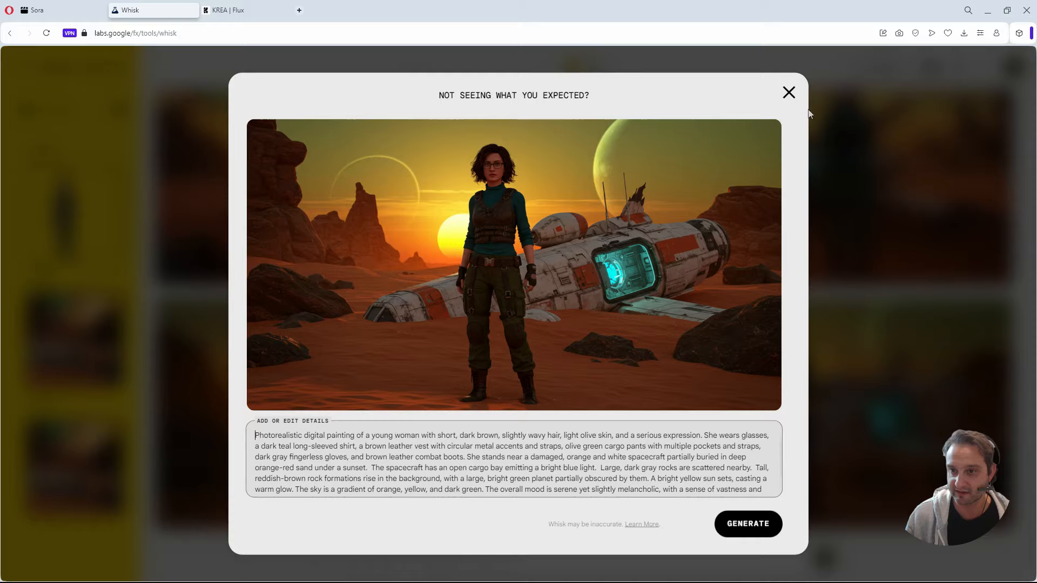
click(790, 96)
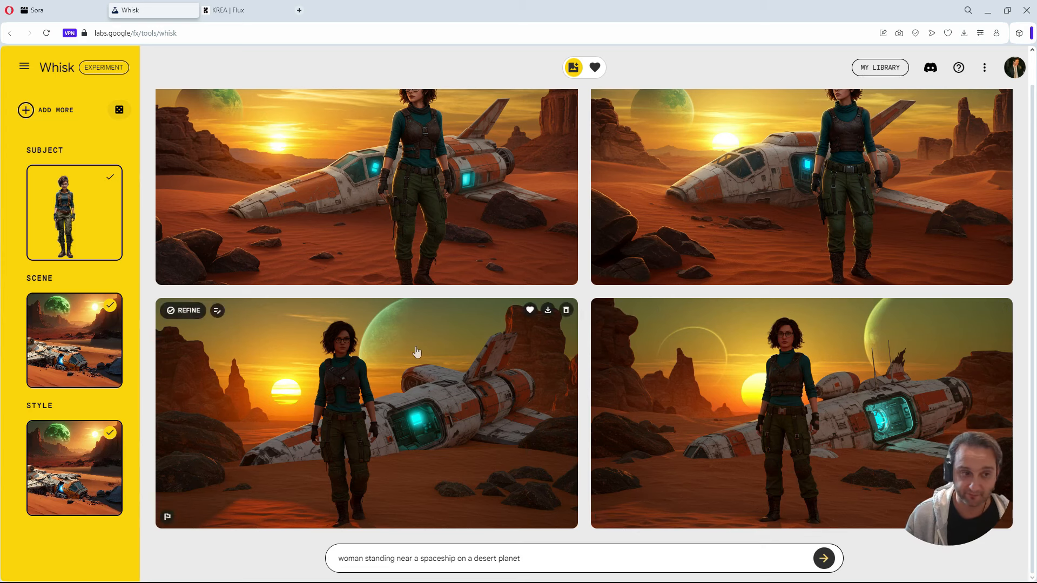
Remove the current scene, style and subject reference images.
mouse_move(105, 320)
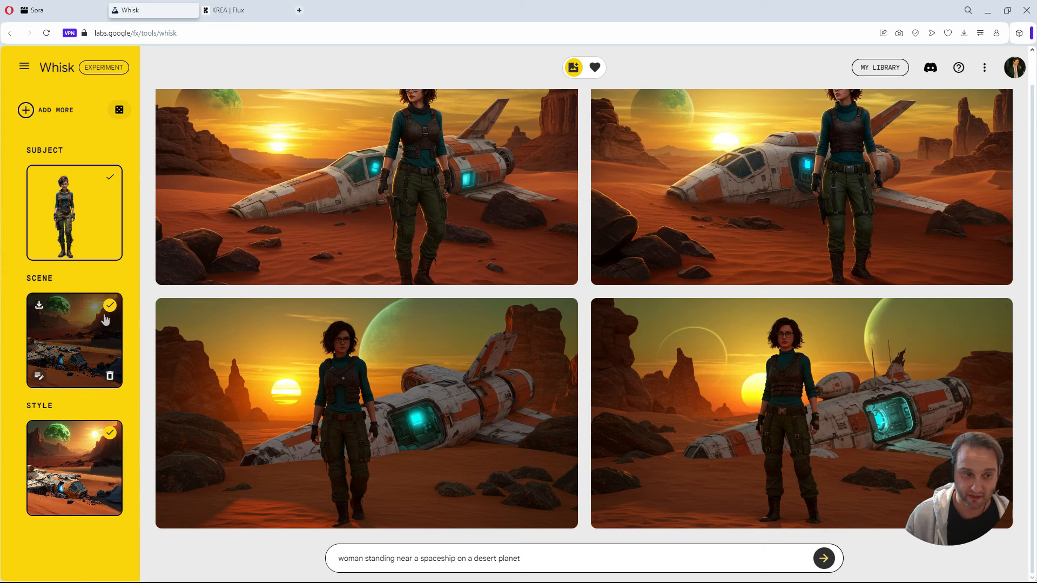
click(109, 376)
click(109, 504)
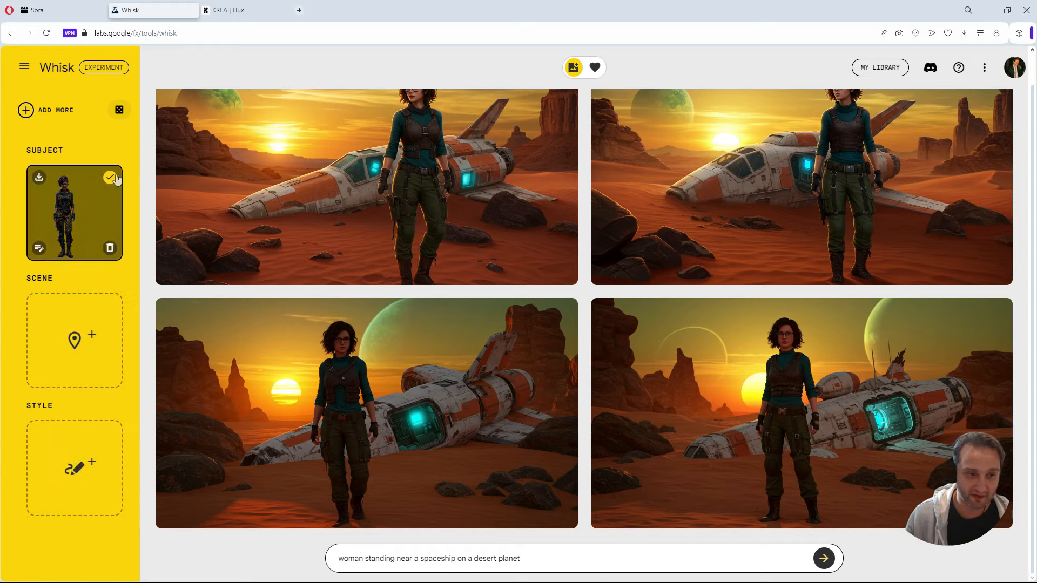
click(111, 248)
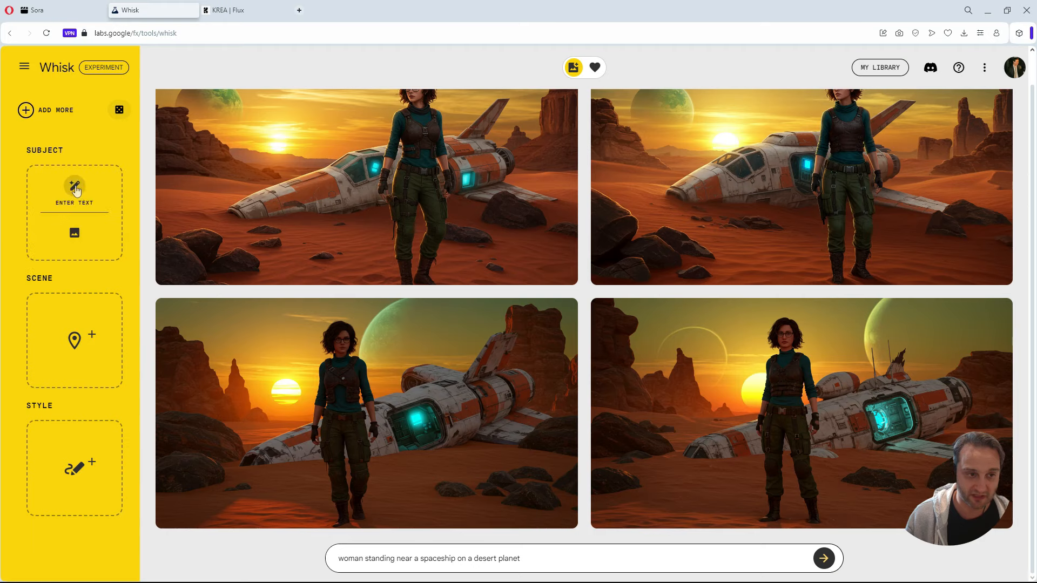
Upload the cargo-spaceship image from the Britny folder as the subject reference.
click(74, 237)
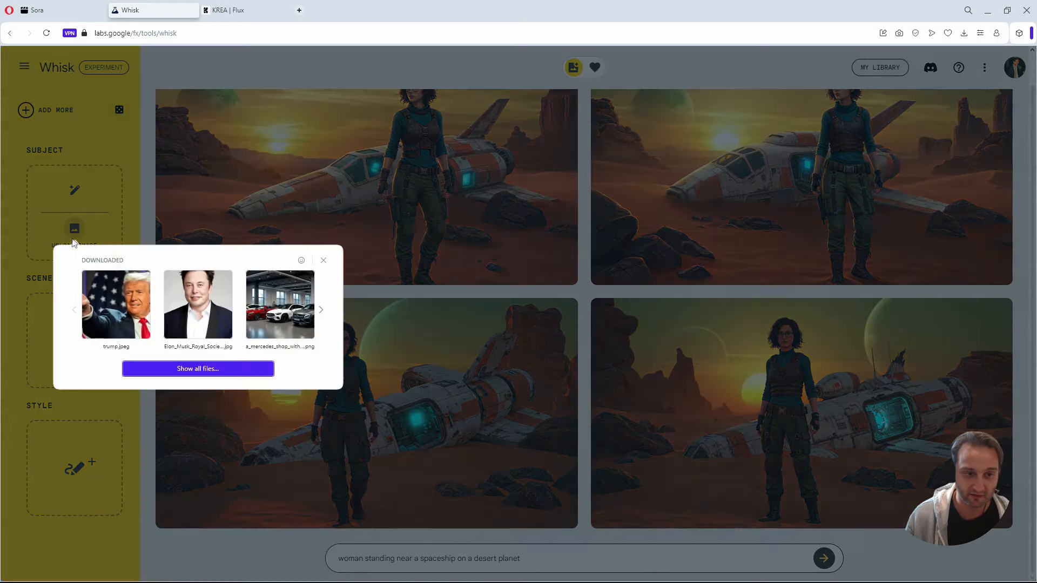
click(238, 369)
scroll(317, 150, down, 3)
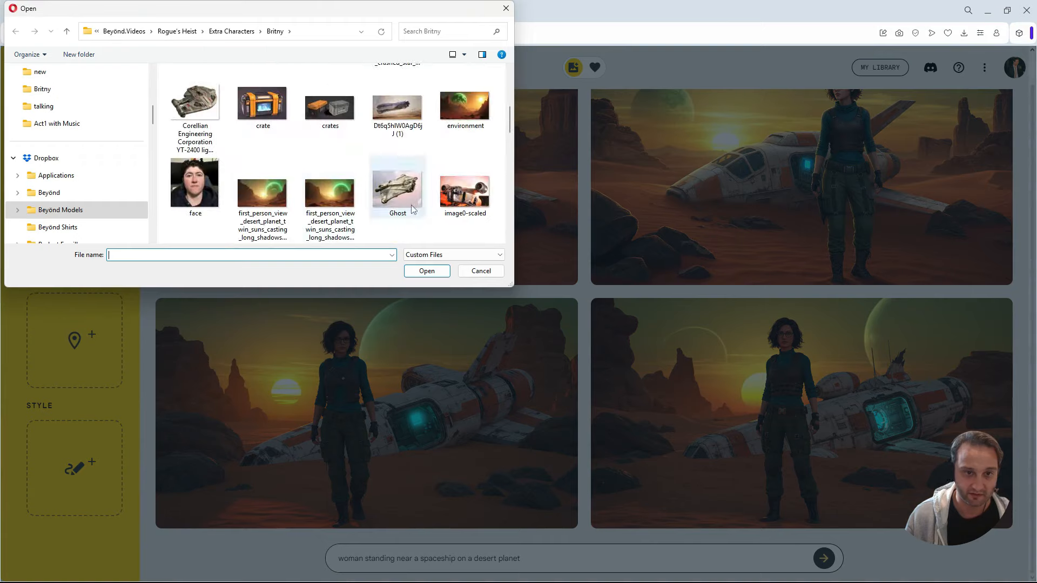
scroll(393, 201, down, 3)
scroll(394, 203, up, 5)
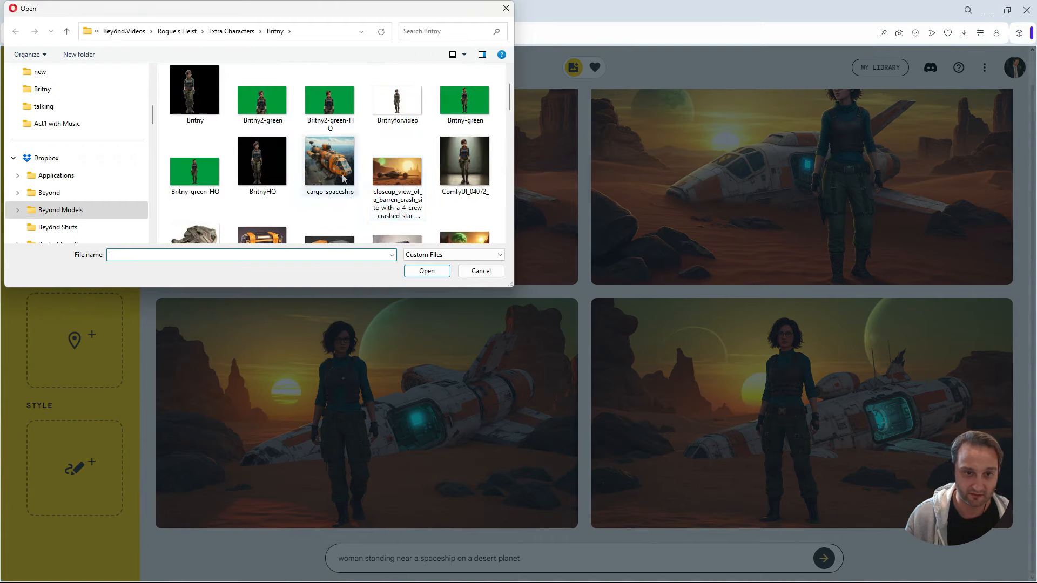
click(329, 162)
click(436, 272)
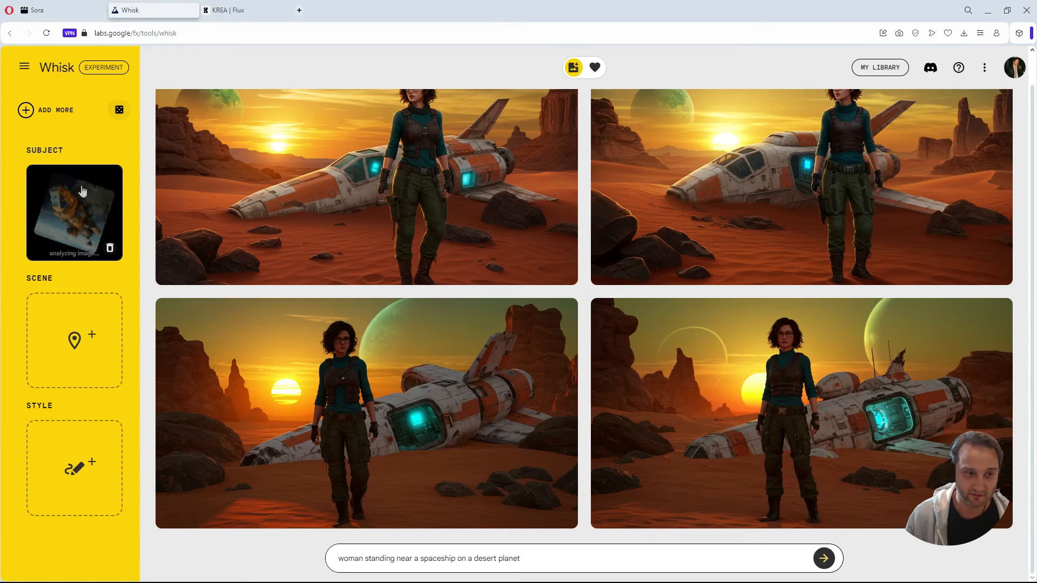
Fill the references with random images, select the bear as a subject and examine its description.
click(119, 110)
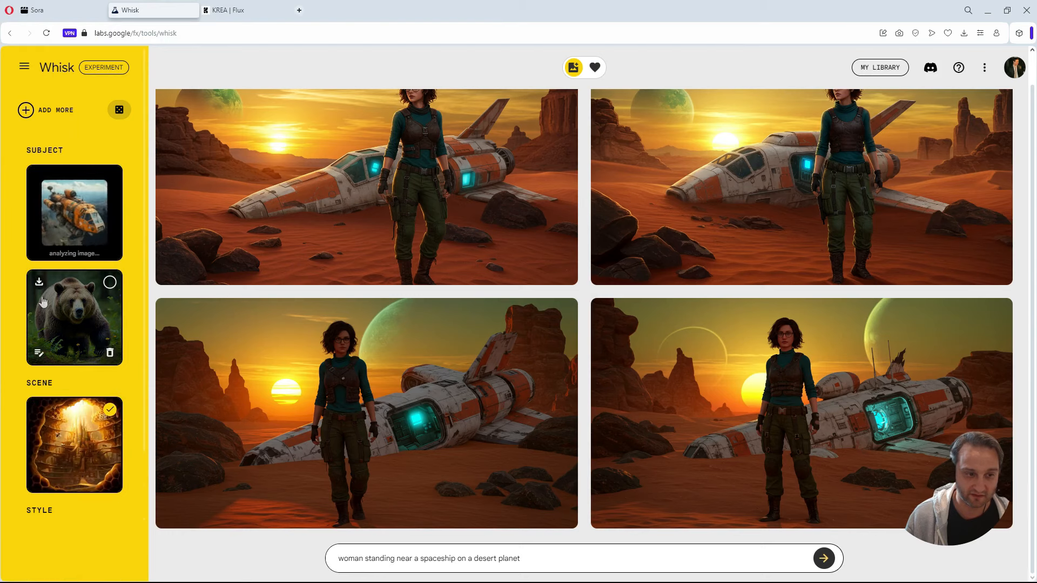
click(111, 285)
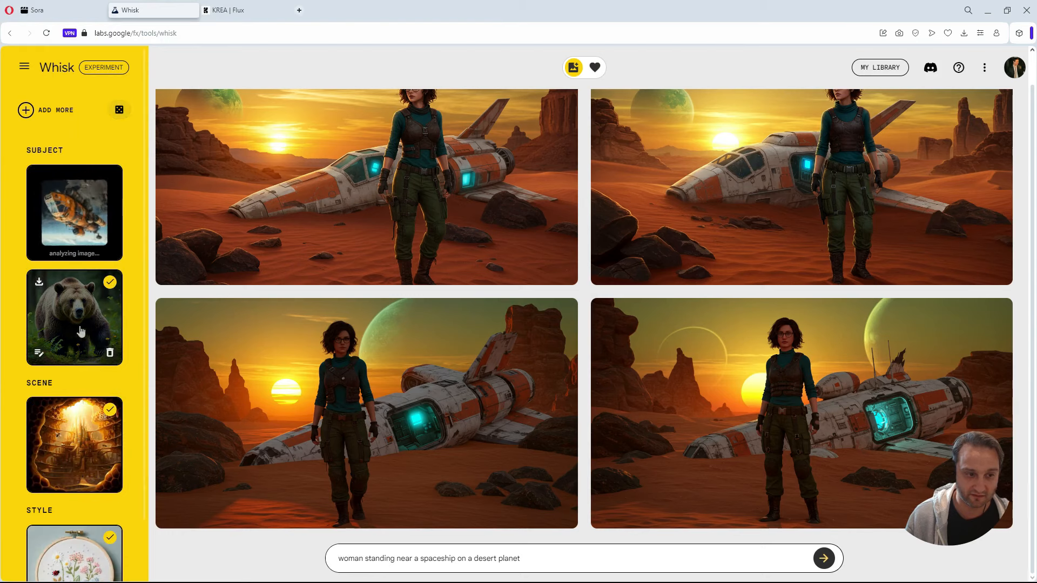
click(45, 351)
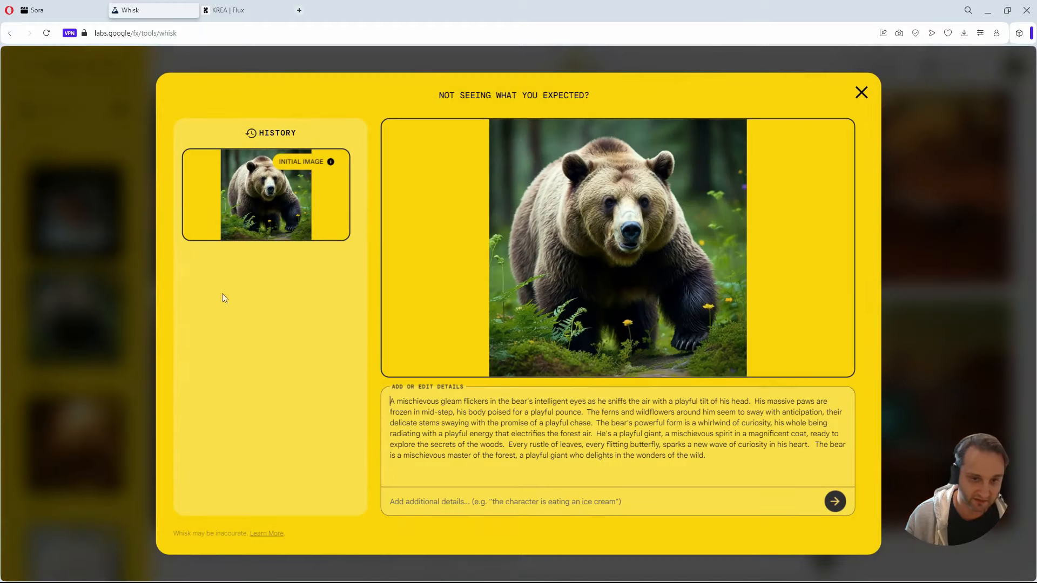
click(862, 94)
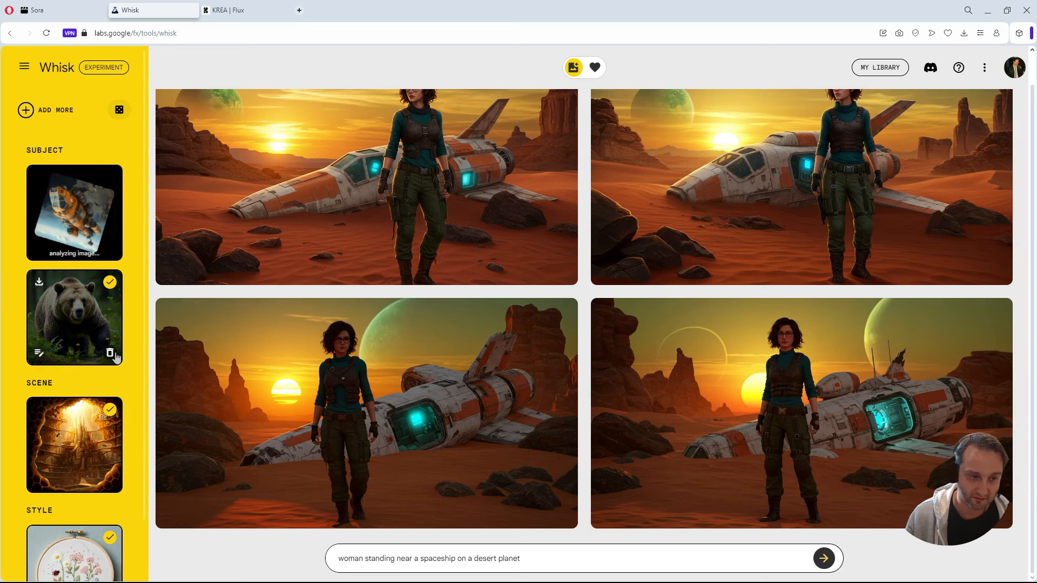
Remove the randomly added bear subject, scene and style references.
click(111, 354)
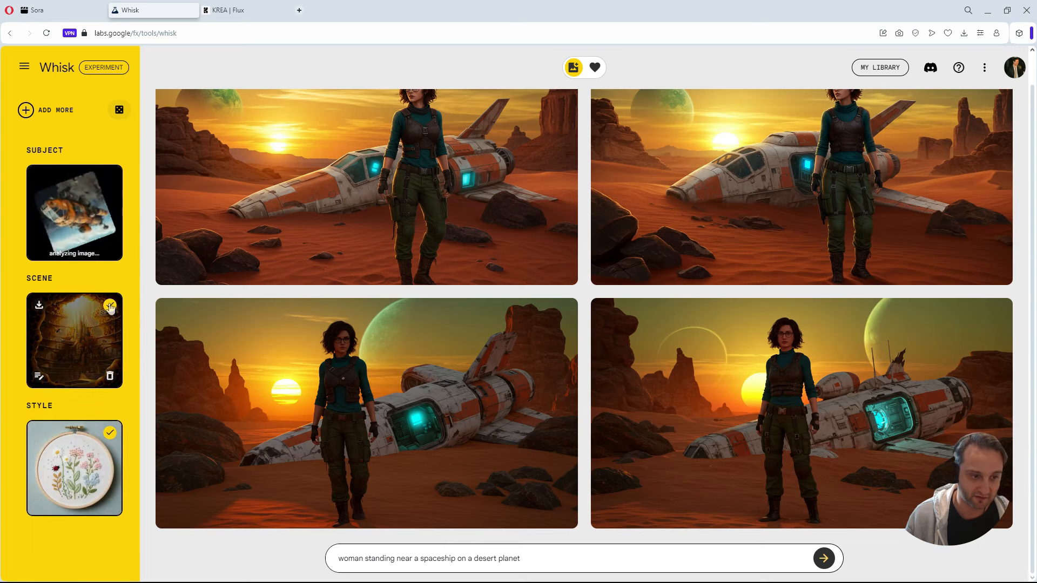
click(110, 376)
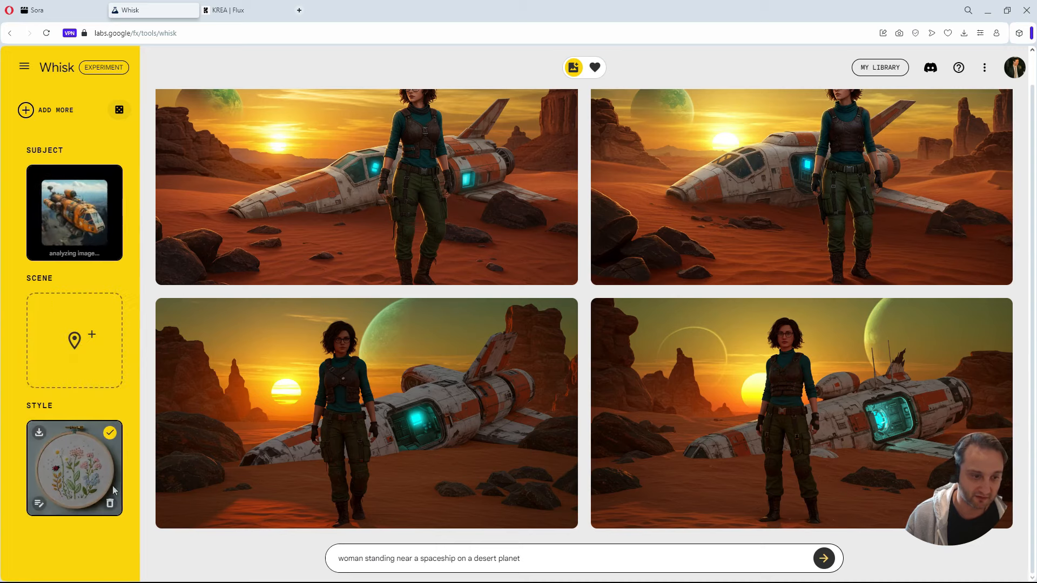
click(110, 504)
Upload the Corellian YT-2400 light freighter image as the scene reference and shorten the prompt to "a spaceship on a desert planet".
click(74, 357)
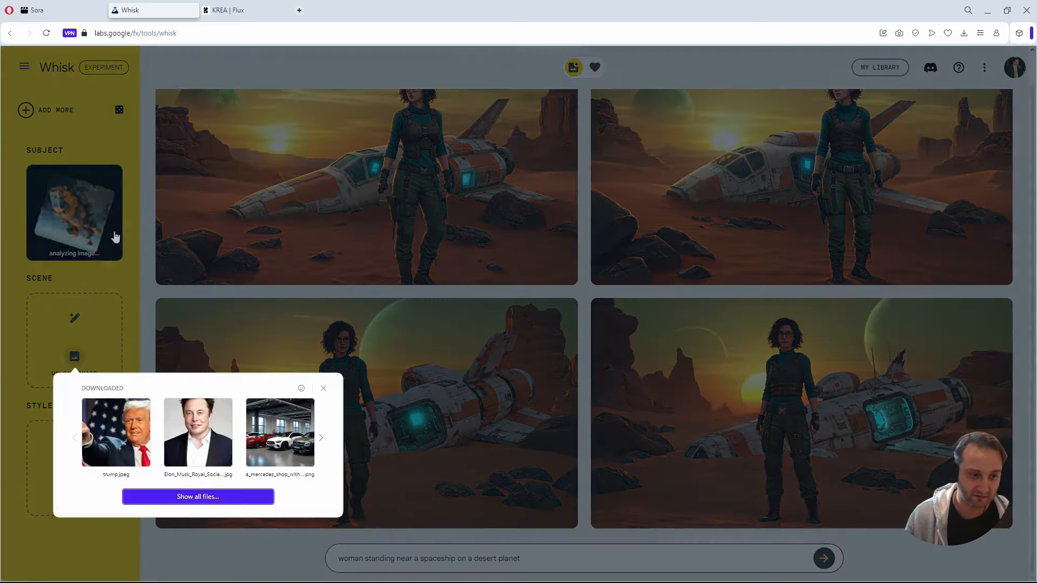
click(191, 499)
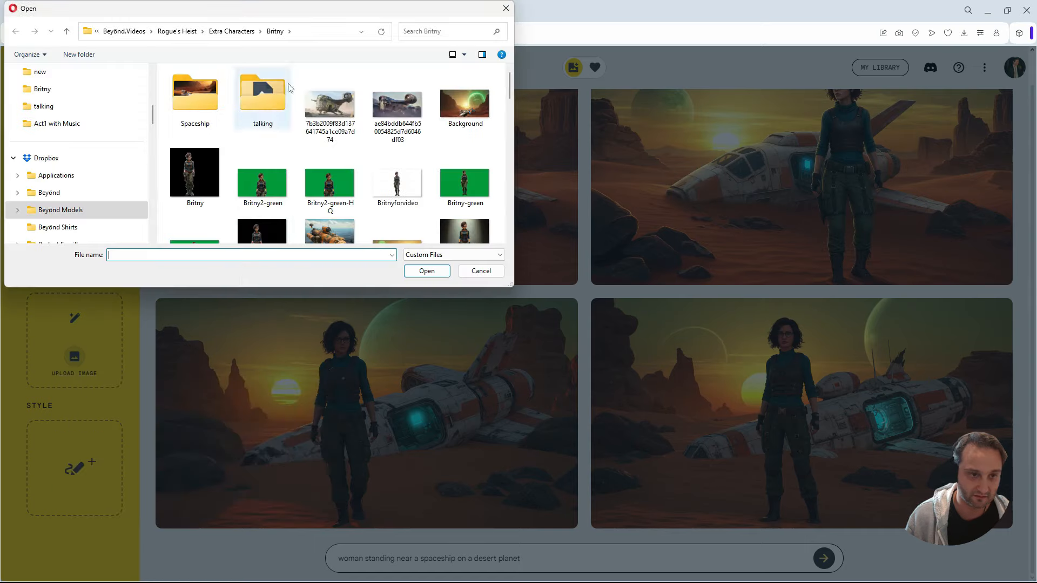
scroll(375, 168, down, 5)
click(199, 105)
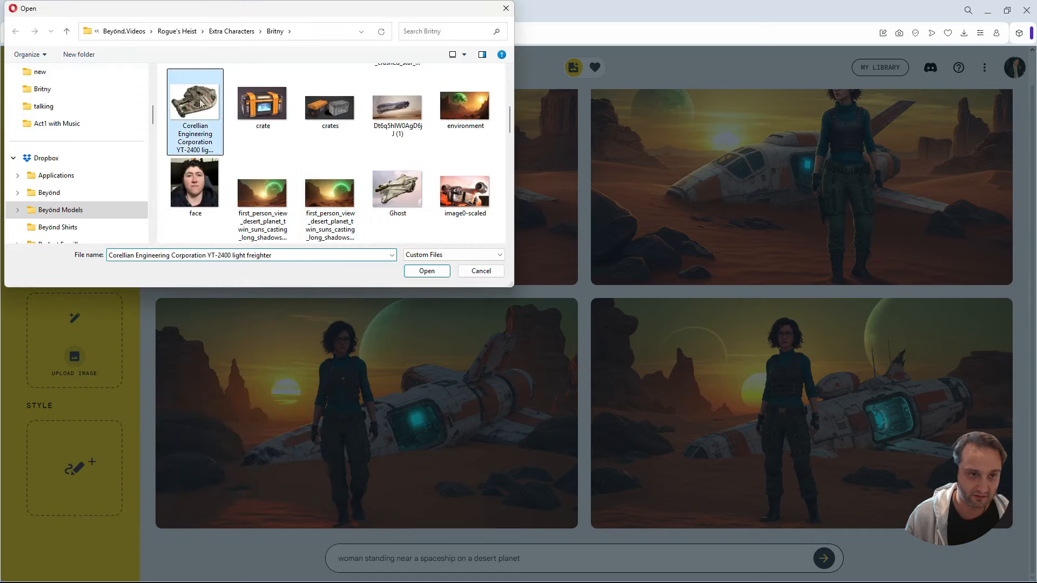
click(427, 270)
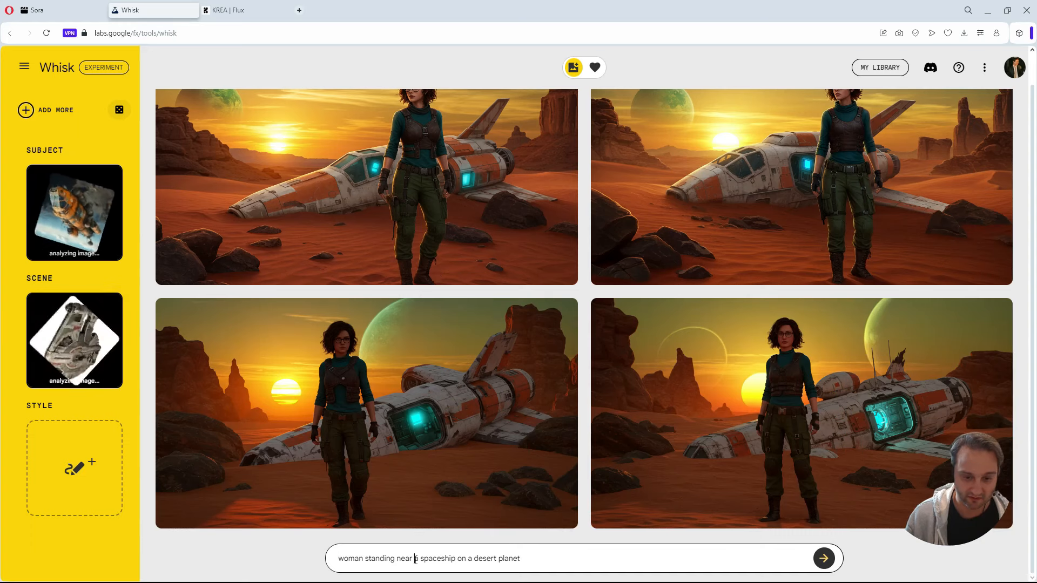
drag(415, 558, 339, 559)
key(BackSpace)
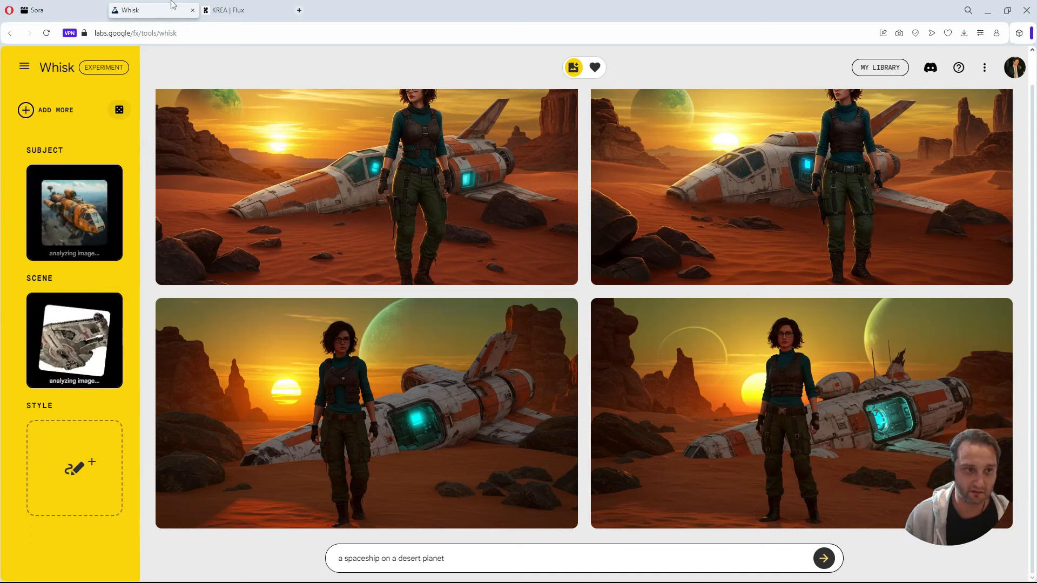
Switch to KREA Flux, add the downloaded Elon Musk photo as a second reference, adjust both reference strengths and generate a batch.
click(255, 17)
click(646, 550)
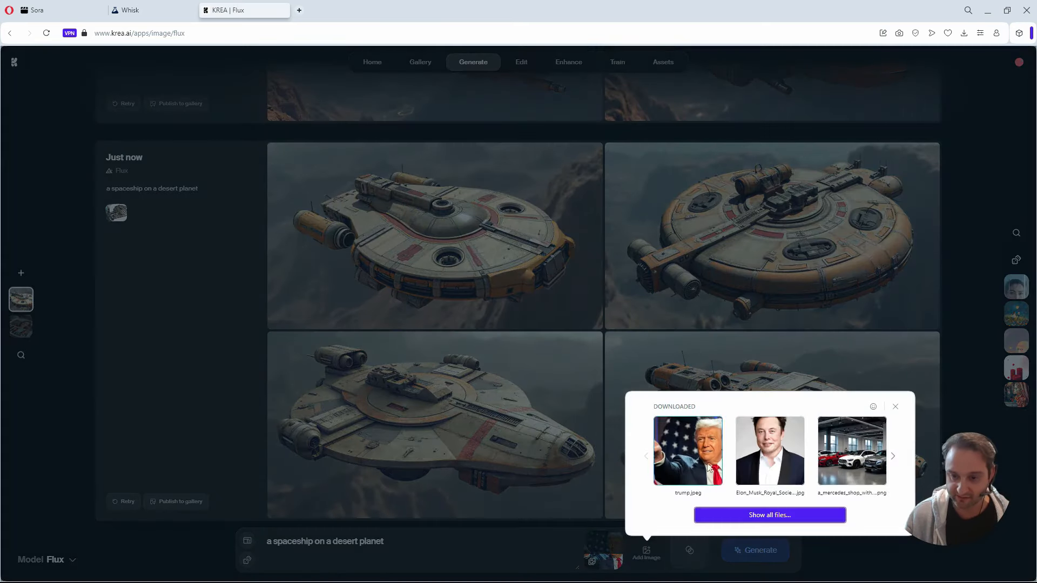
click(790, 443)
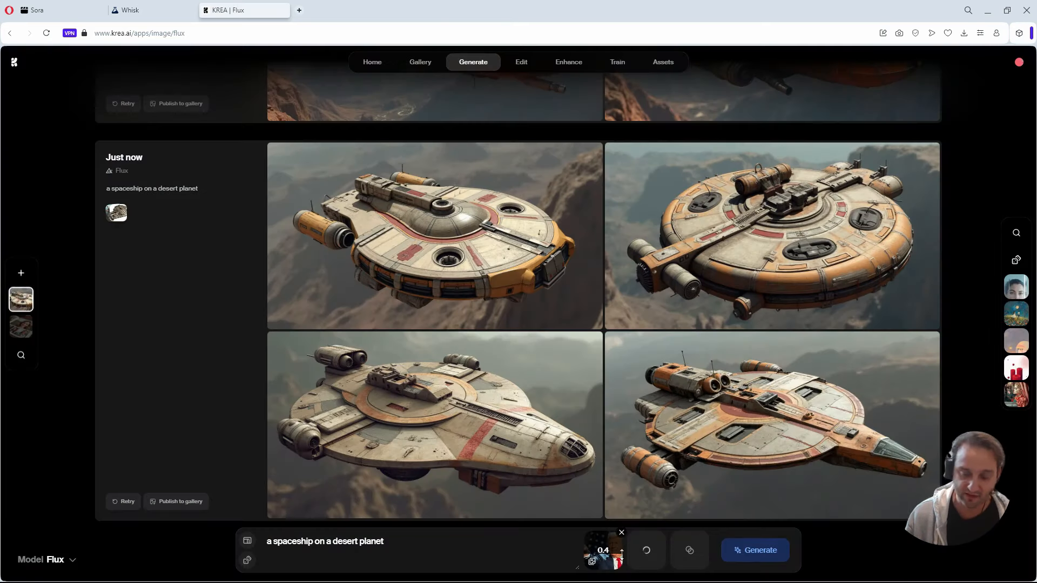
drag(614, 558, 612, 545)
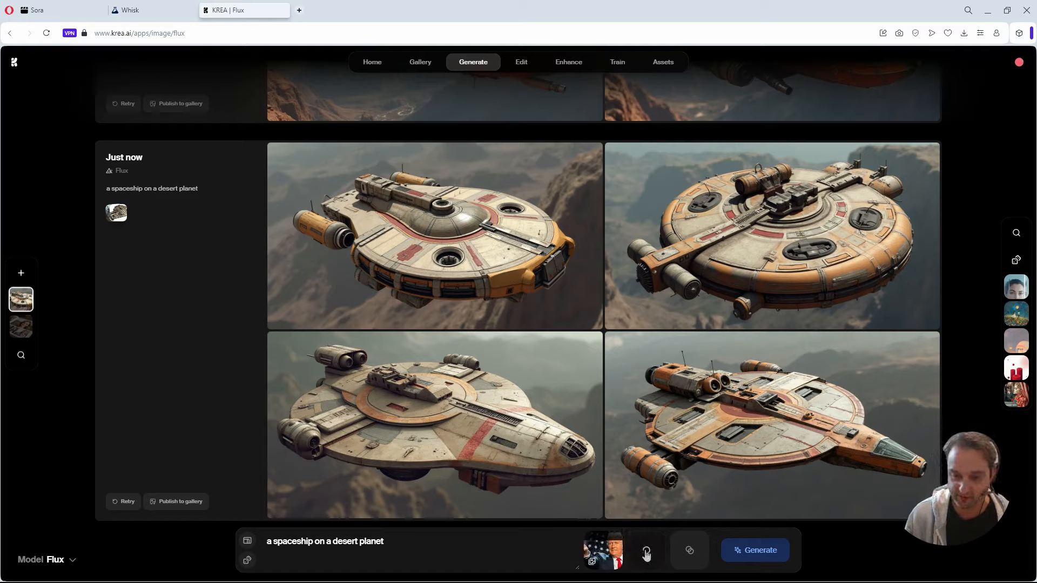
drag(652, 556, 652, 540)
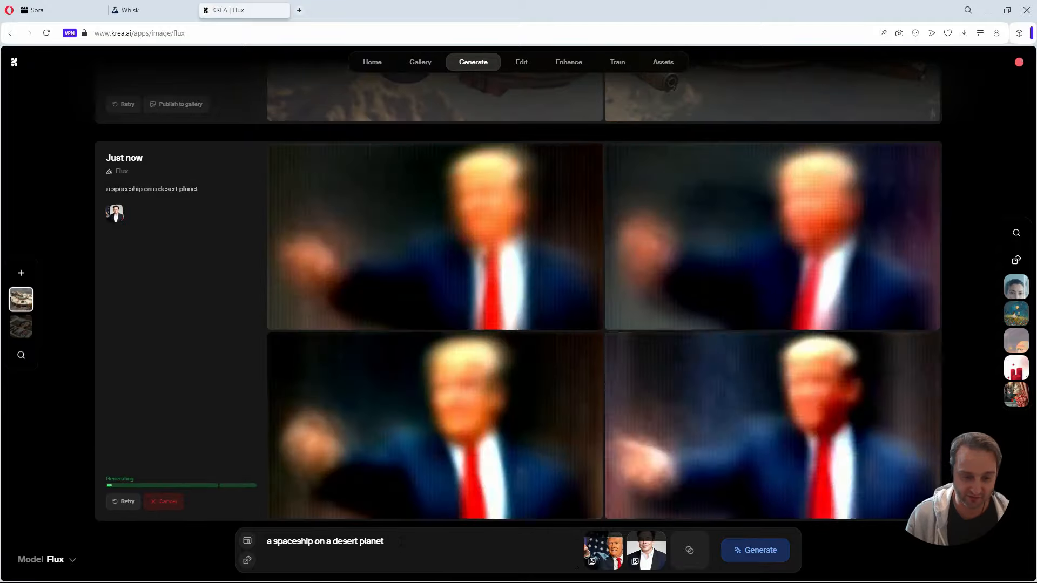
Replace the prompt with "a man" and generate another batch from the Trump and Elon Musk references.
drag(400, 542, 272, 541)
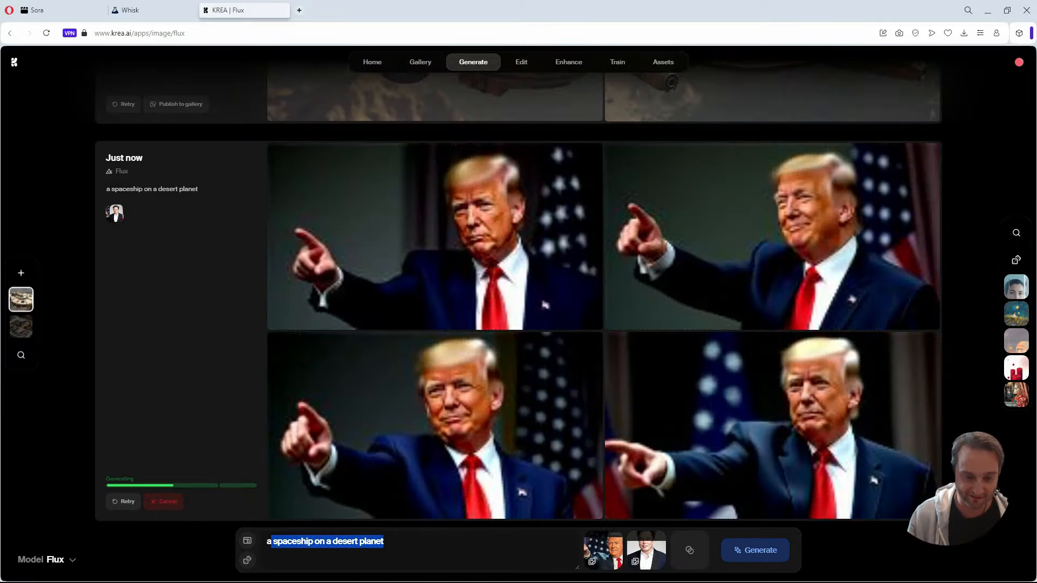
key(BackSpace)
key(BackSpace)
key(BackSpace)
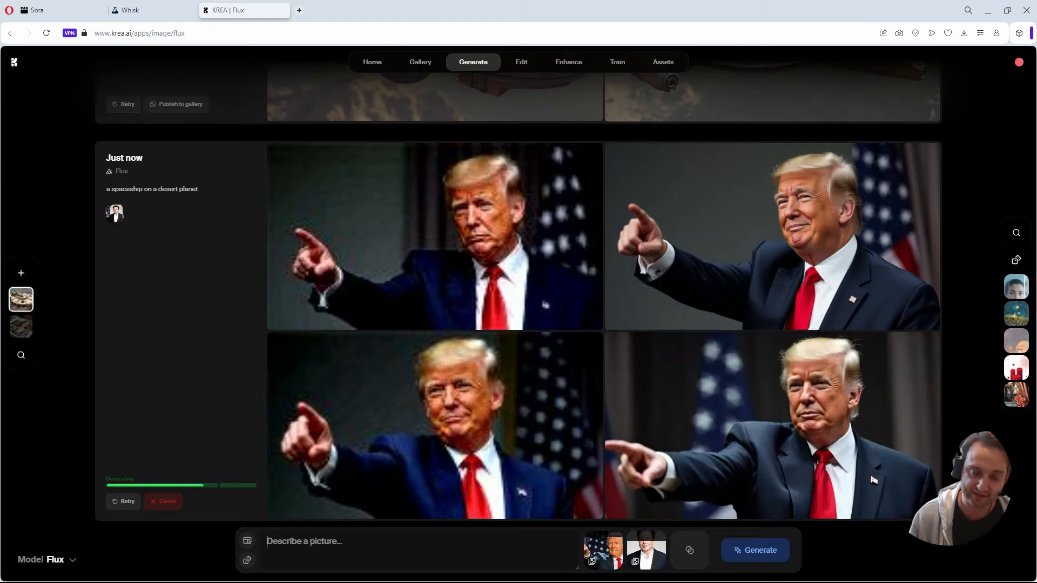
text(a man)
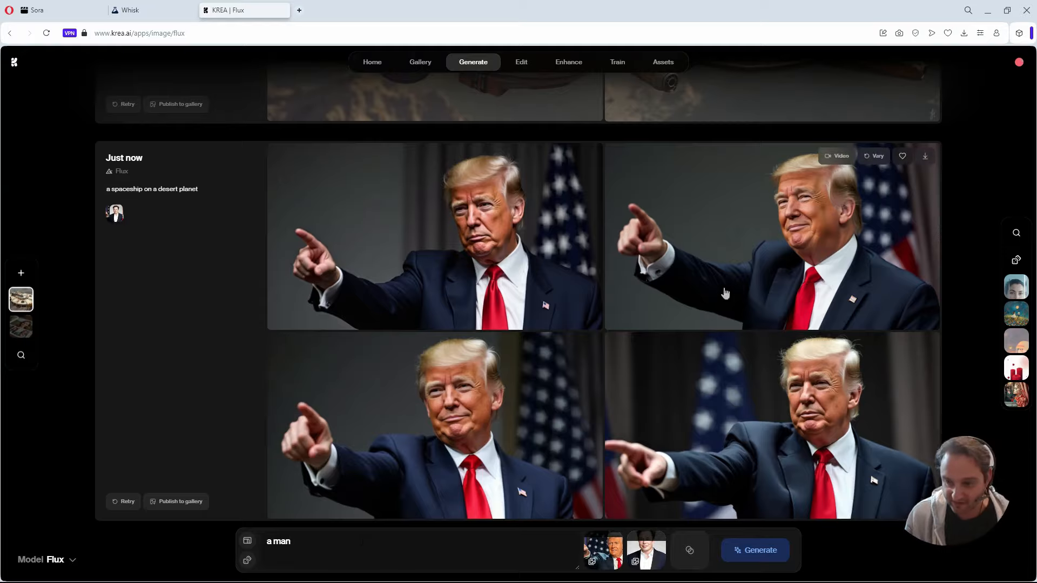
Adjust the strength balance between the Trump and Elon Musk references and generate another batch of "a man".
mouse_move(608, 540)
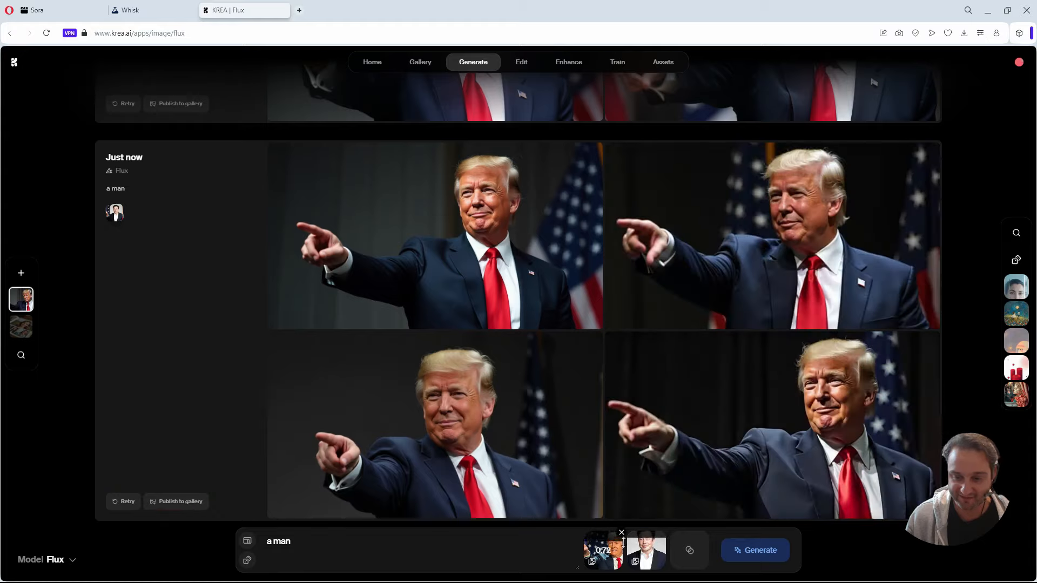
click(748, 556)
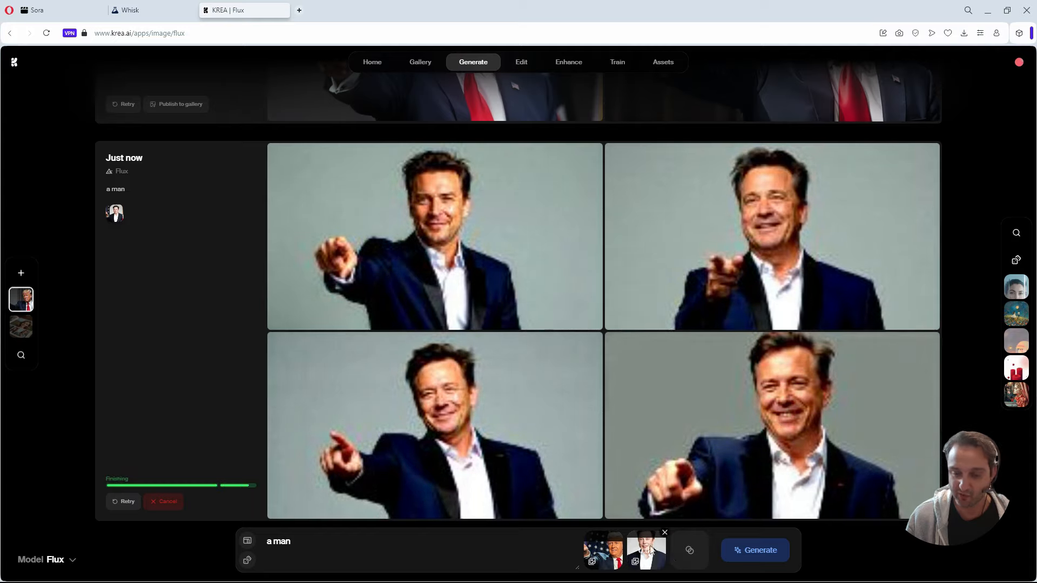
mouse_move(663, 552)
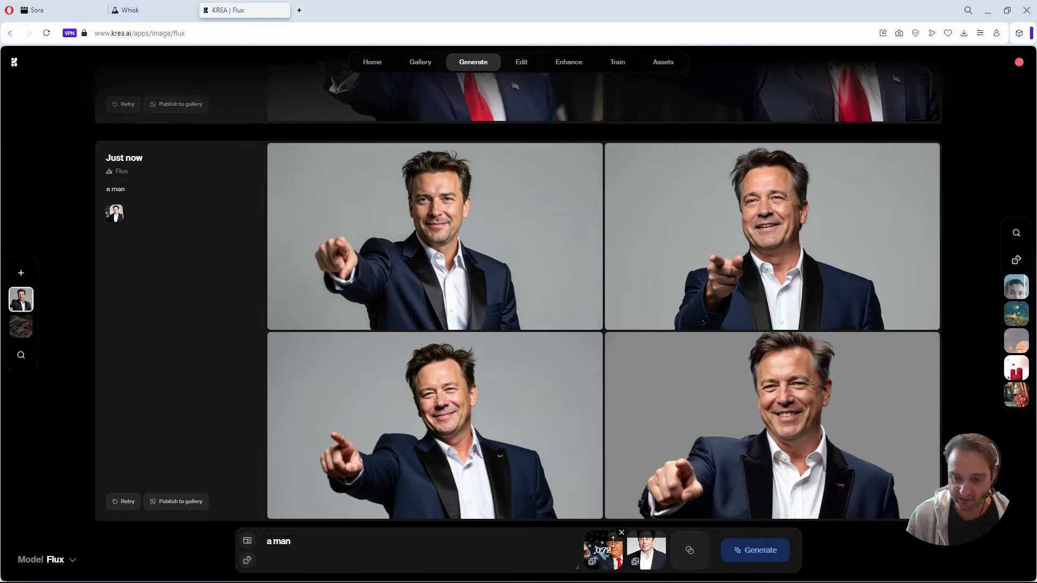
Adjust the Trump reference's strength, change the prompt to "a young adult age 30" and generate a batch to compare with the previous one.
drag(613, 540, 610, 540)
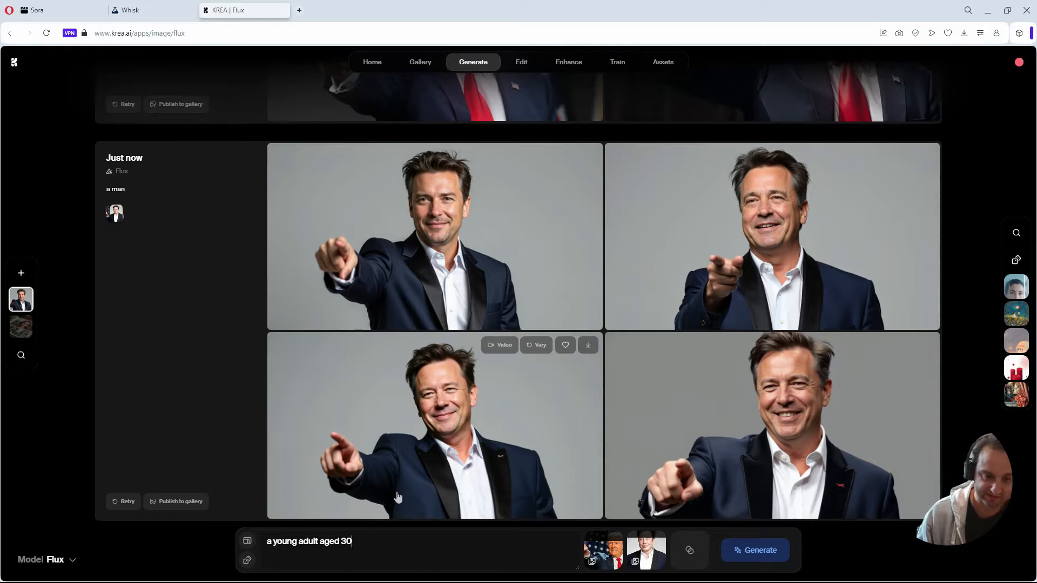
key(BackSpace)
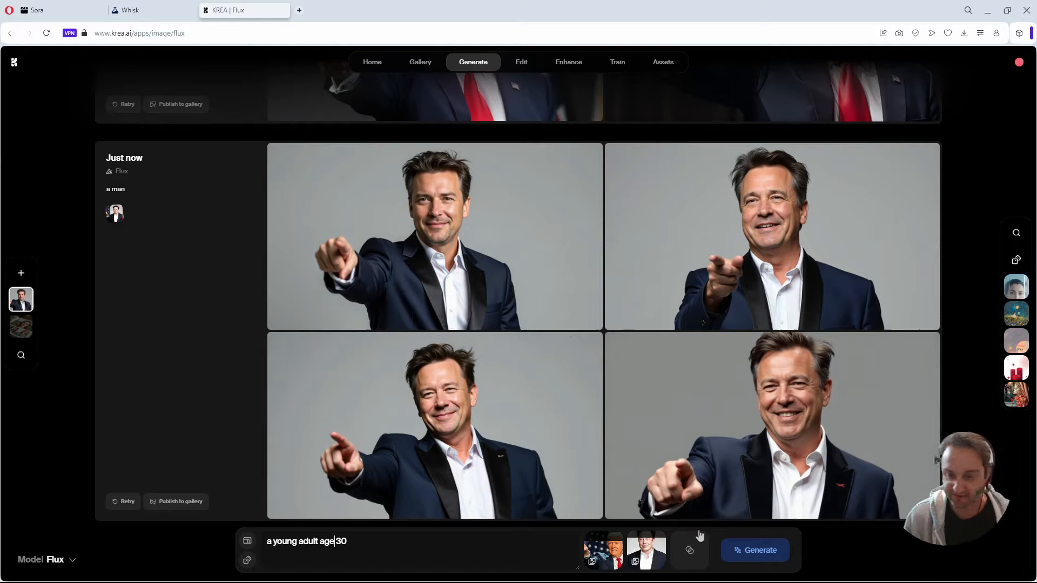
click(769, 550)
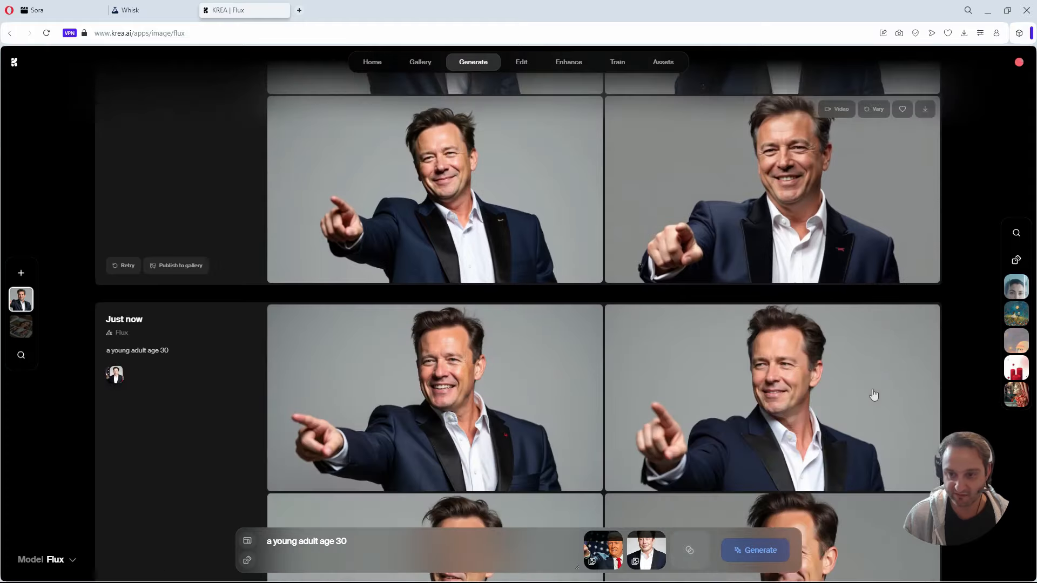
scroll(874, 395, down, 7)
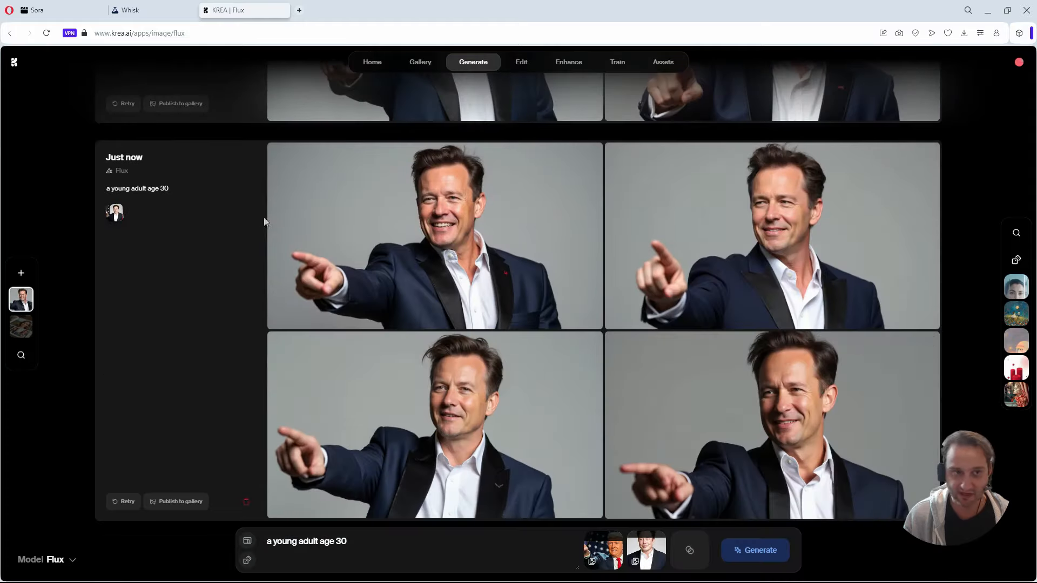
Switch to Whisk, replace the desert-planet spaceship prompt with "a man" and generate images from the two spaceship references.
click(130, 9)
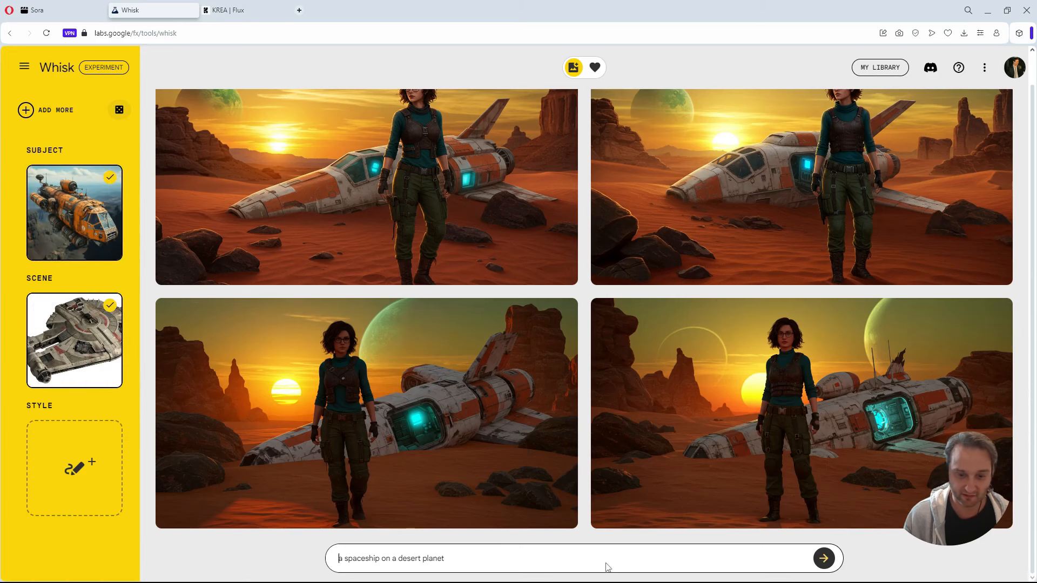
drag(462, 562, 248, 546)
text(am an)
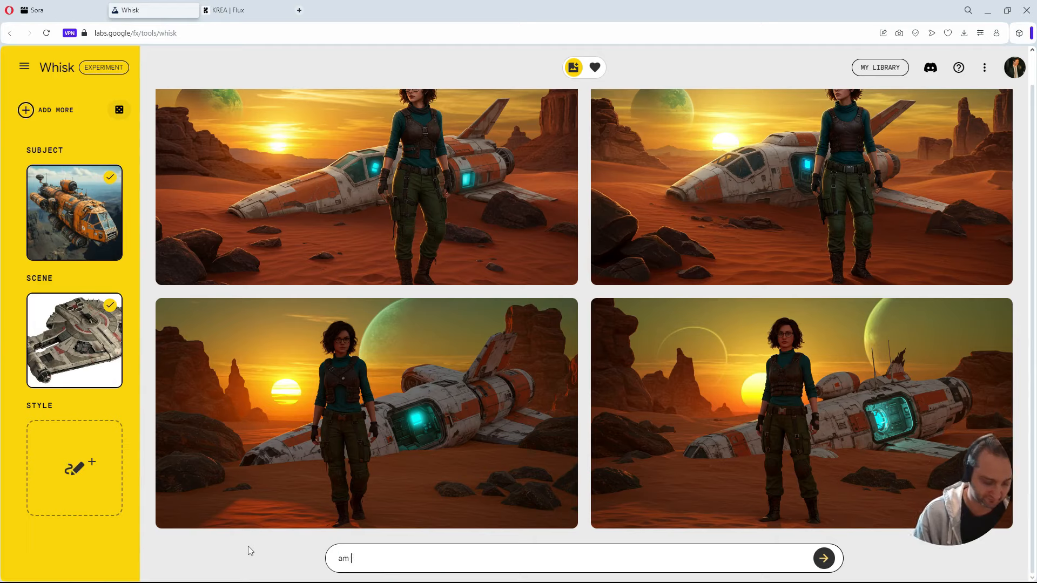
key(BackSpace)
key(BackSpace)
key(BackSpace)
key(BackSpace)
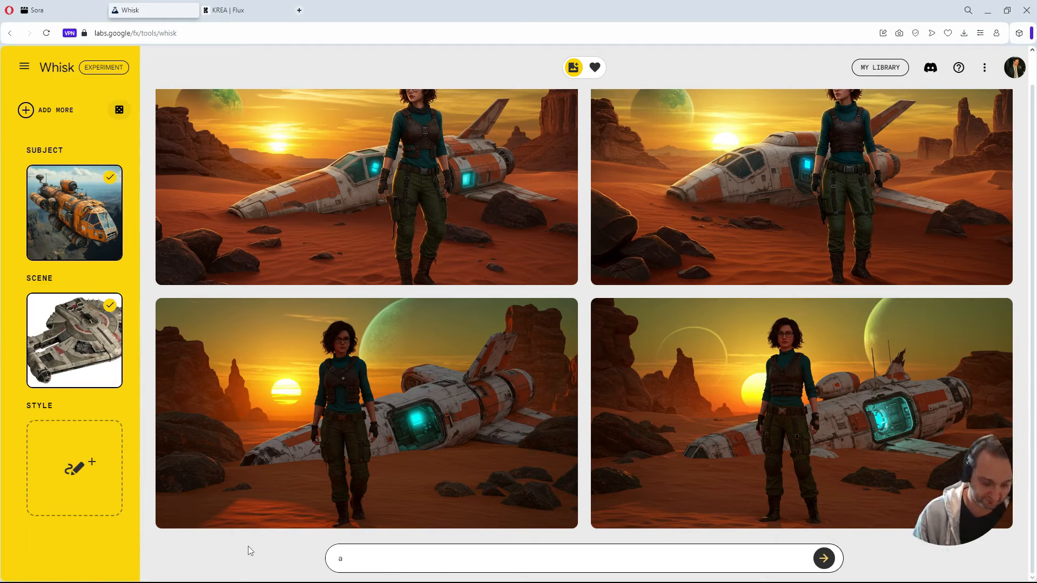
text(man)
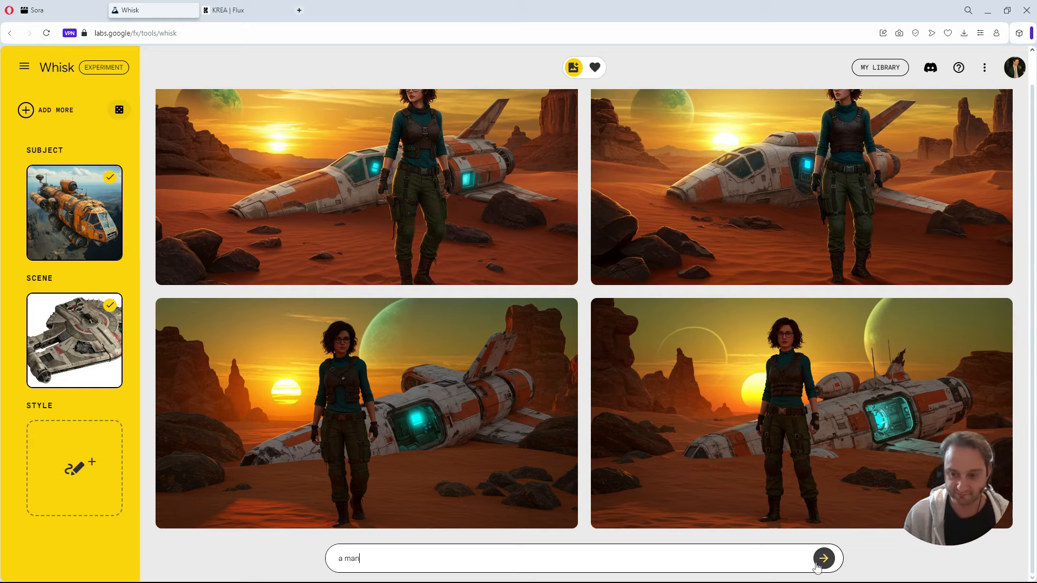
click(823, 558)
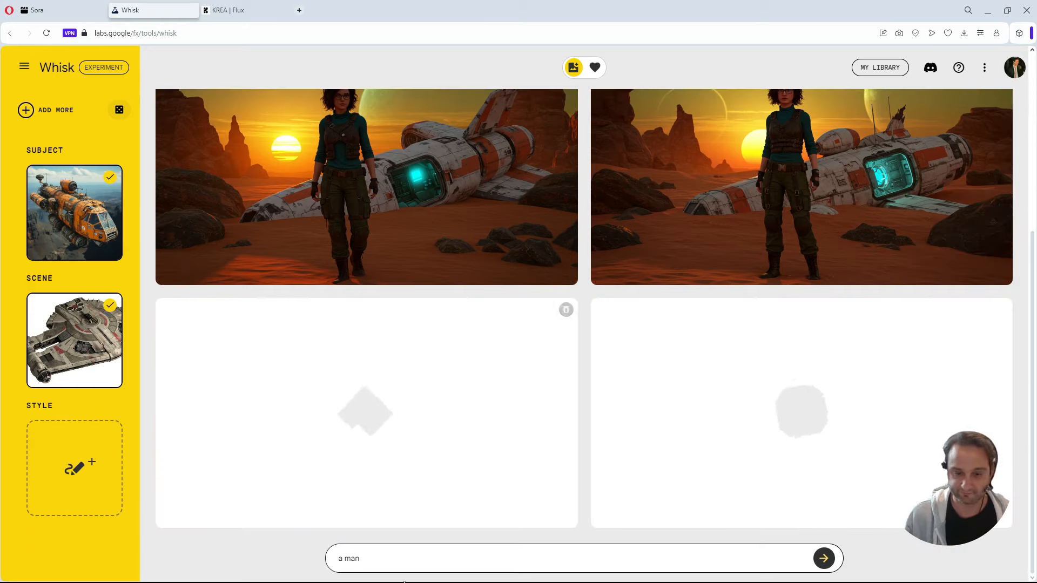
Replace the prompt with "a spaceship" and generate another pair of images from the same subject and scene references.
key(ctrl+a)
text(a sp)
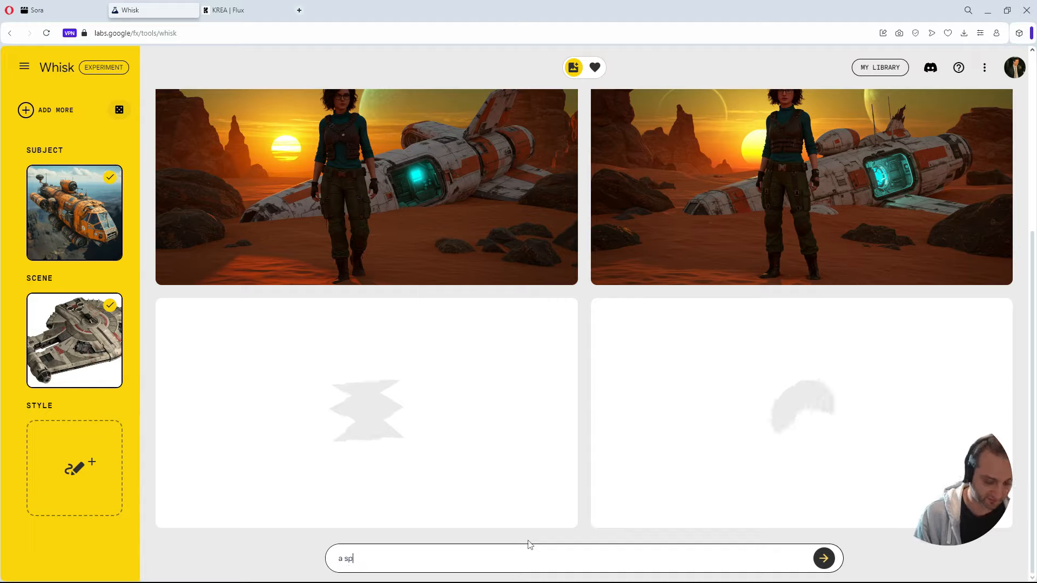
text(aceship)
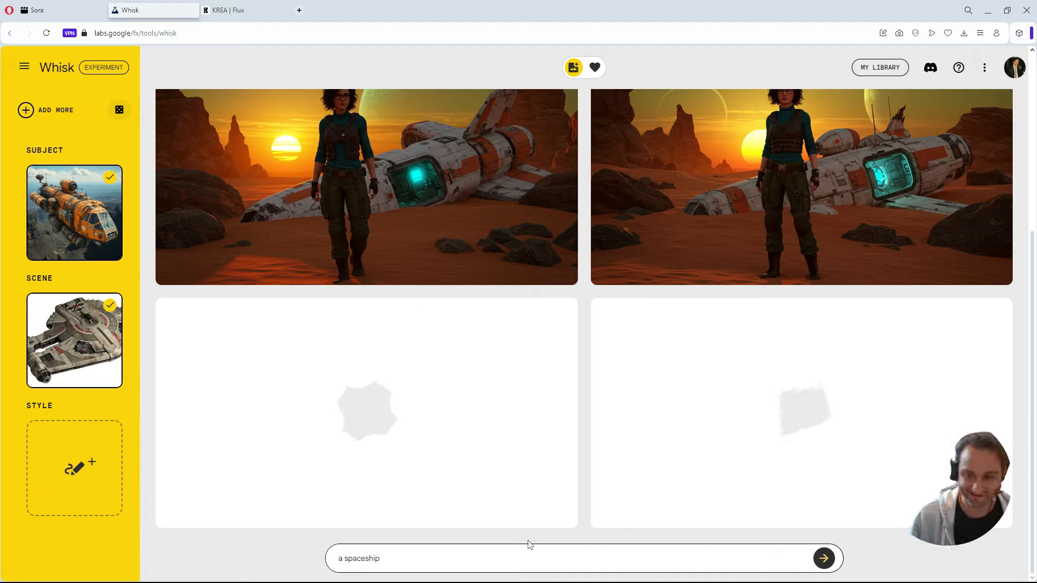
click(822, 558)
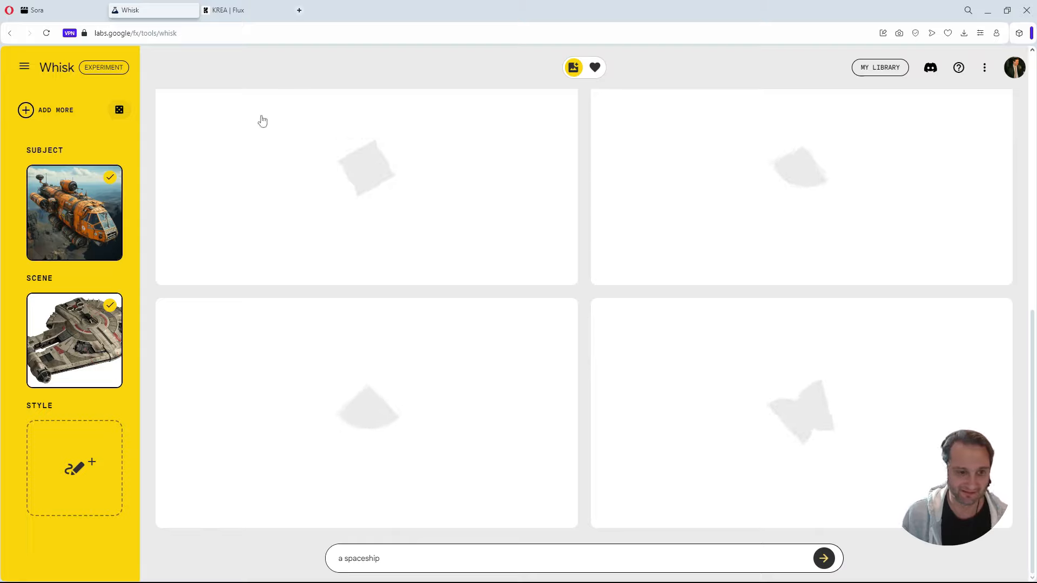
Switch to KREA Flux, remove the Trump reference and add the Britny image as the second reference beside Elon Musk.
click(241, 5)
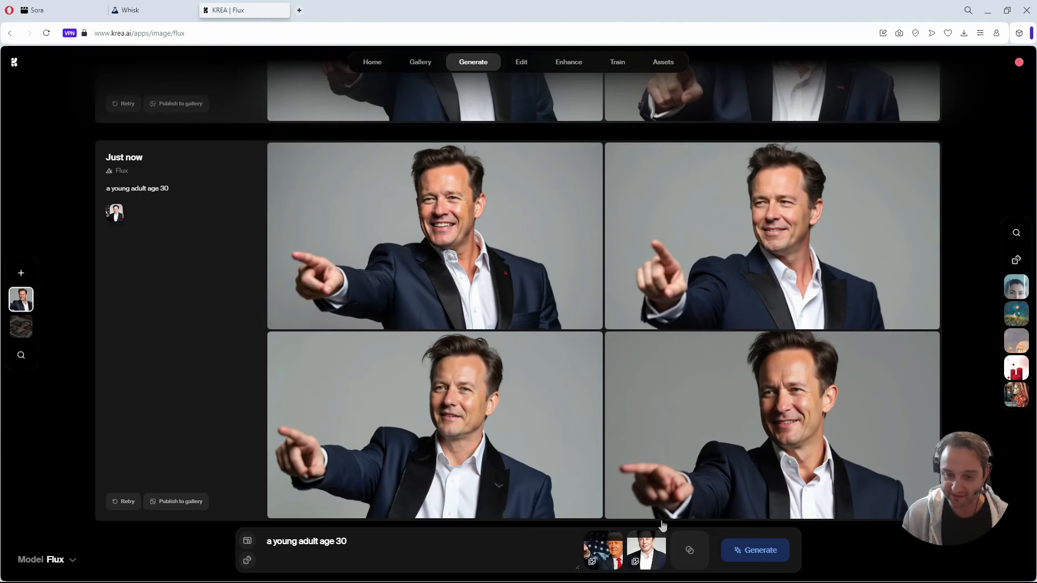
mouse_move(651, 550)
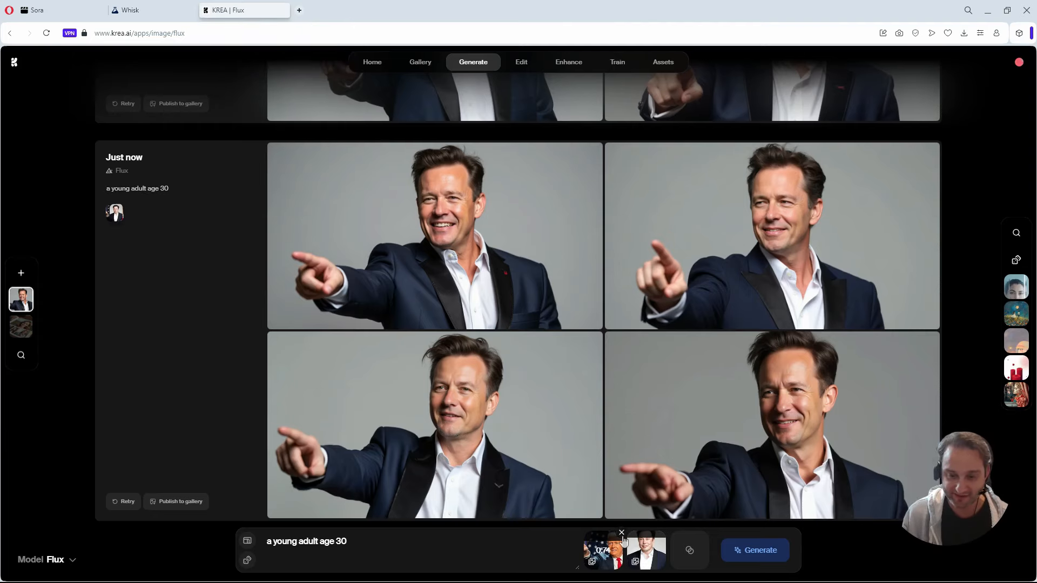
click(621, 533)
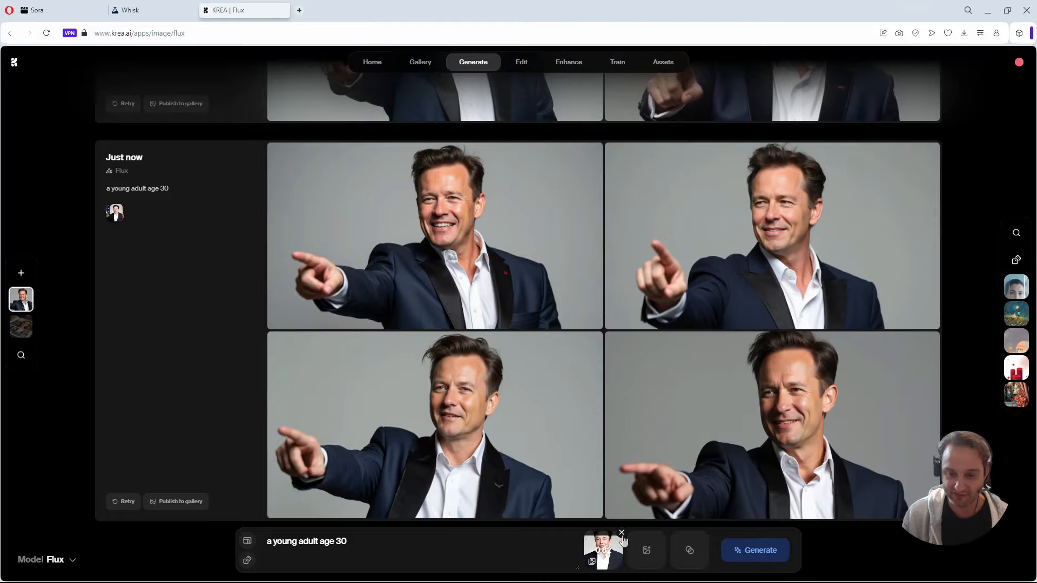
click(647, 551)
click(728, 511)
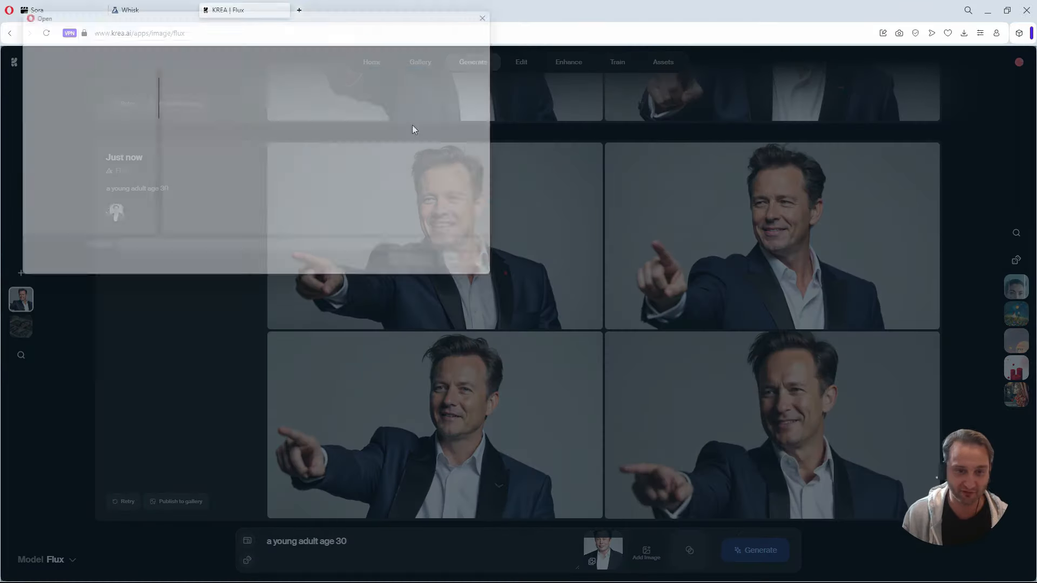
click(195, 182)
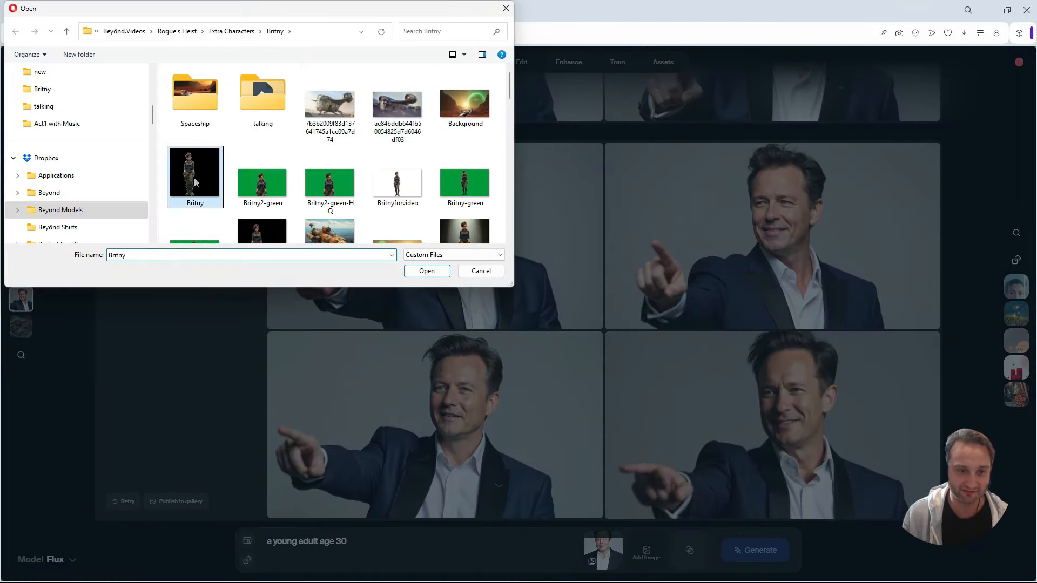
click(426, 270)
Replace the prompt with "a person", set the Britny reference's strength to 0.82 and generate a batch.
drag(348, 542, 231, 545)
text(a person)
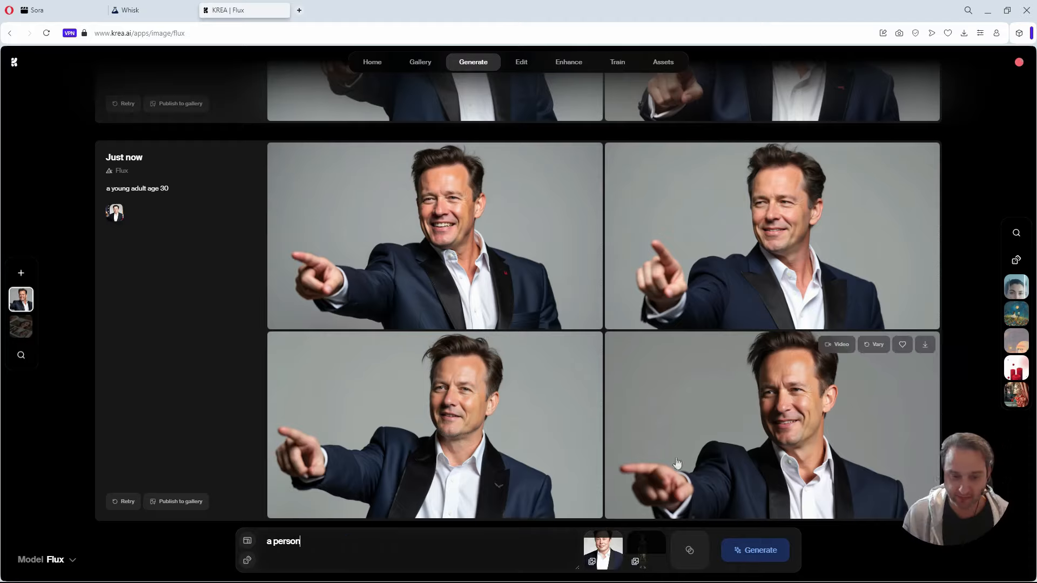
drag(648, 554, 646, 540)
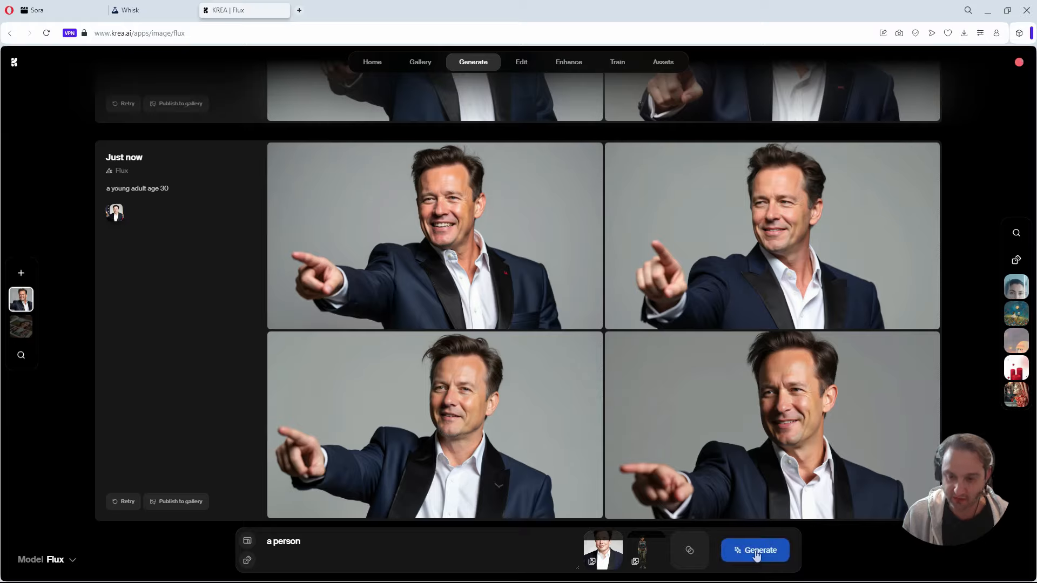
click(756, 552)
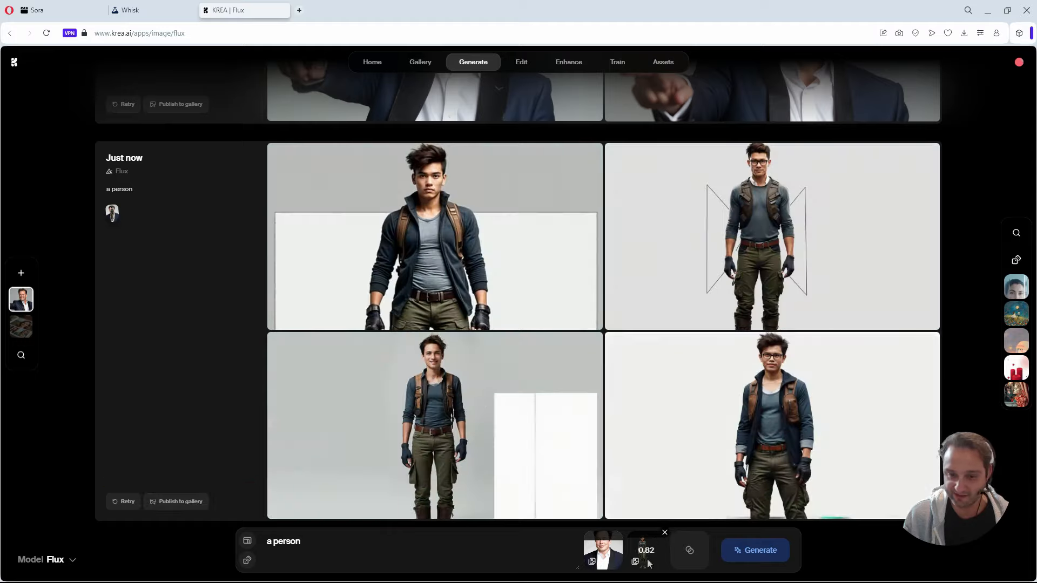
Set the Britny reference's strength to 0.71, generate another batch of "a person" and compare it with the previous batch.
mouse_move(651, 560)
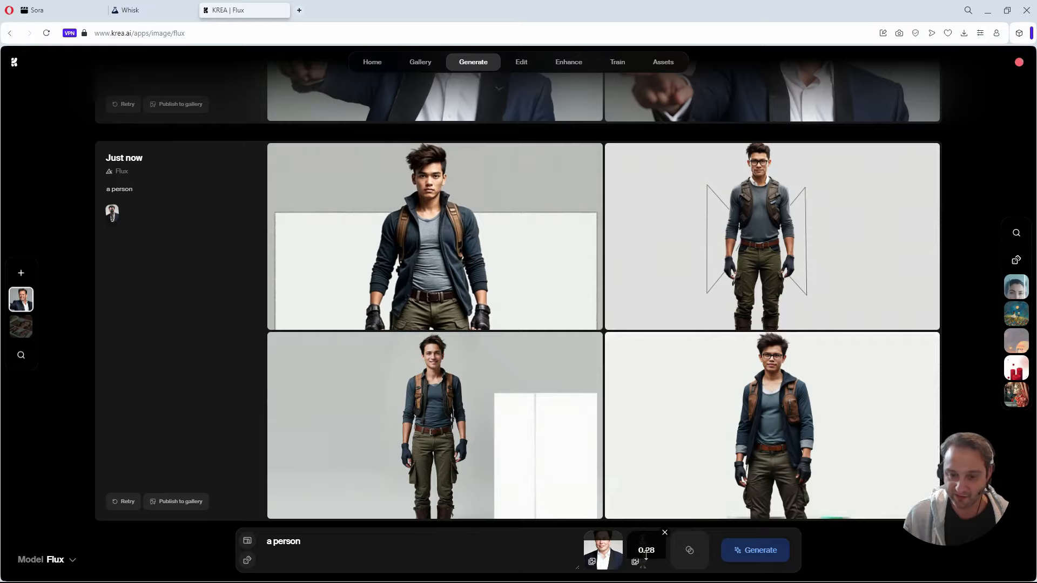
drag(646, 555, 646, 540)
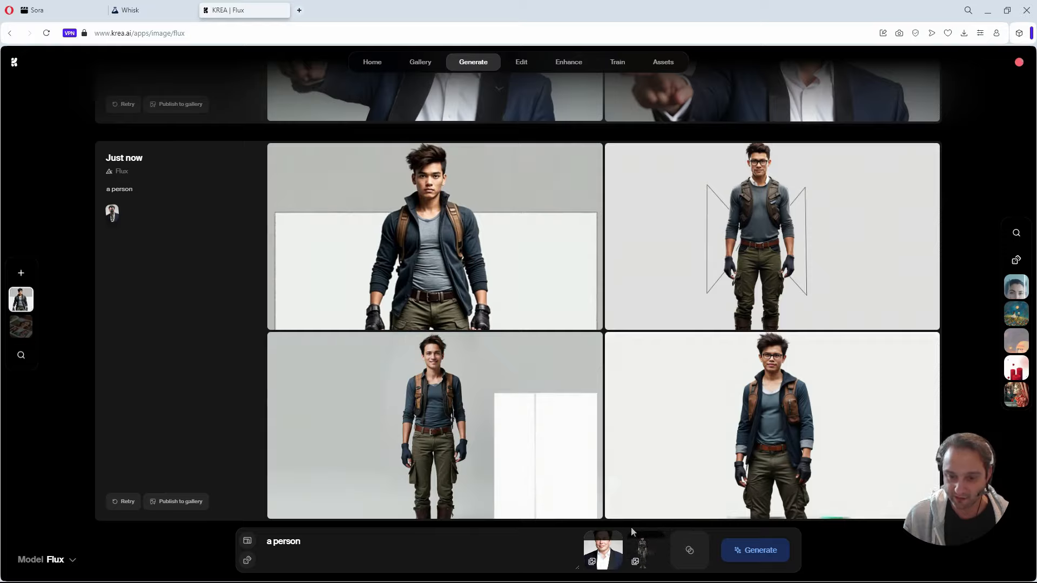
mouse_move(639, 564)
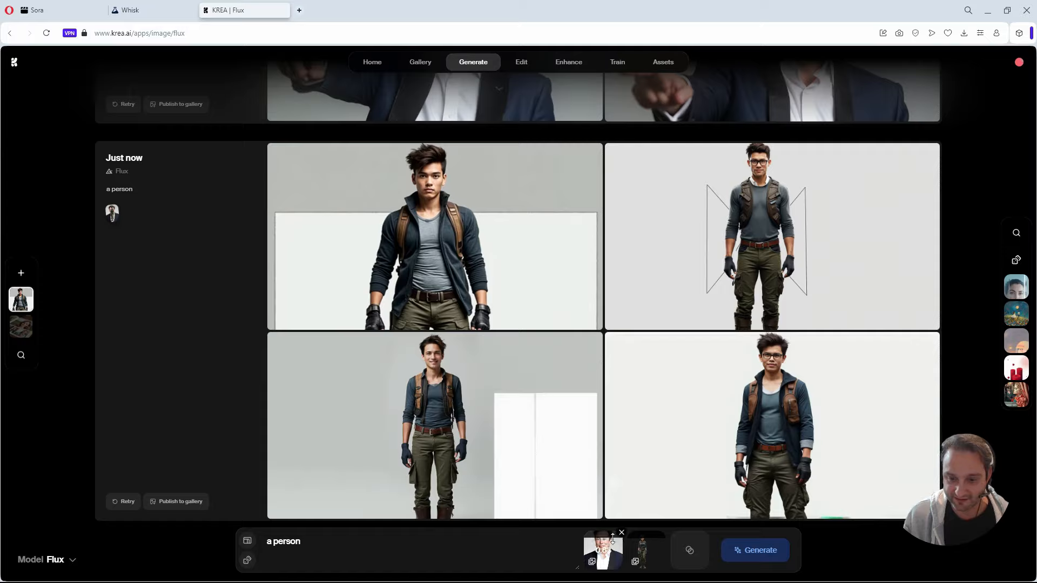
mouse_move(653, 543)
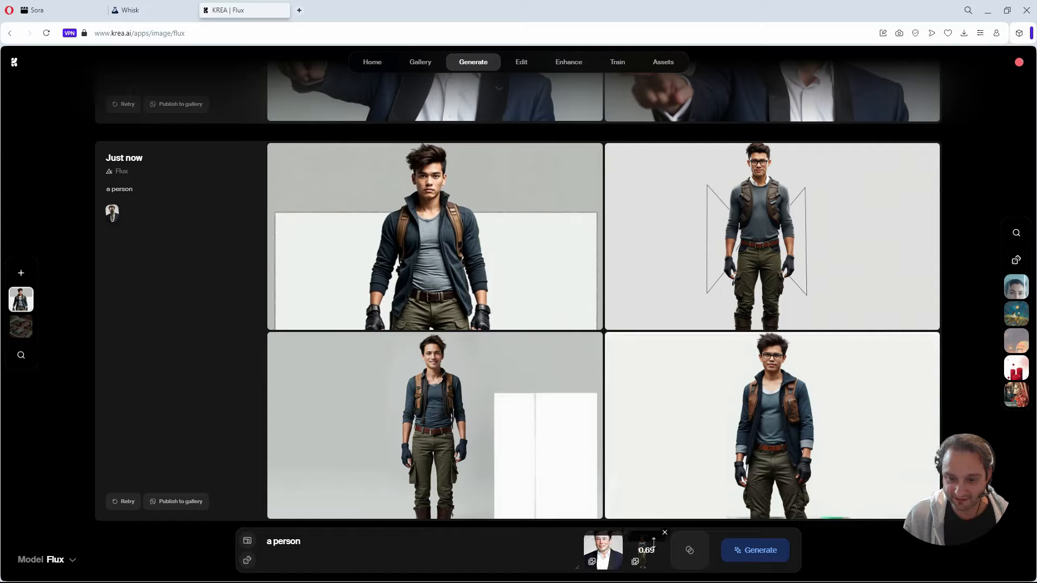
click(744, 556)
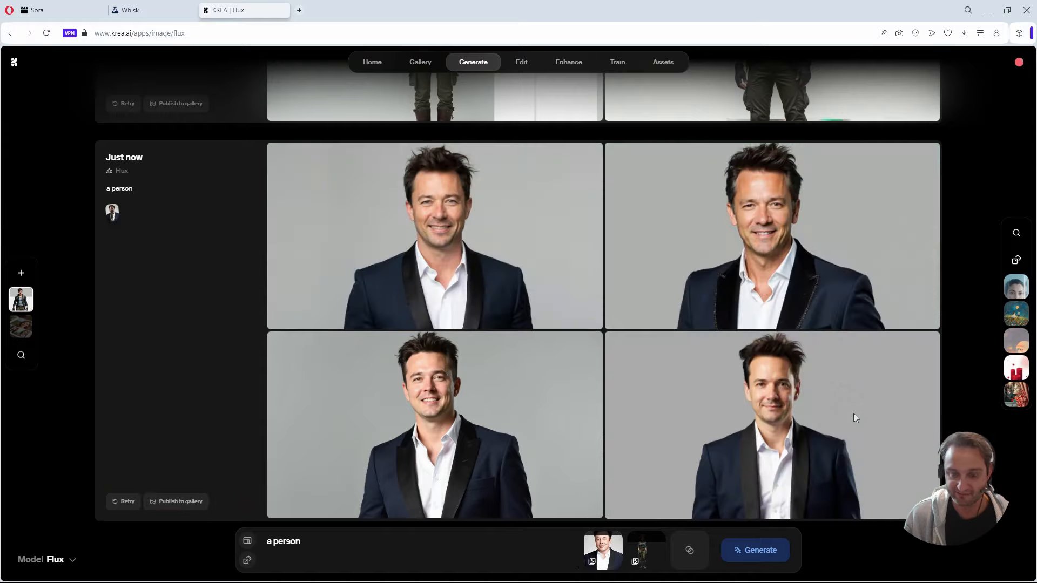
mouse_move(853, 413)
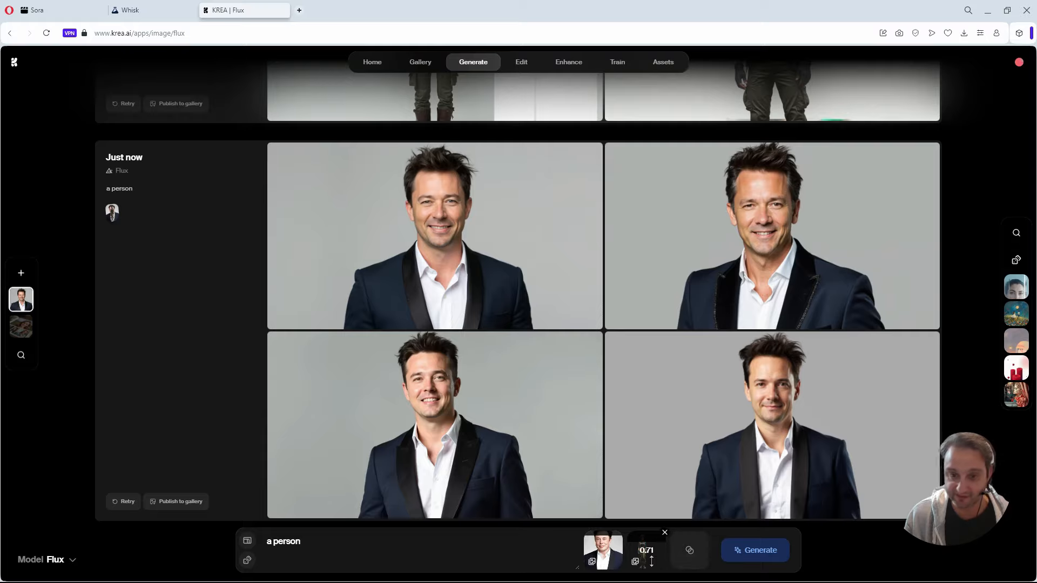
scroll(648, 448, up, 3)
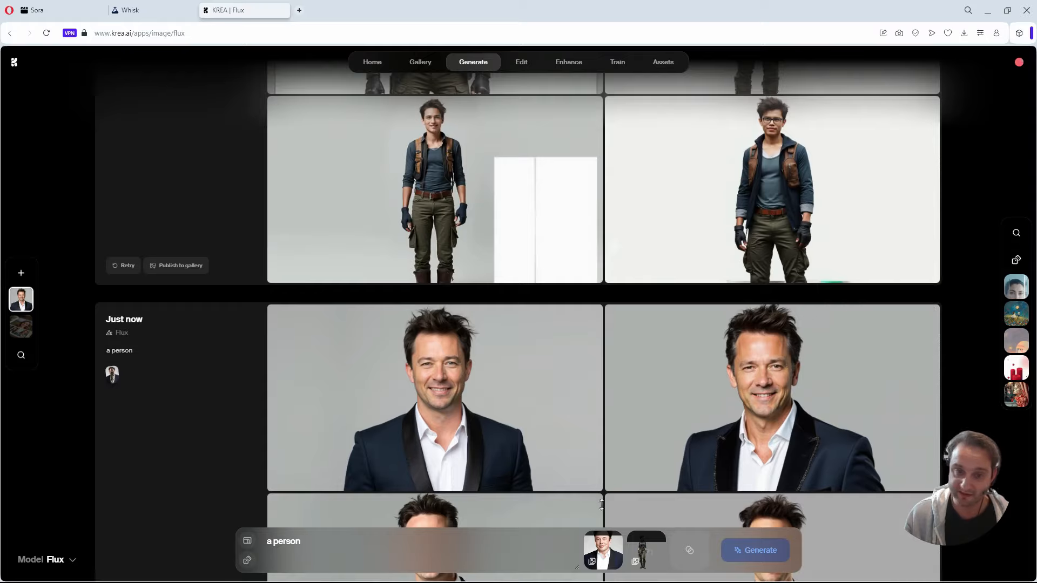
scroll(513, 384, up, 5)
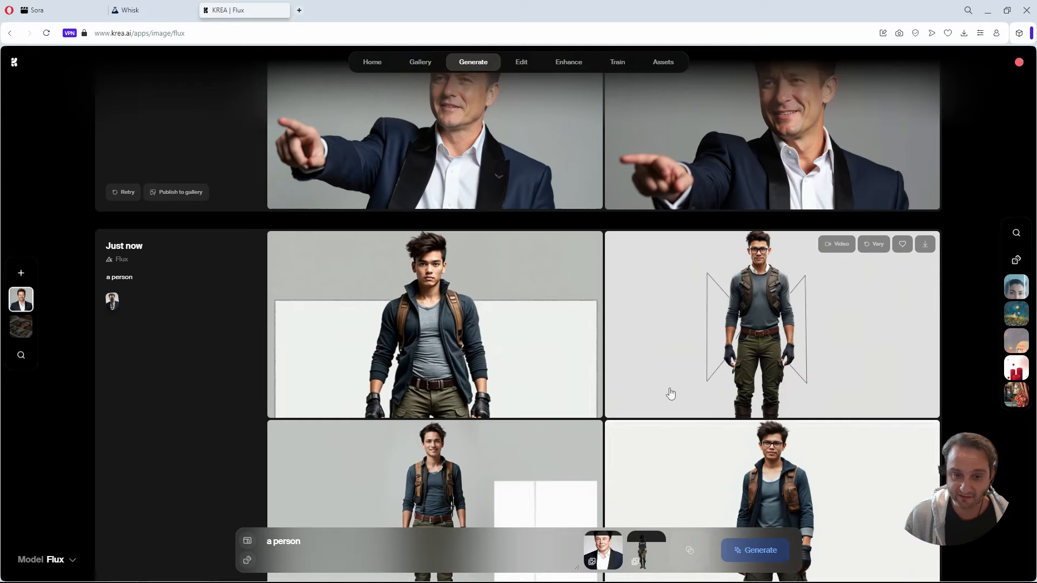
scroll(671, 393, down, 8)
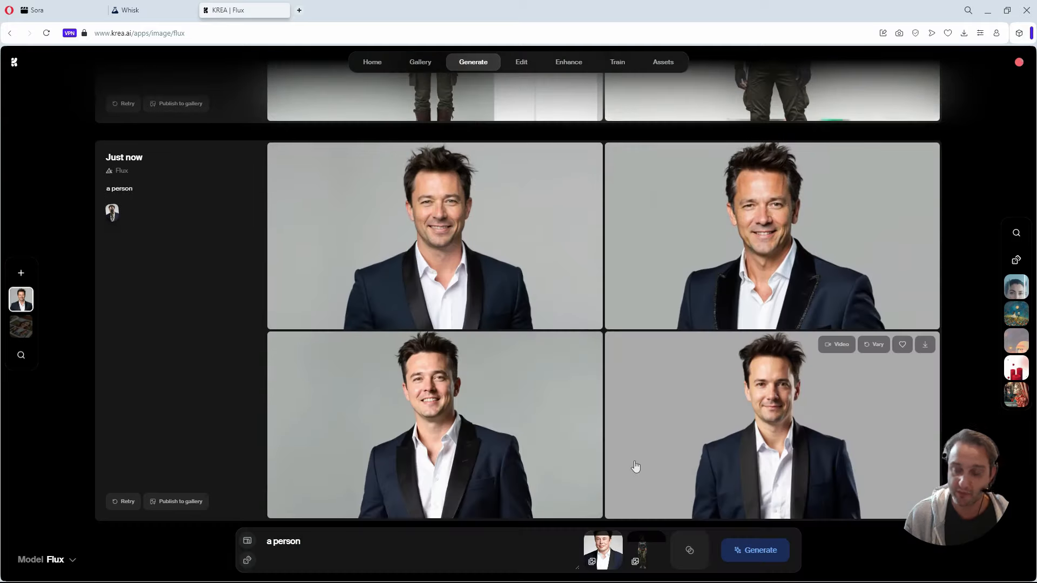
Add the caricature portrait style, generate a batch of "a person" with it and compare the results with the unstyled batch.
click(689, 552)
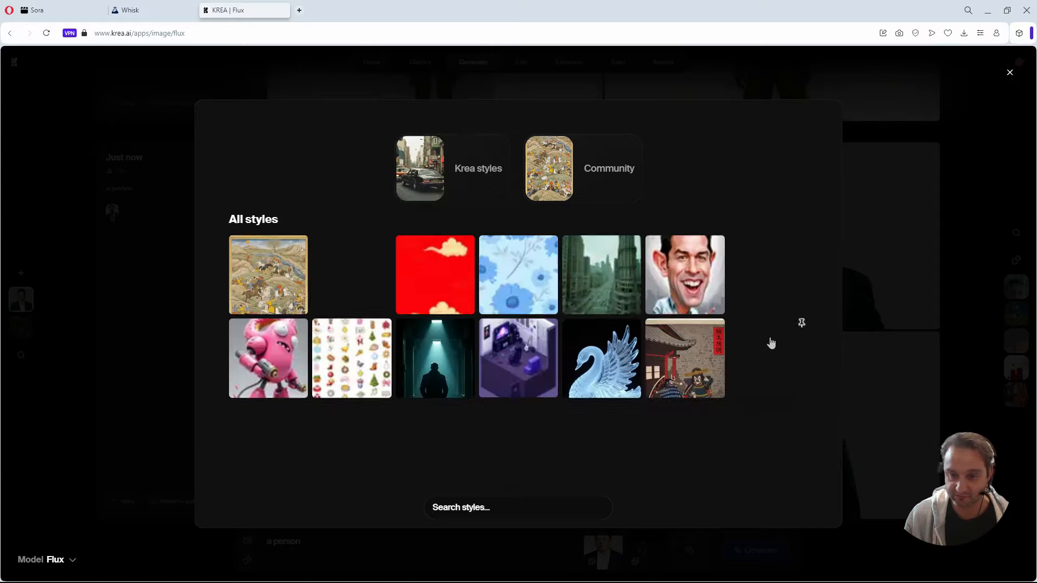
click(701, 277)
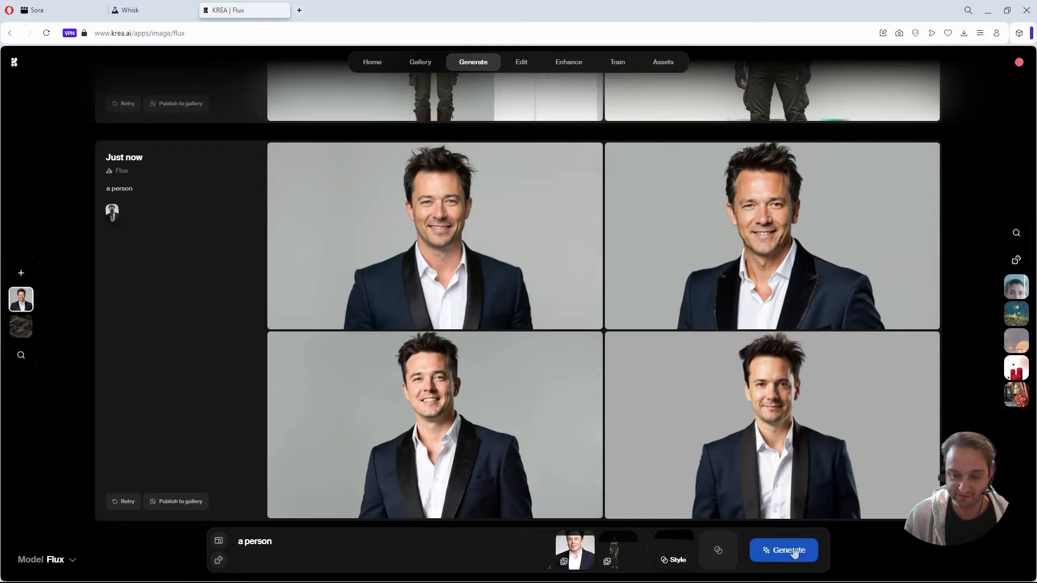
click(155, 9)
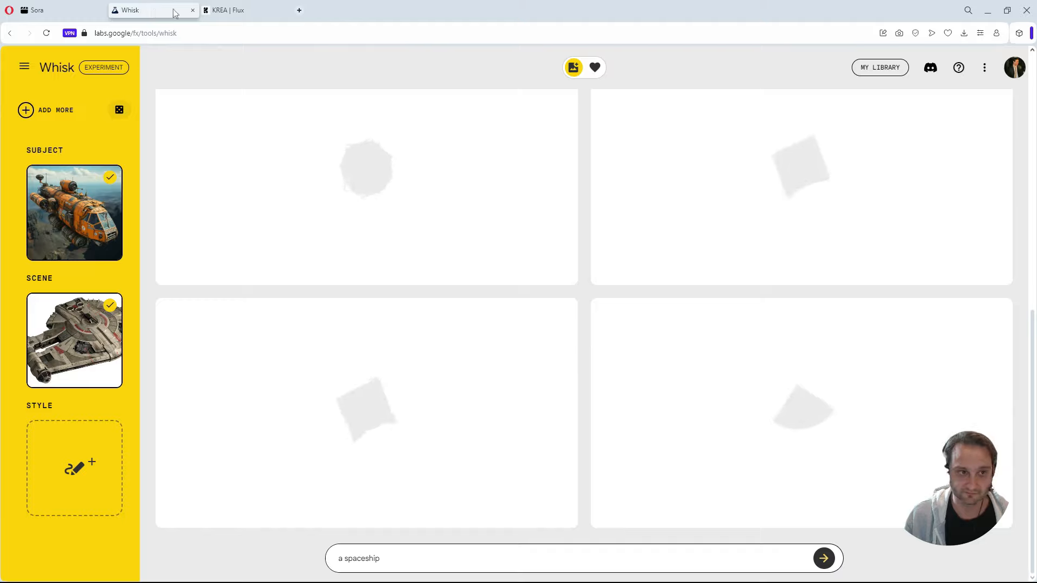
click(264, 16)
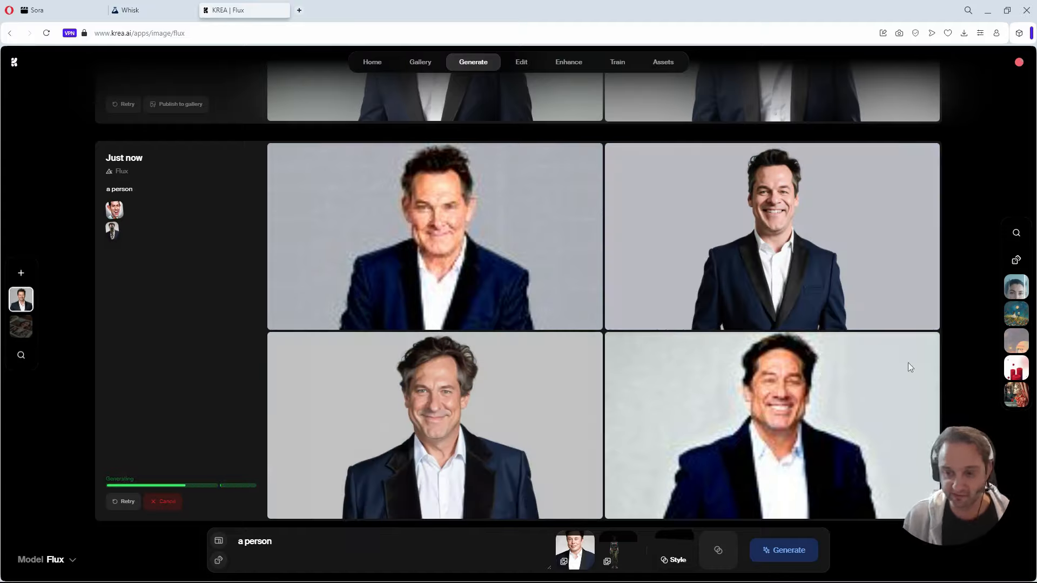
scroll(627, 367, up, 4)
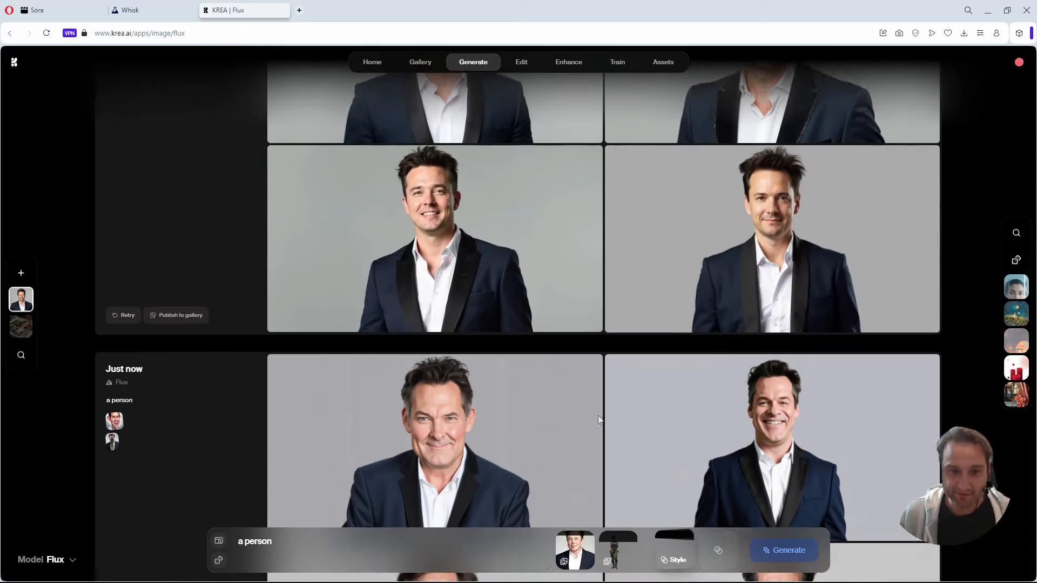
scroll(471, 270, down, 3)
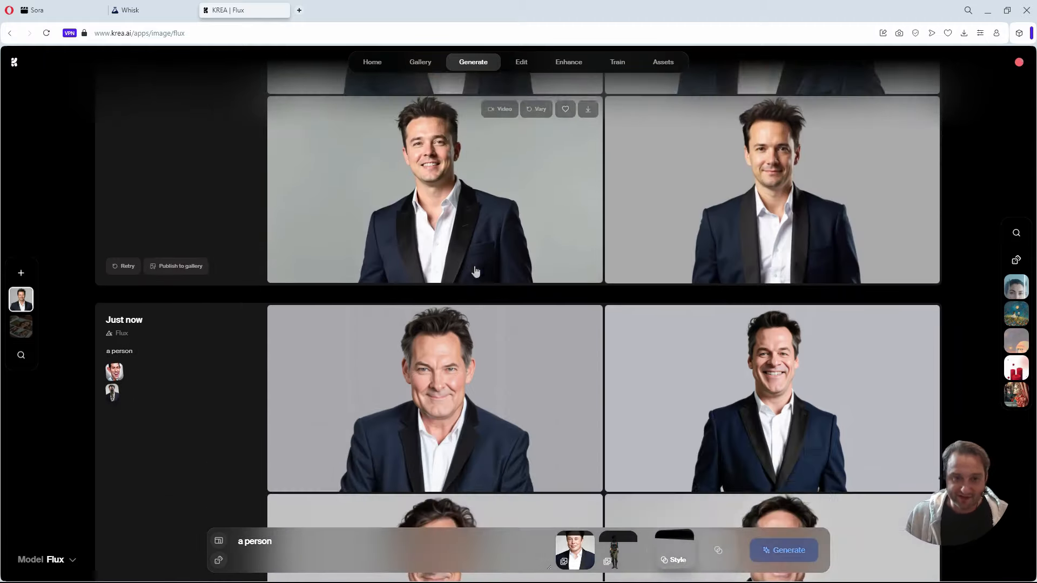
scroll(468, 318, down, 1)
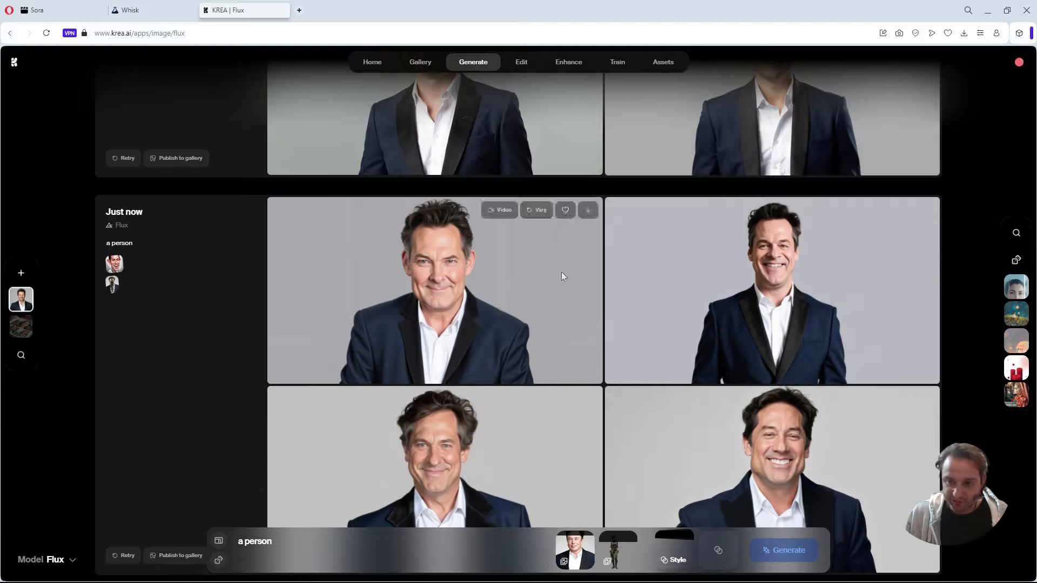
scroll(742, 436, down, 1)
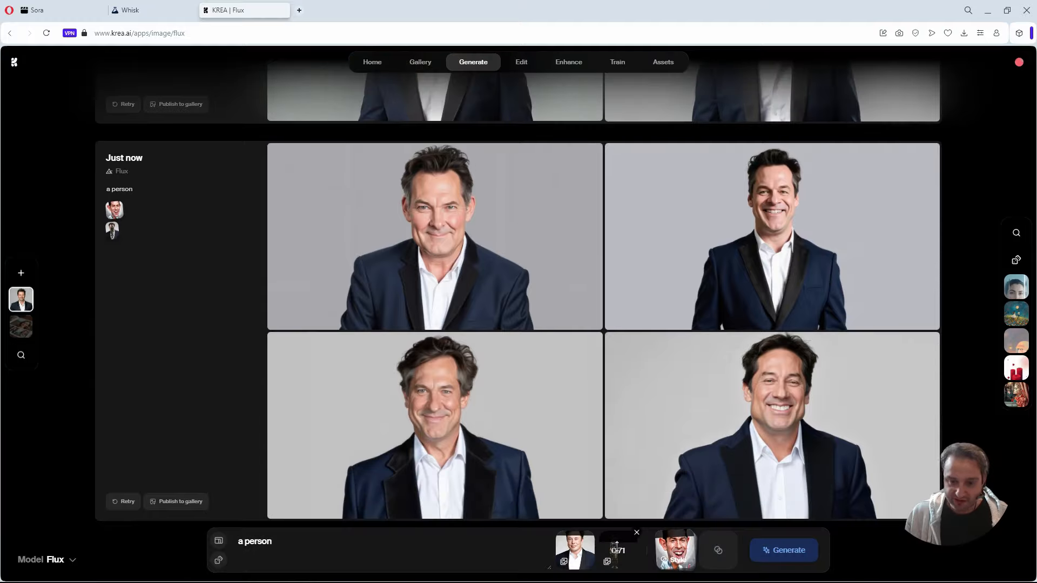
Adjust the Britny reference's strength, generate another caricature-styled batch and inspect the result with glasses at full size.
drag(615, 544, 583, 540)
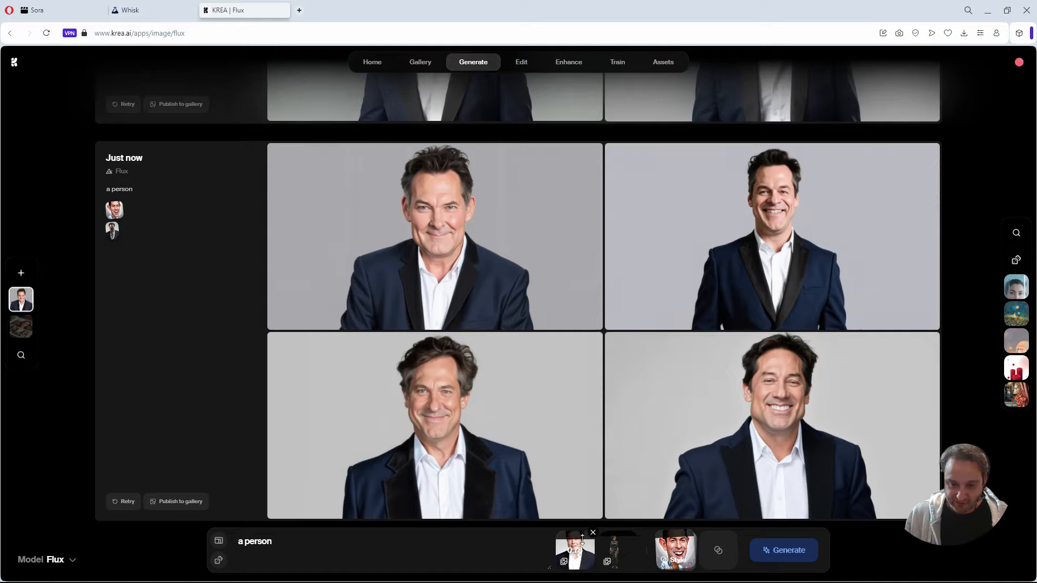
click(787, 552)
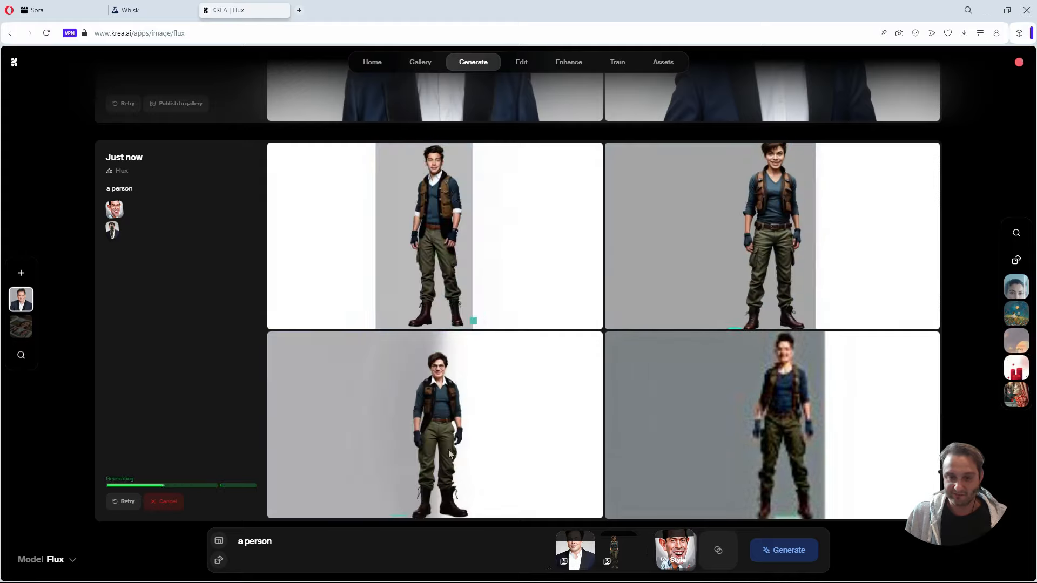
click(441, 415)
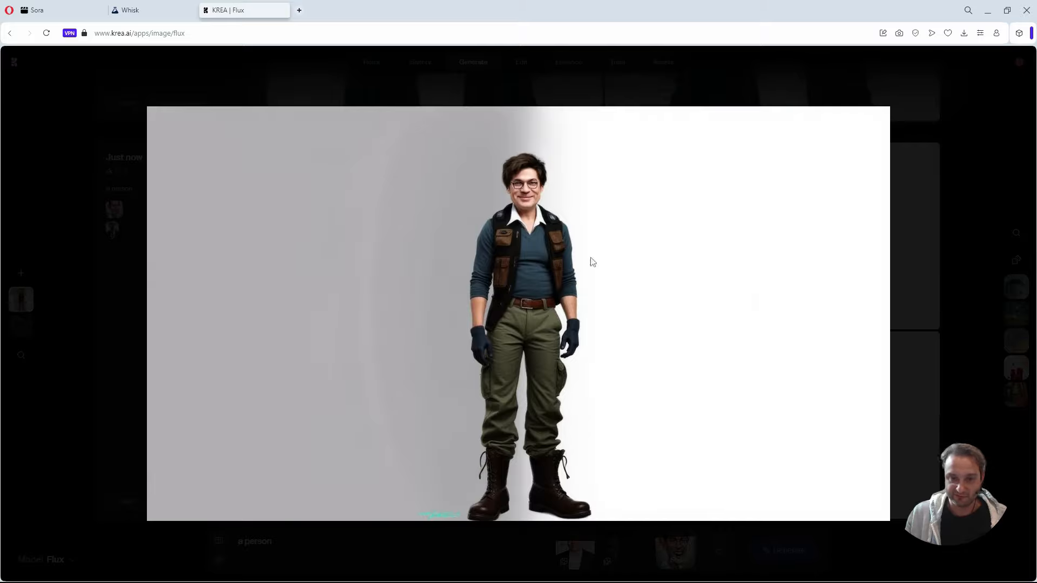
click(989, 371)
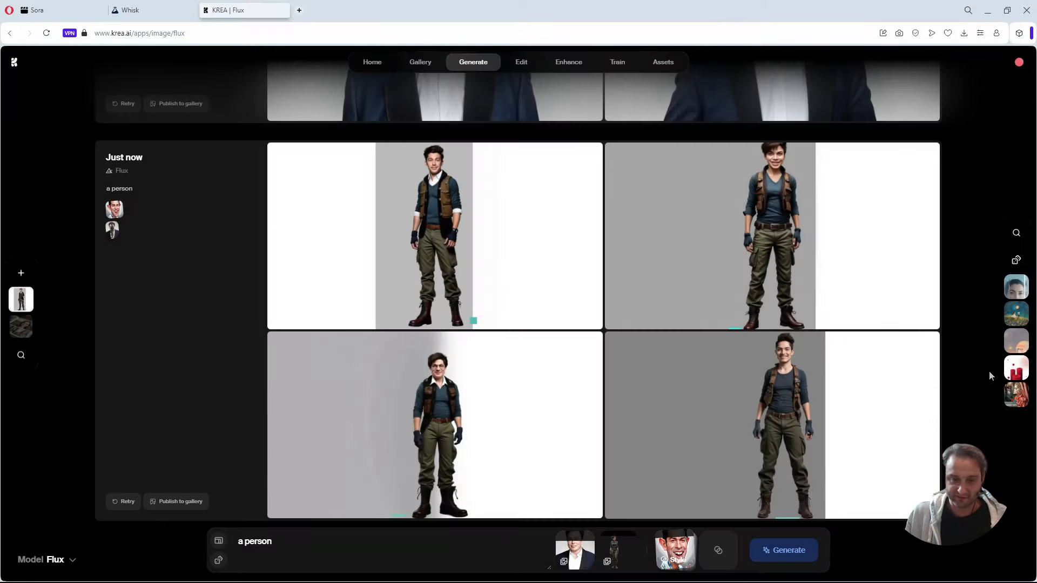
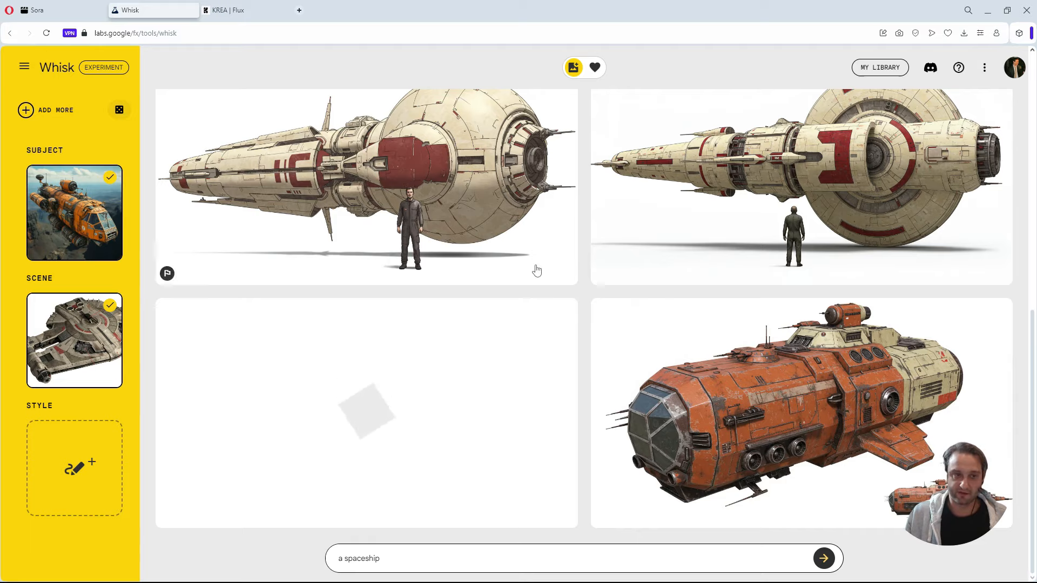
Examine the detailed description of the orange spaceship subject image and close it.
mouse_move(93, 239)
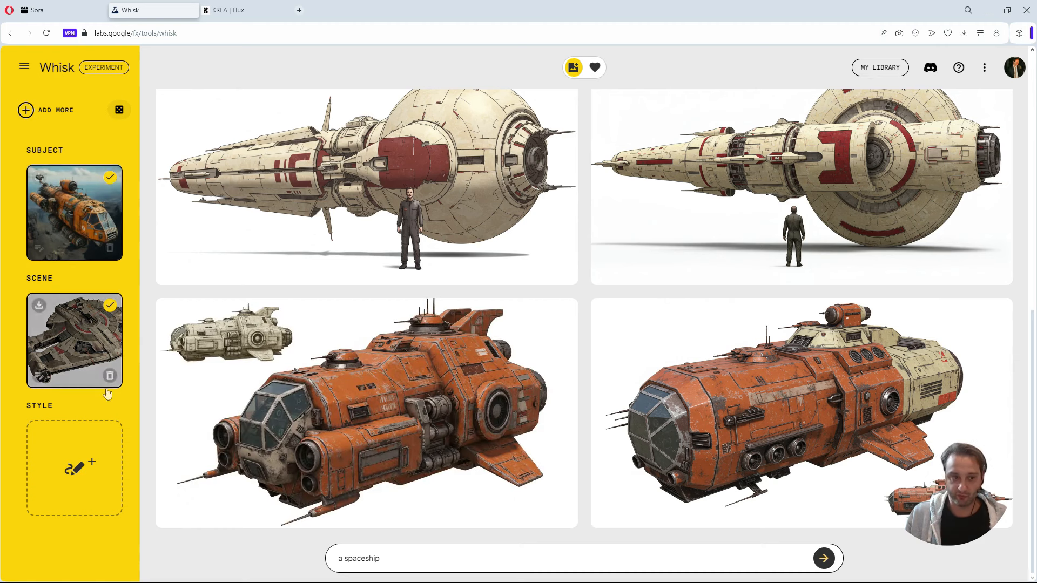
click(38, 249)
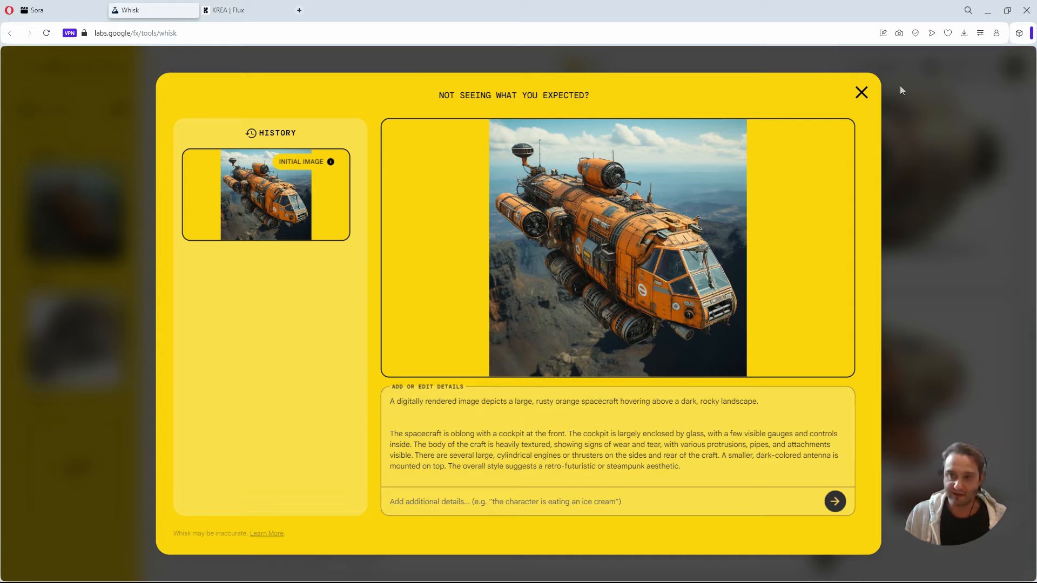
click(862, 95)
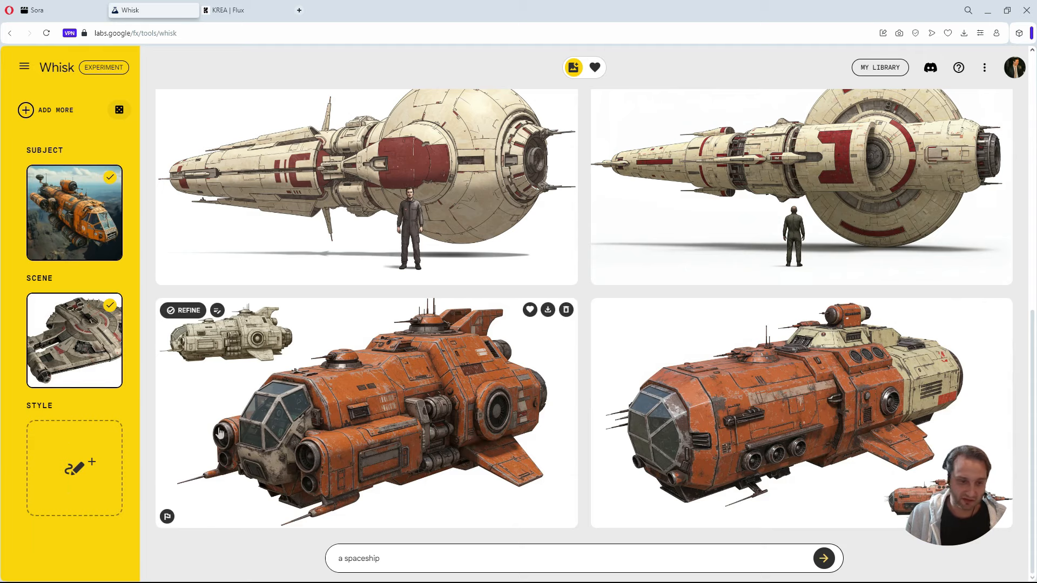
Remove the spaceship images from the subject and scene, and upload trump.jpeg as the new subject.
mouse_move(115, 383)
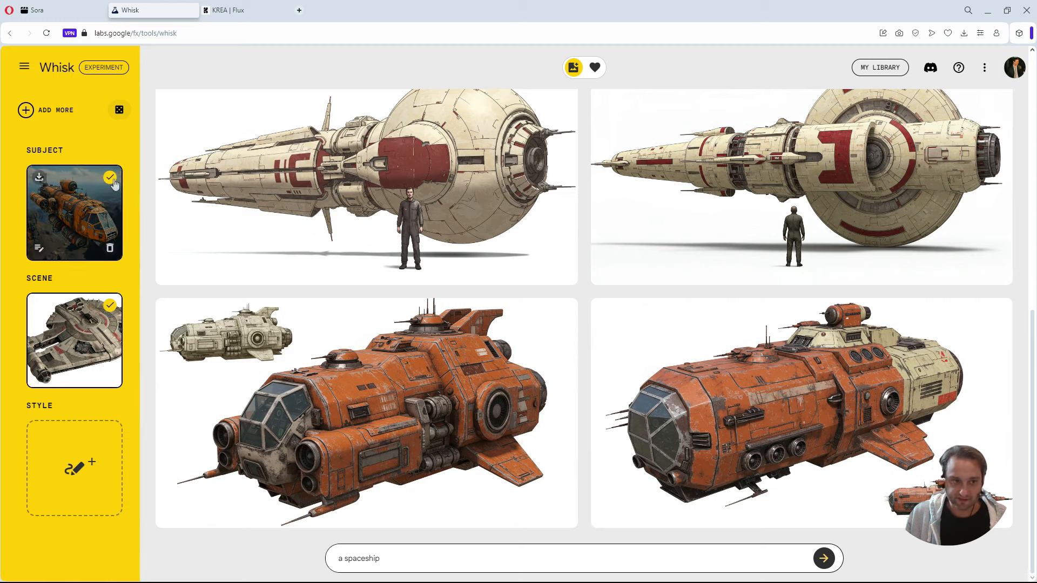
click(110, 249)
click(111, 376)
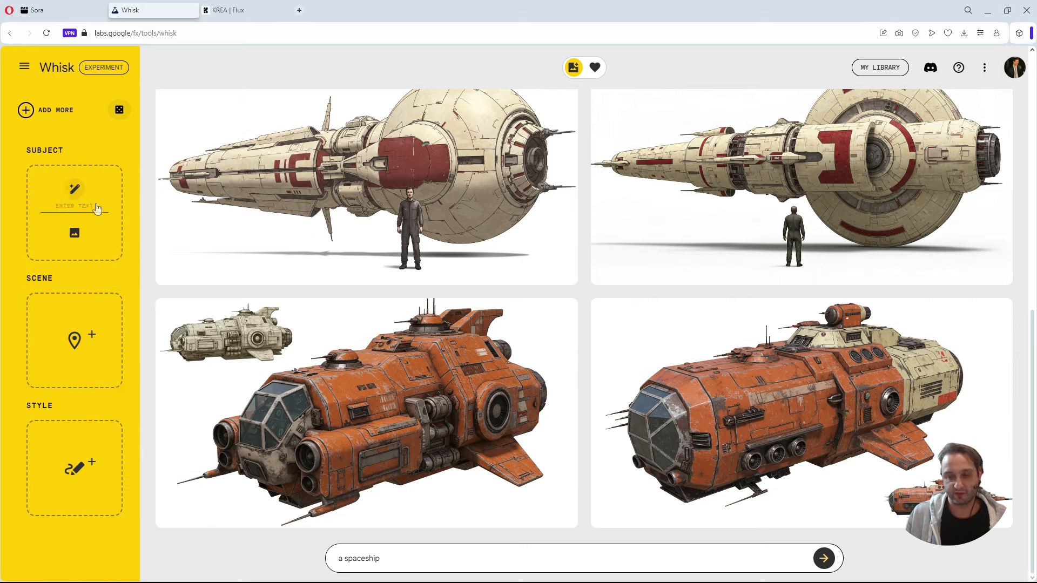
click(74, 233)
scroll(126, 308, down, 1)
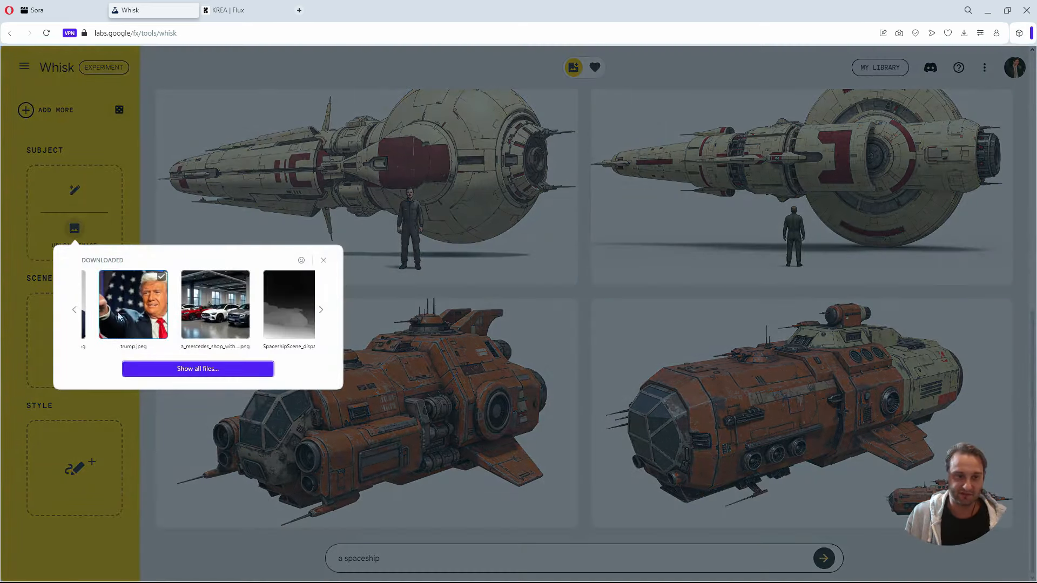
click(125, 308)
Upload the Elon Musk photo as the scene and generate a batch with an empty prompt.
mouse_move(76, 359)
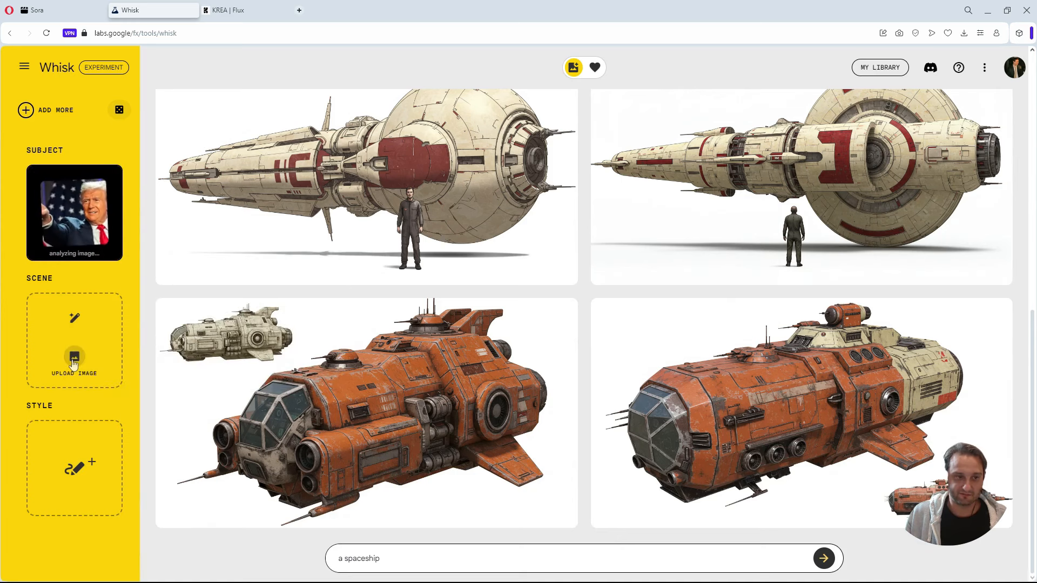
click(74, 359)
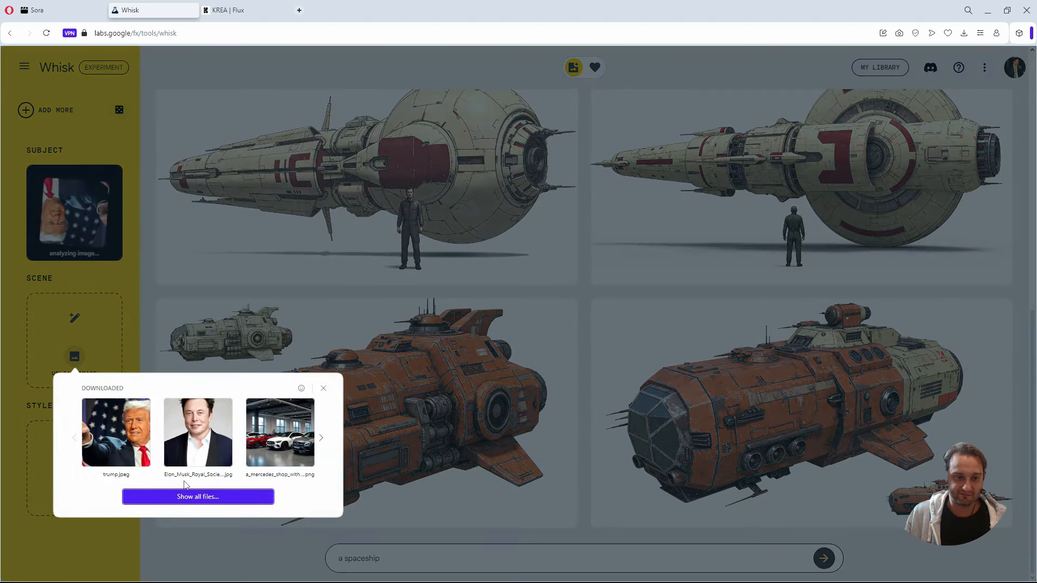
click(198, 462)
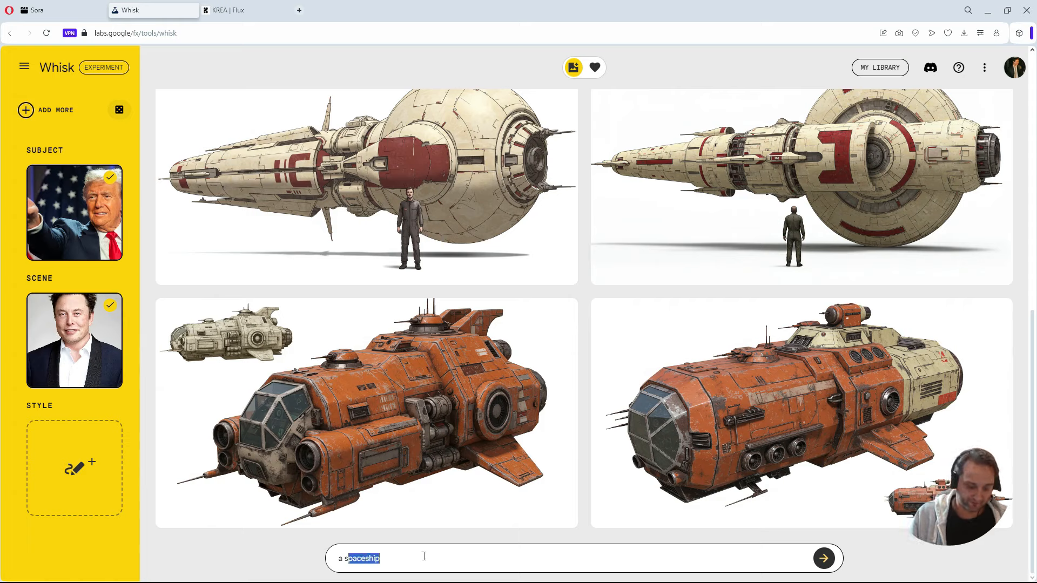
key(BackSpace)
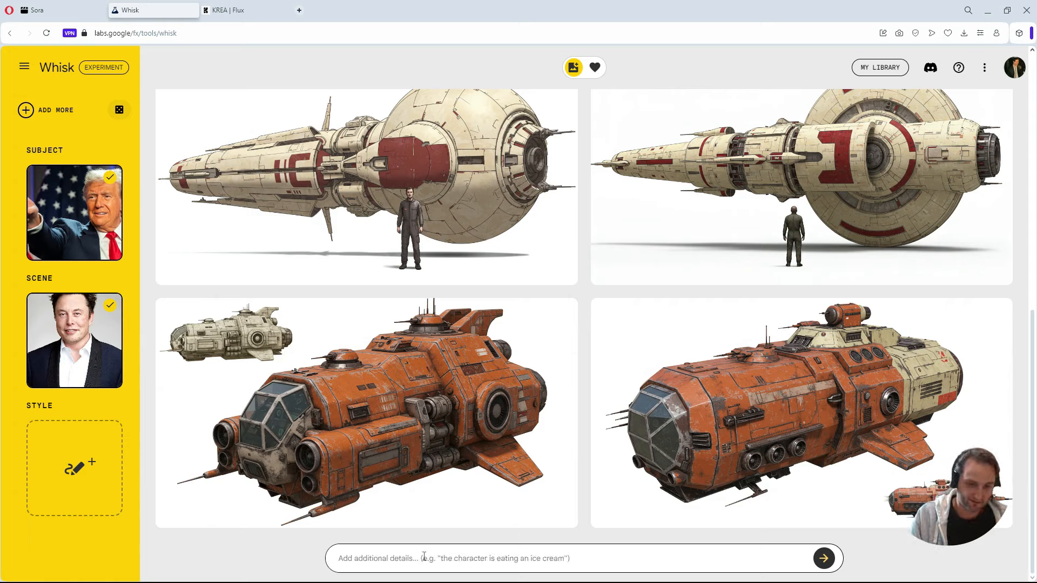
click(823, 558)
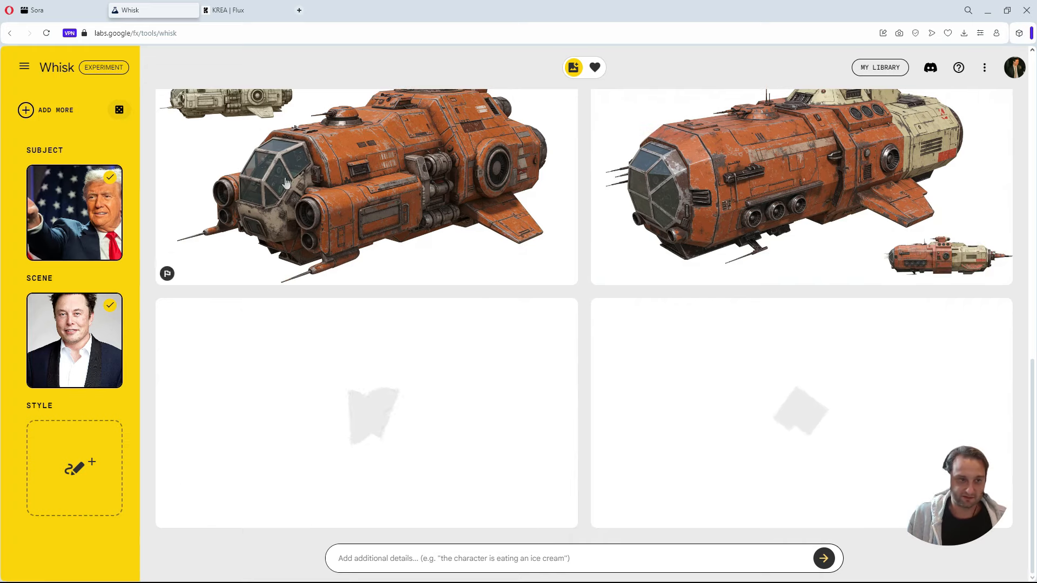
Move the Elon Musk photo out of the scene by deleting it there and uploading it as a second subject.
mouse_move(69, 218)
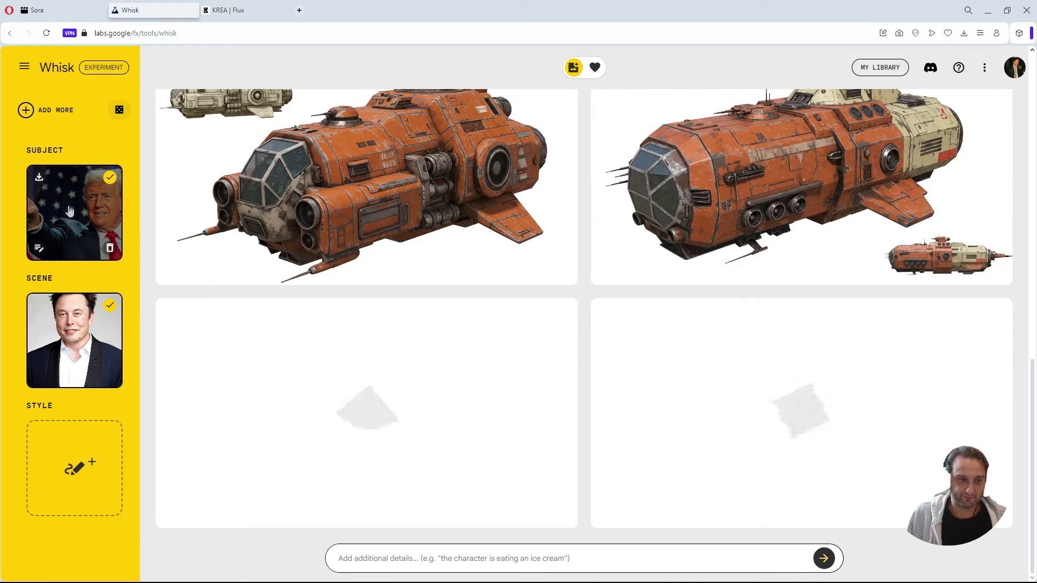
click(30, 112)
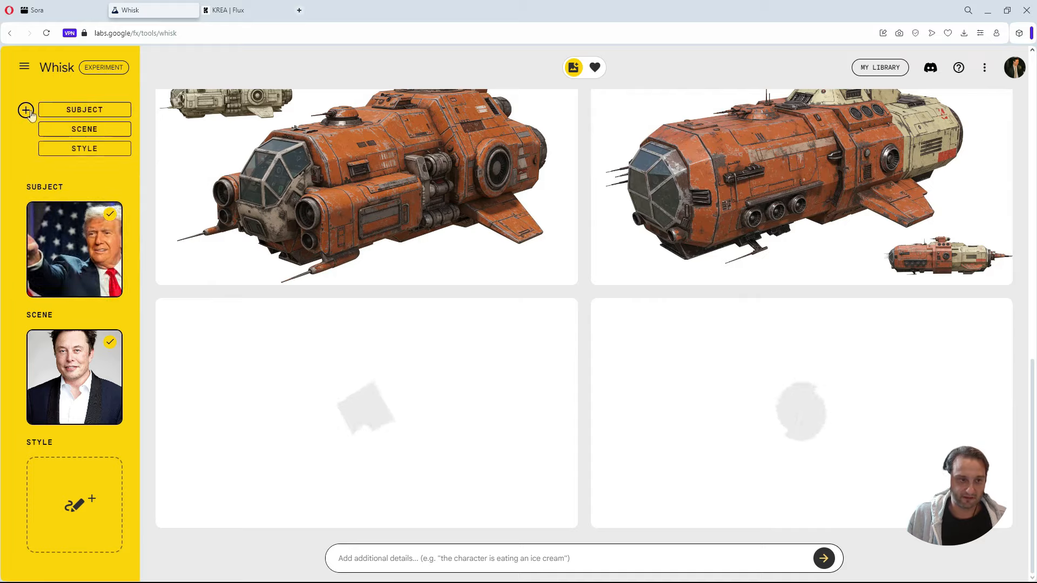
click(106, 110)
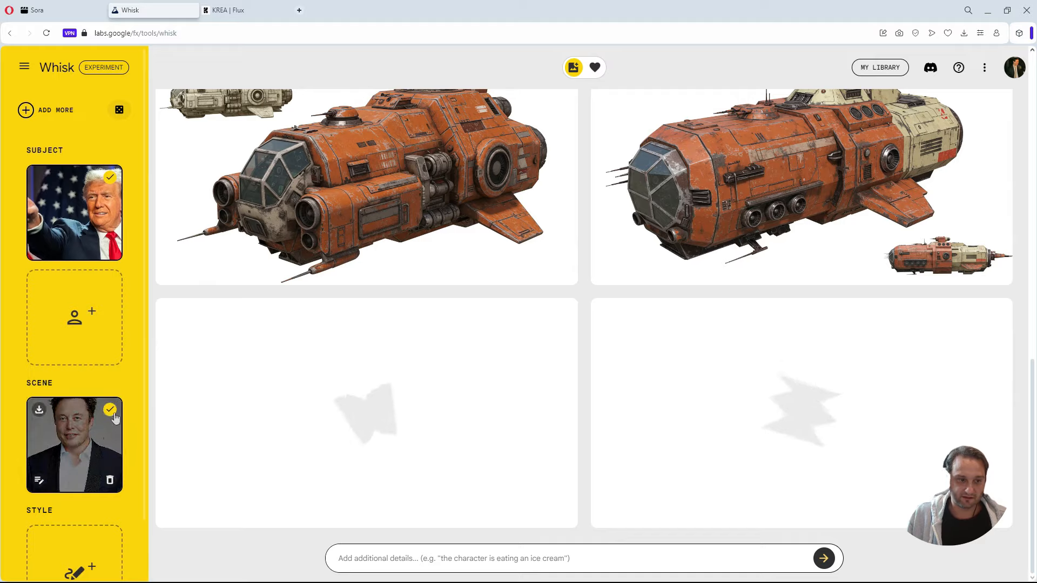
click(116, 480)
mouse_move(76, 305)
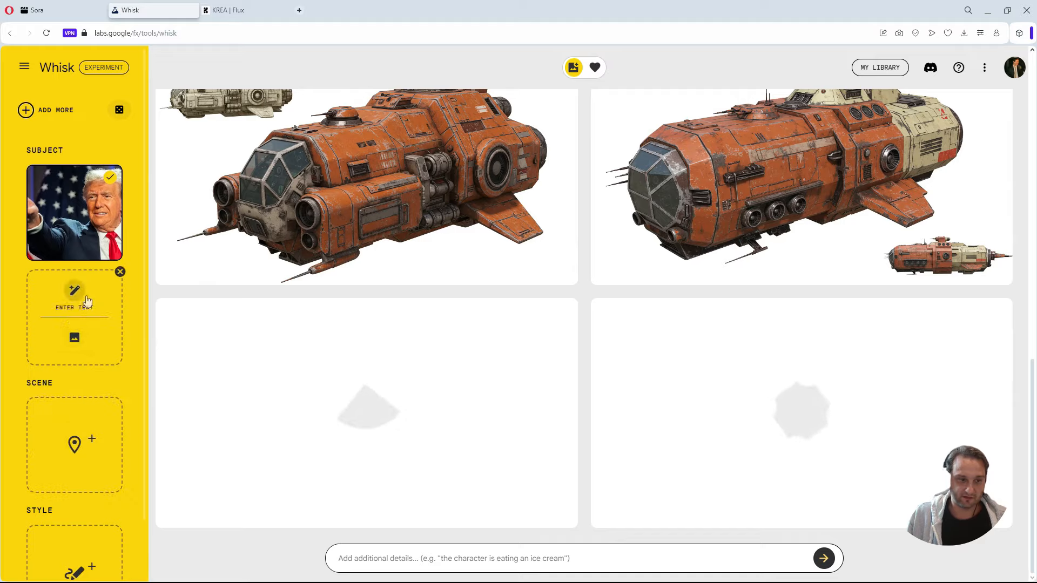
click(76, 333)
click(96, 417)
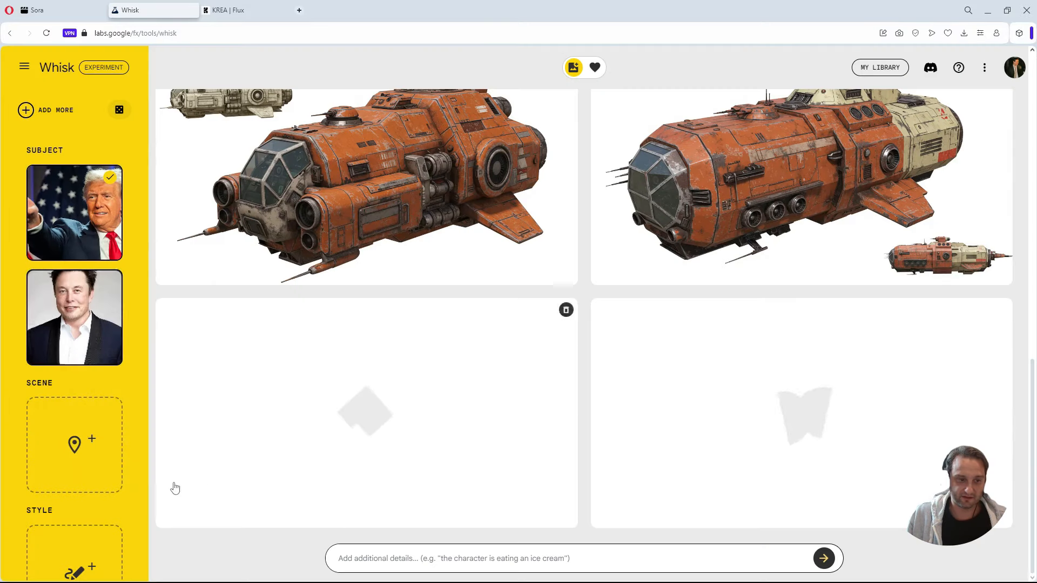
scroll(125, 486, down, 2)
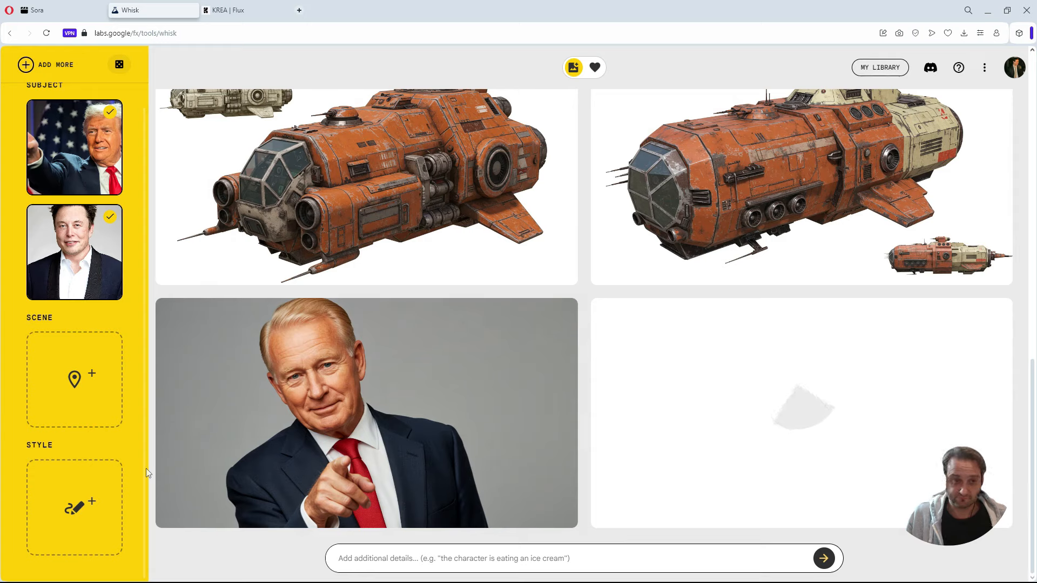
Try to reorder the two subject images.
mouse_move(211, 473)
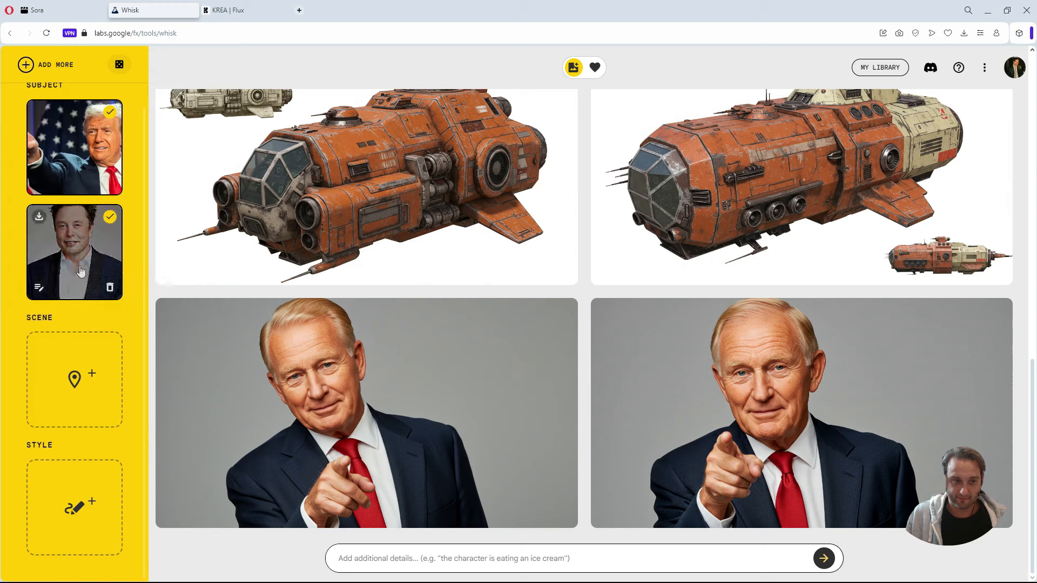
drag(76, 249, 82, 306)
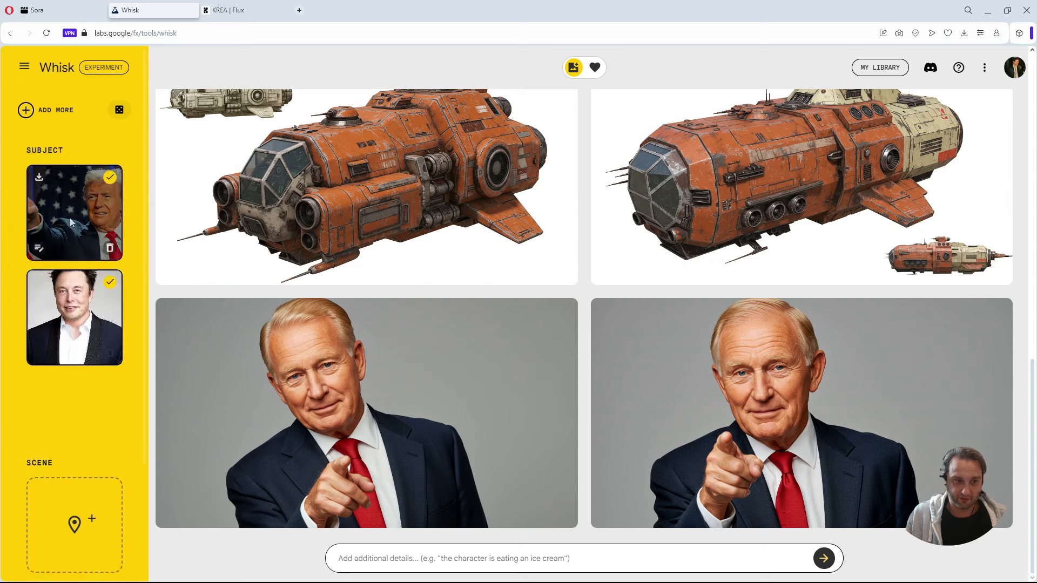
drag(102, 230, 111, 323)
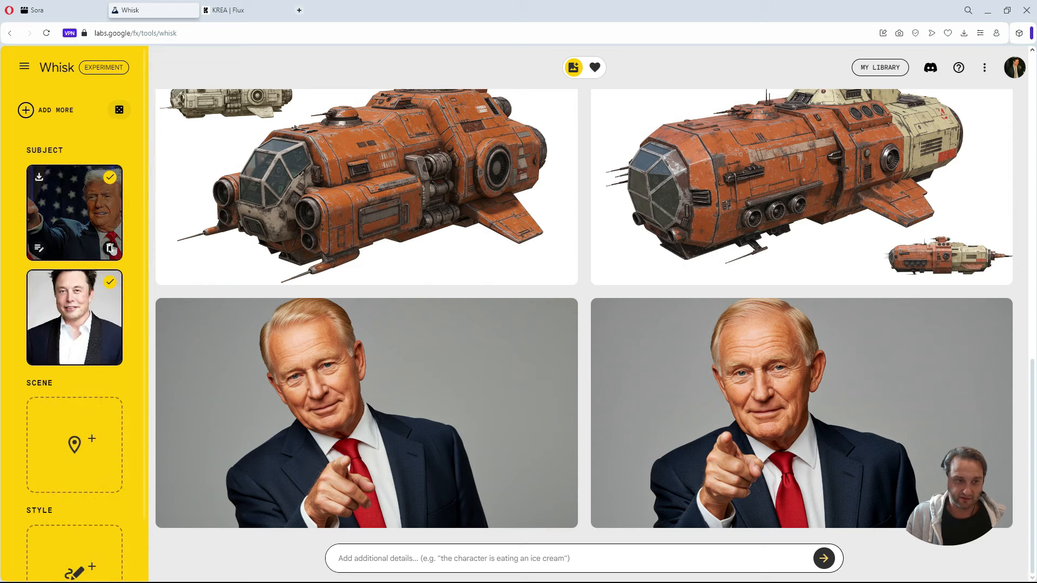
Put the Elon Musk photo first by removing the Trump subject and uploading trump.jpeg again as the second subject.
click(111, 248)
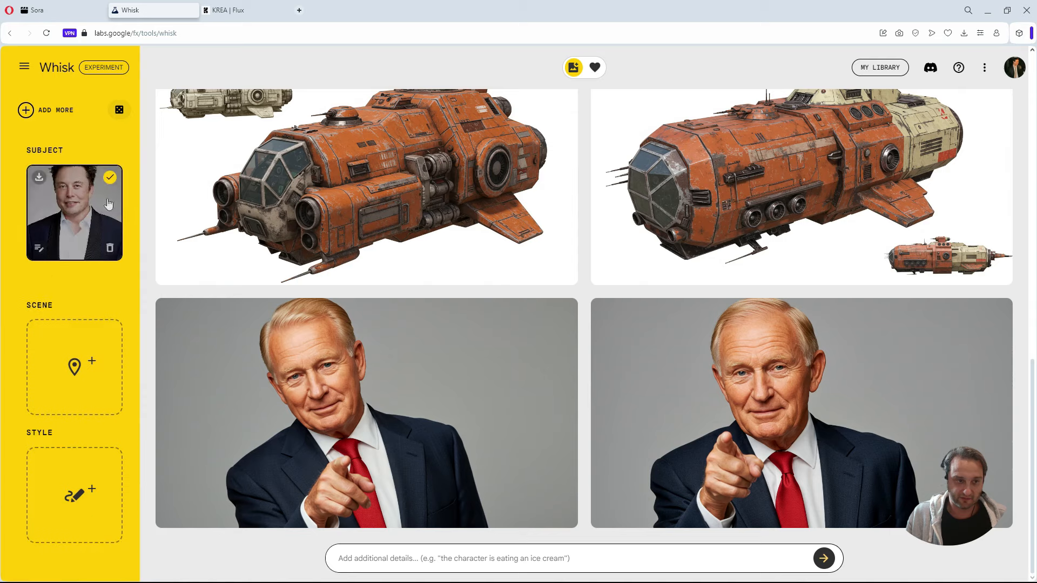
click(31, 111)
click(81, 107)
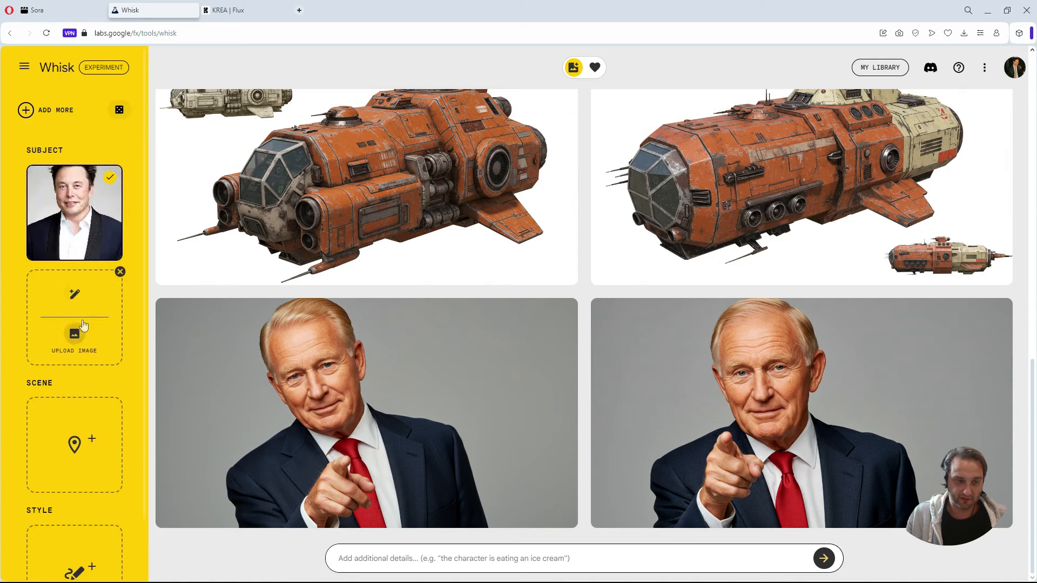
click(81, 338)
click(200, 401)
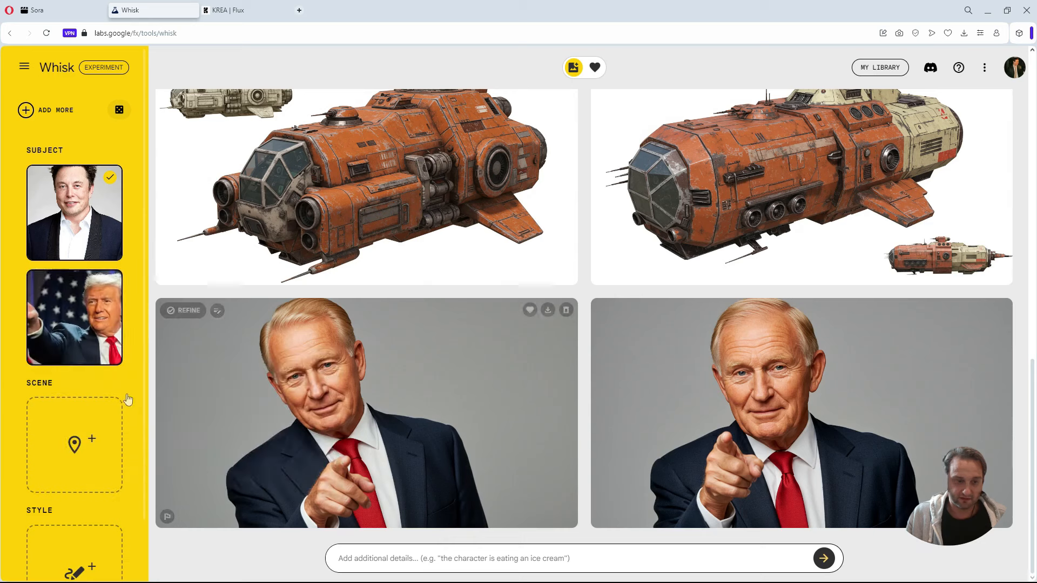
scroll(100, 442, down, 1)
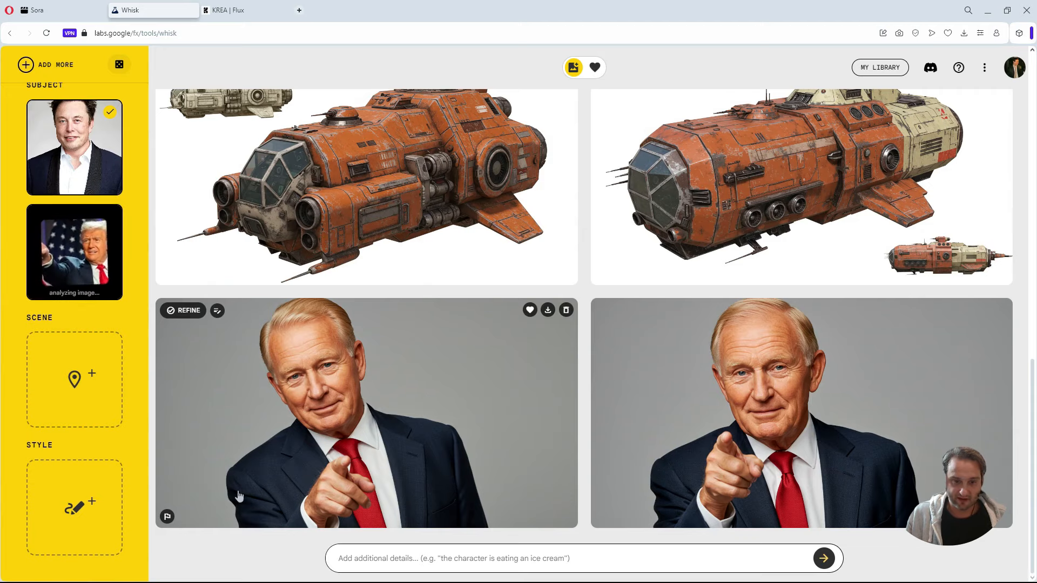
Inspect the description of the first pointing-man result, and generate a batch from the two subjects without a prompt.
click(481, 389)
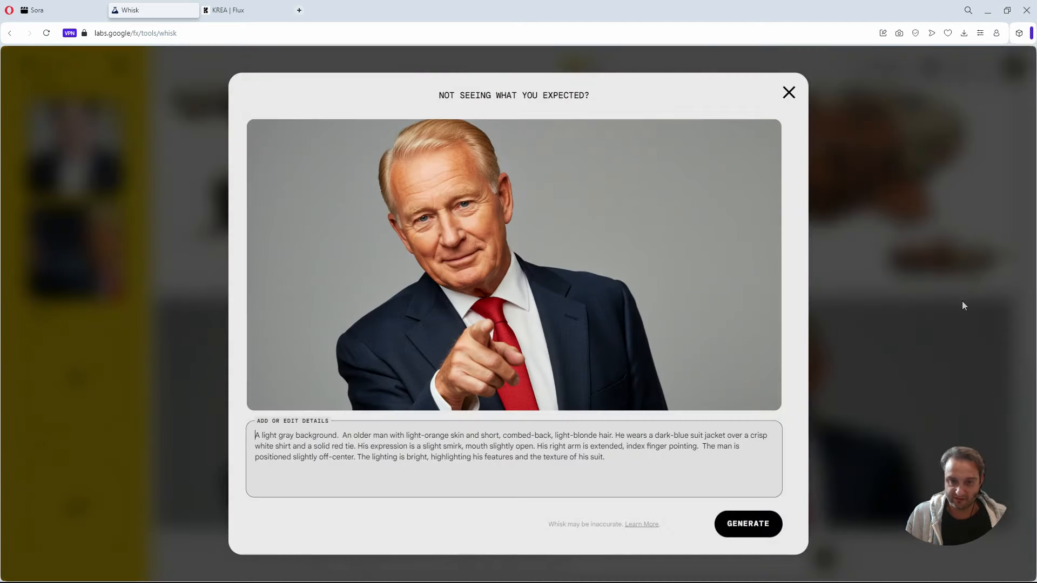
click(967, 300)
mouse_move(58, 262)
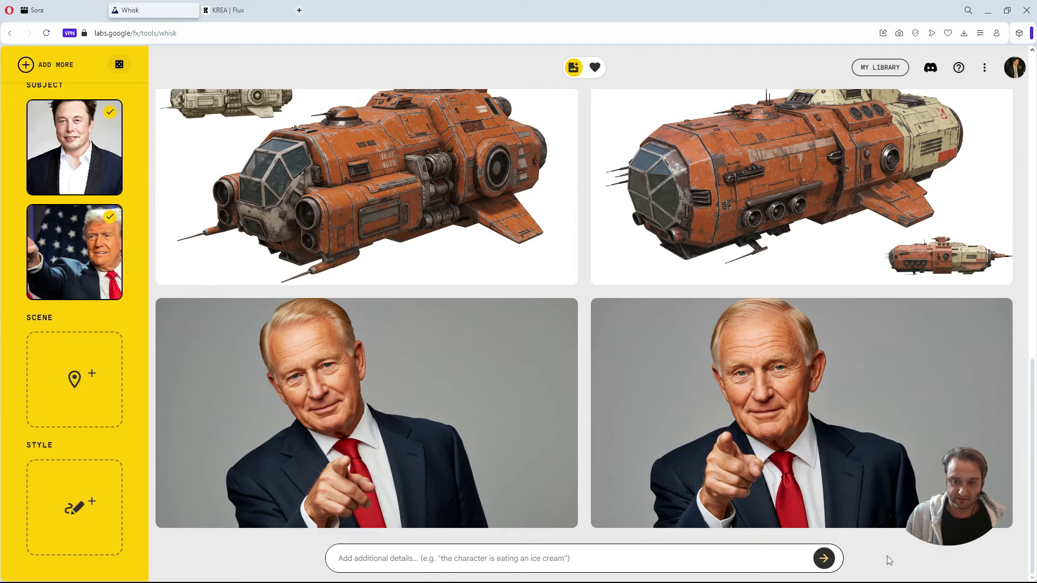
click(818, 559)
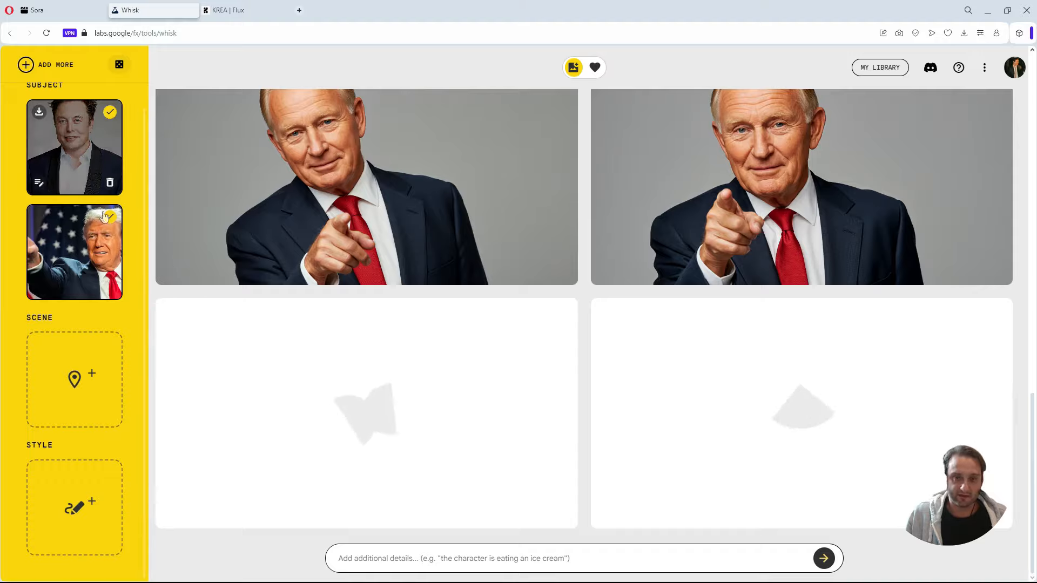
Upload the Britny image from the Britny folder as the scene reference.
scroll(115, 264, up, 2)
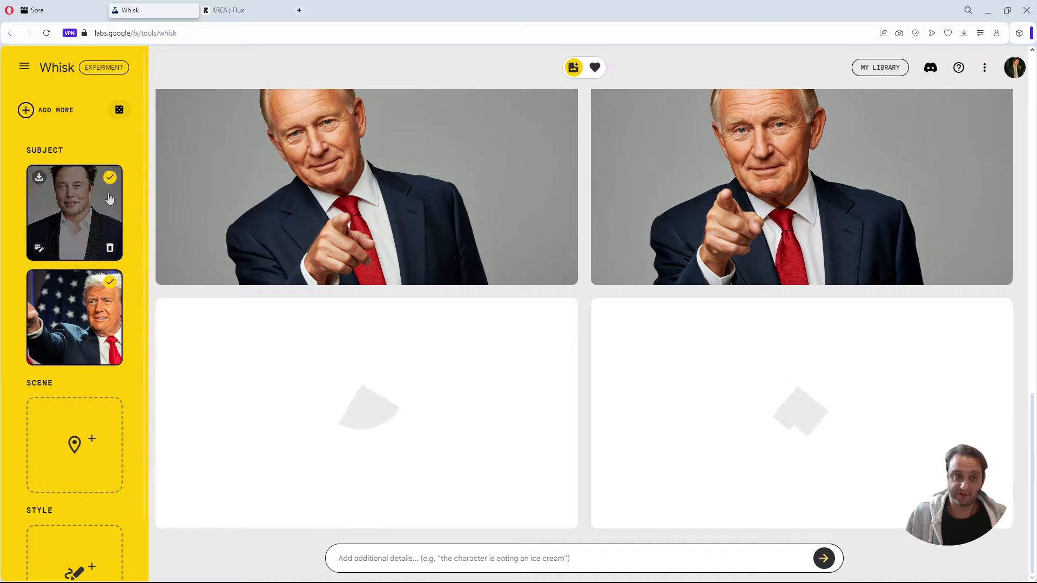
mouse_move(76, 475)
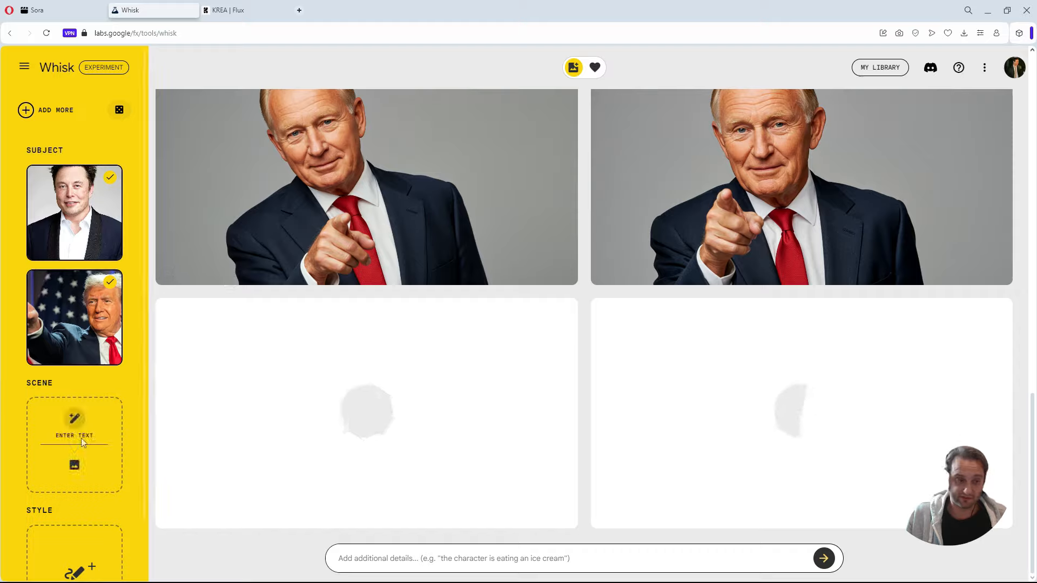
click(82, 470)
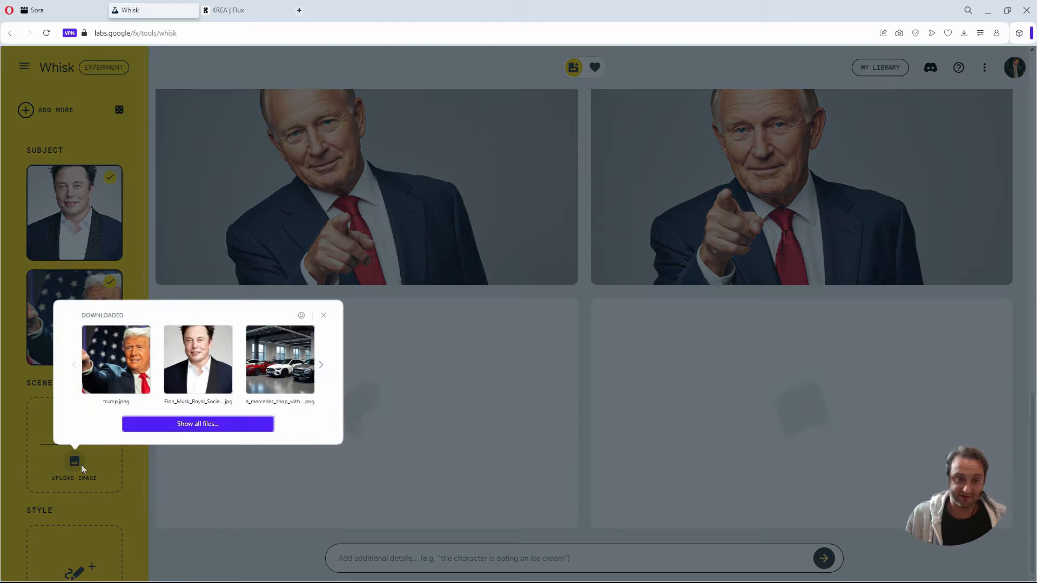
click(206, 428)
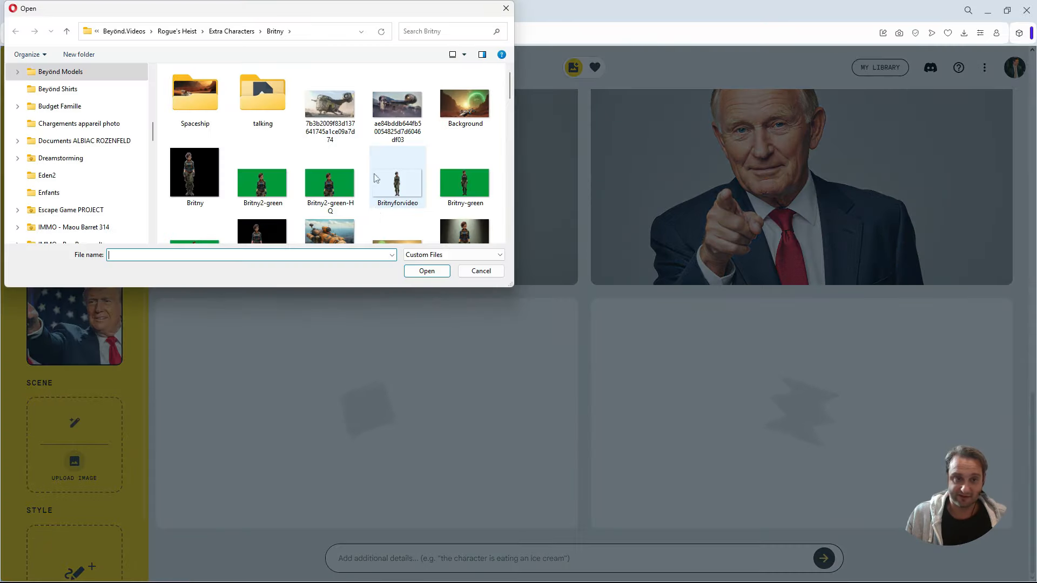
click(195, 175)
click(426, 271)
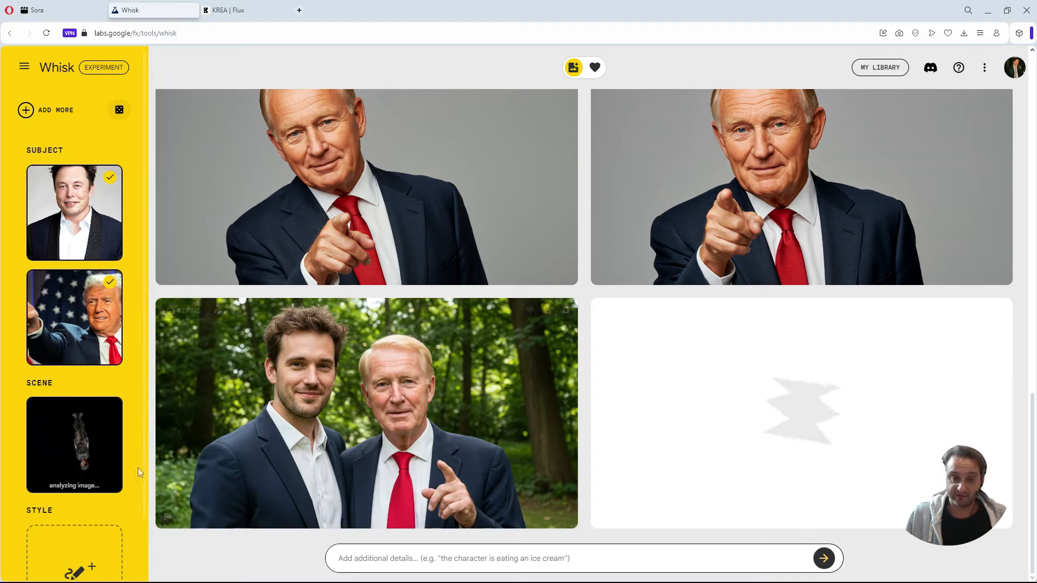
mouse_move(171, 453)
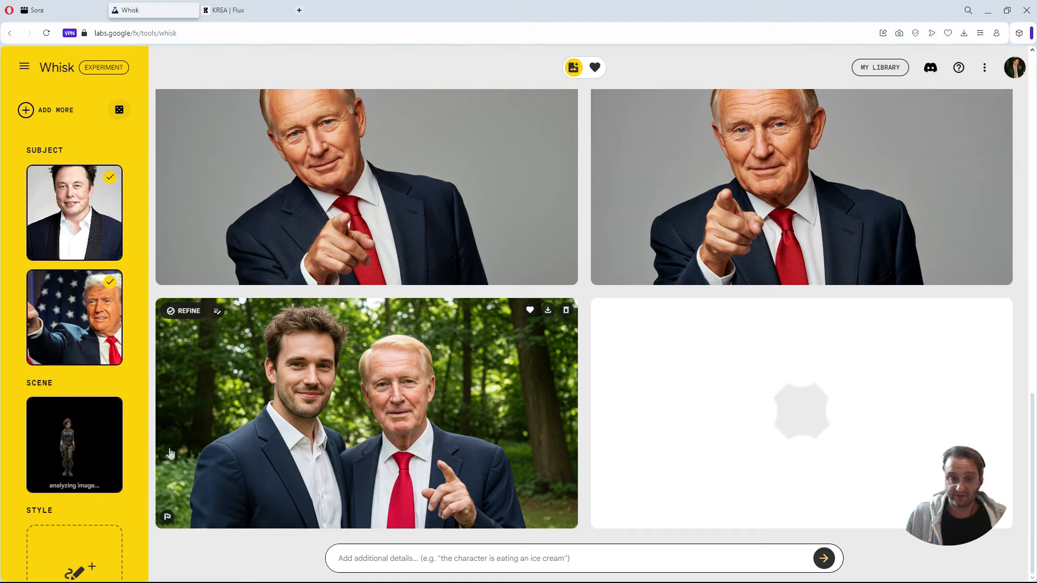
mouse_move(83, 442)
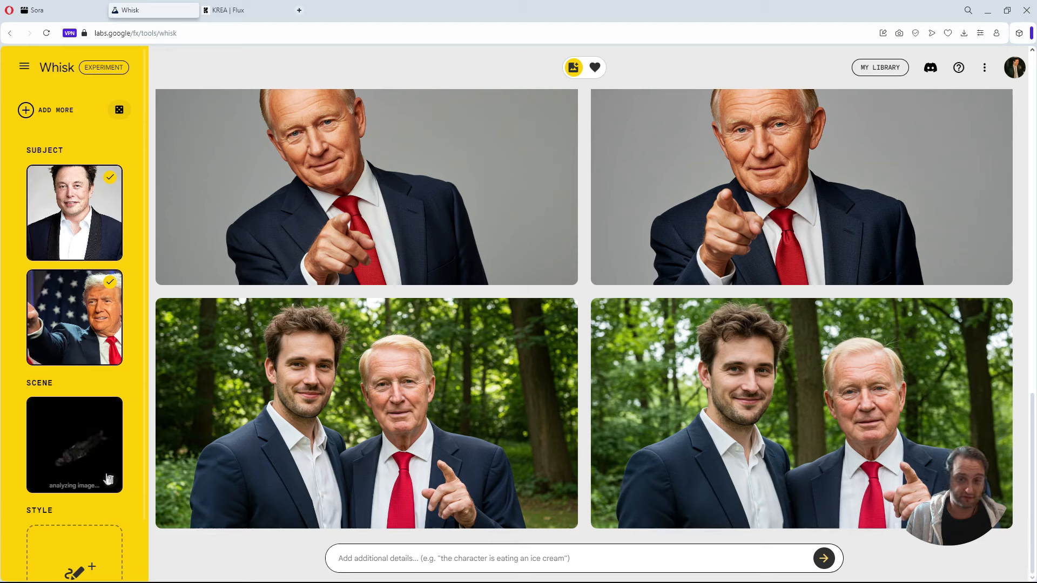
scroll(107, 481, down, 1)
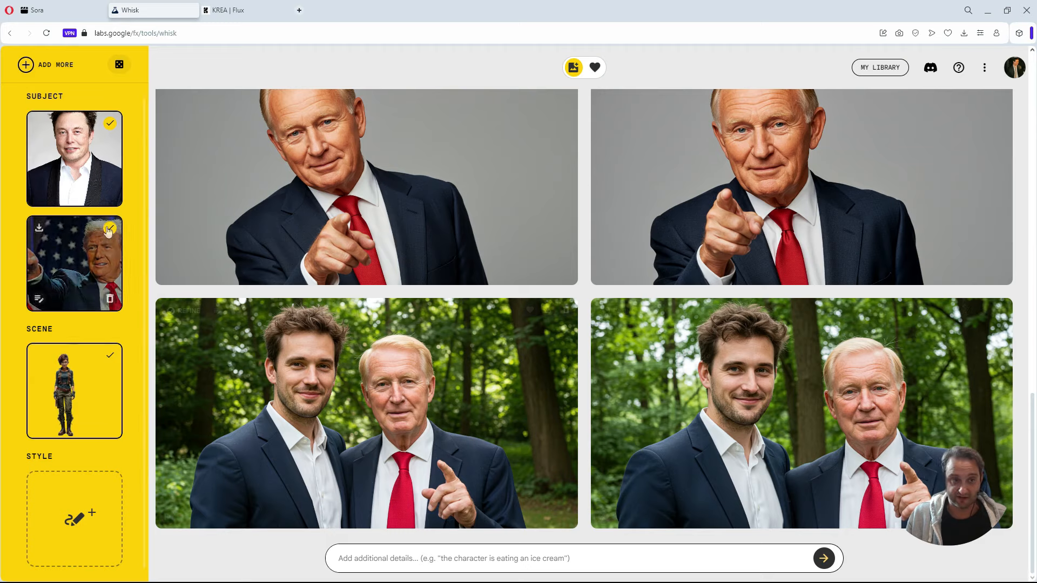
Review the earlier portrait results, and generate a batch from the two subjects and the woman scene reference without a prompt.
scroll(205, 406, up, 2)
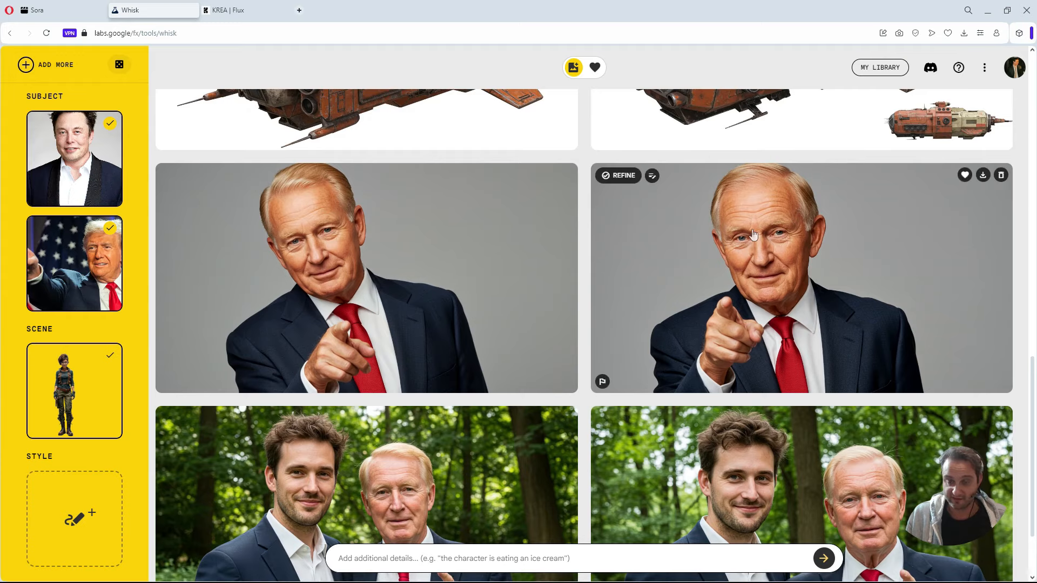
scroll(772, 480, down, 2)
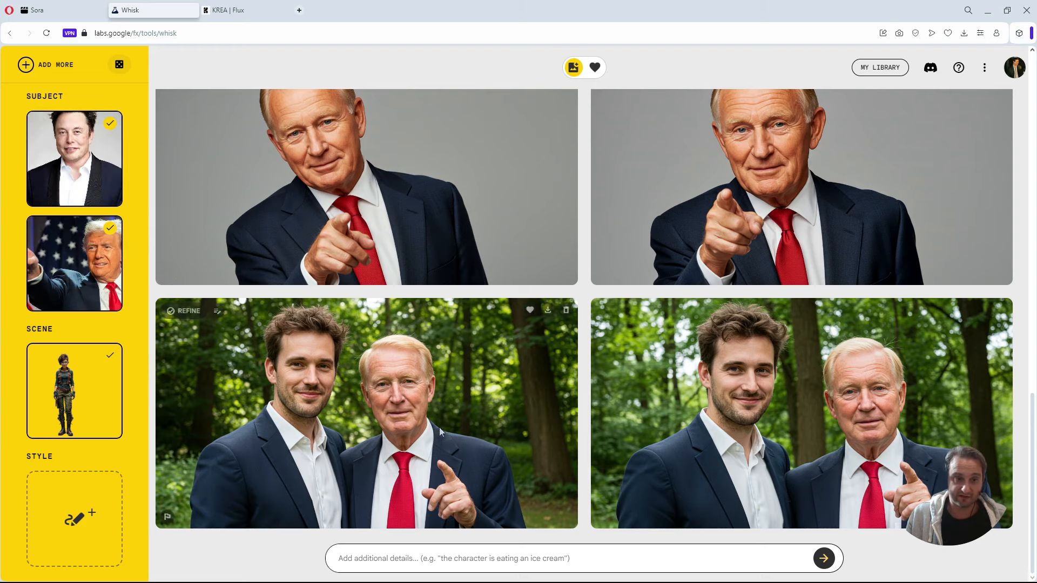
scroll(187, 291, up, 2)
scroll(187, 291, down, 2)
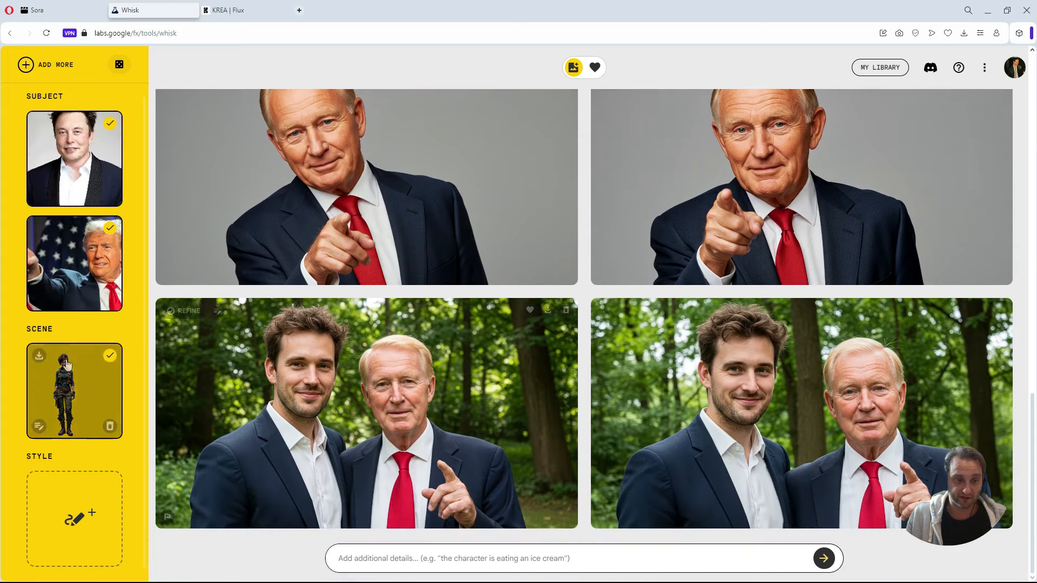
scroll(74, 389, down, 1)
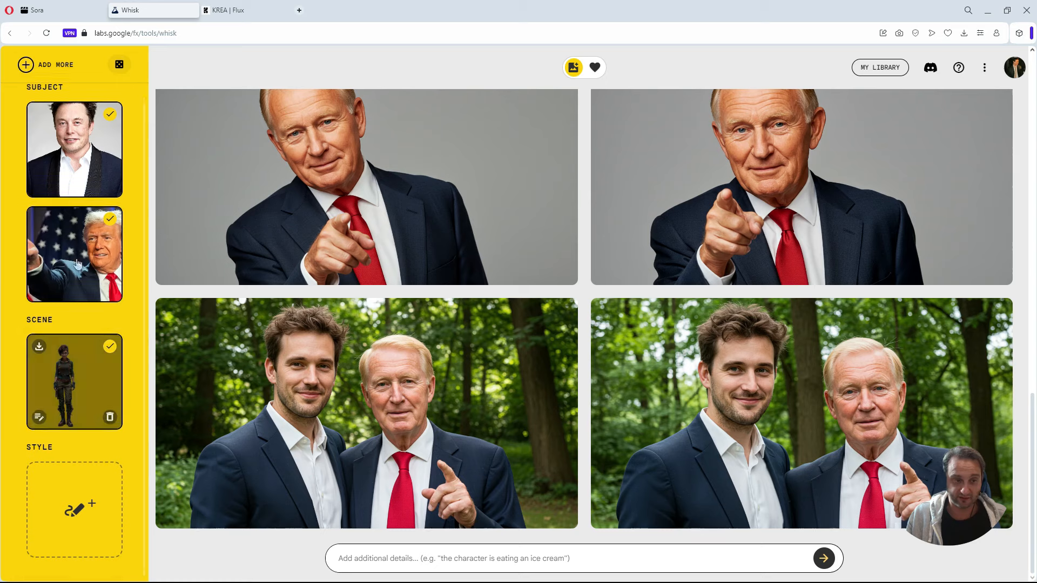
click(824, 558)
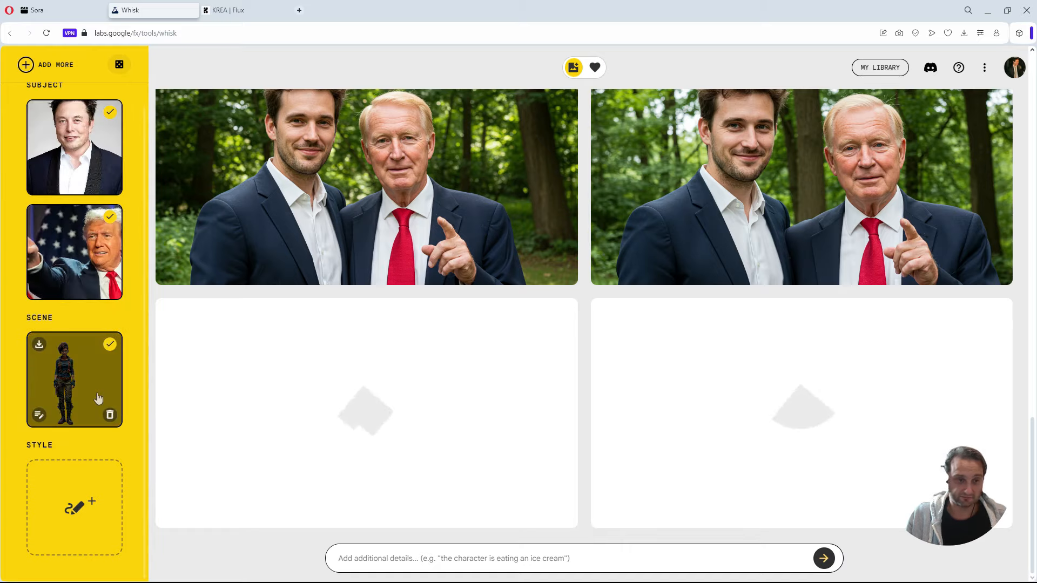
Switch to KREA Flux and enlarge two of the pointing-man results in the dark suit to examine their likeness.
key(ctrl+Tab)
scroll(486, 346, up, 5)
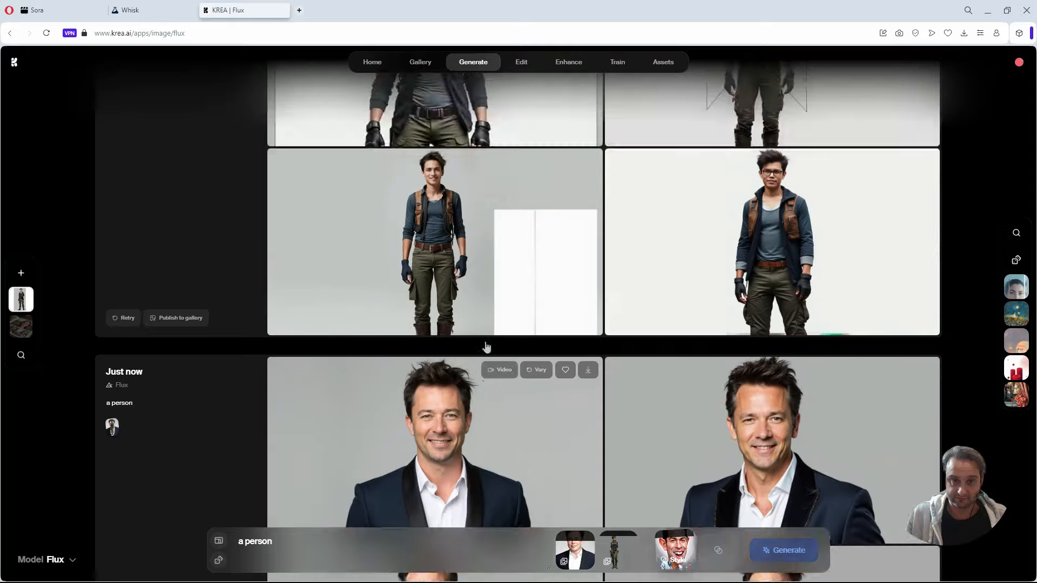
click(501, 322)
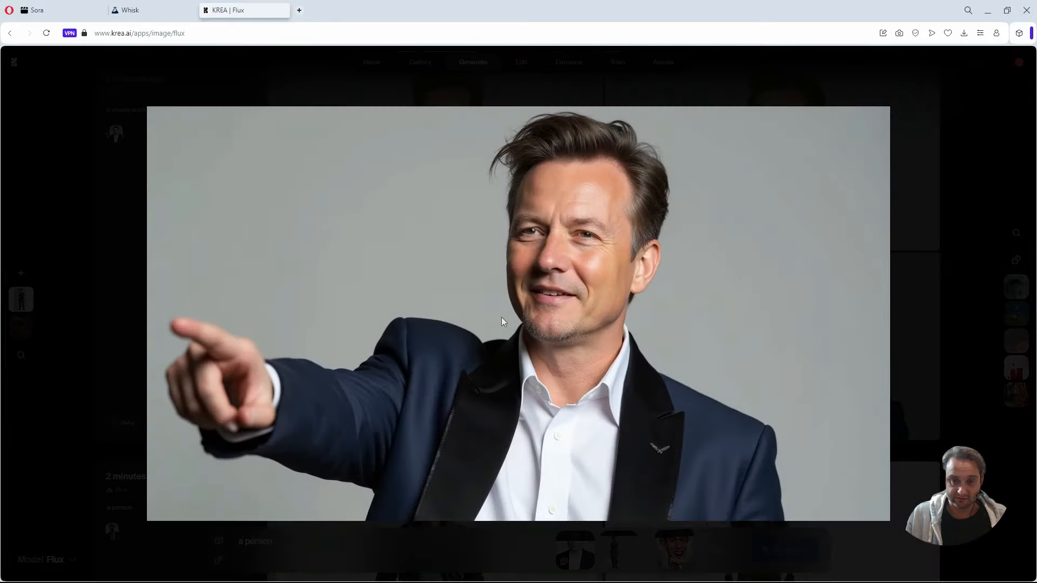
click(936, 272)
scroll(594, 324, down, 4)
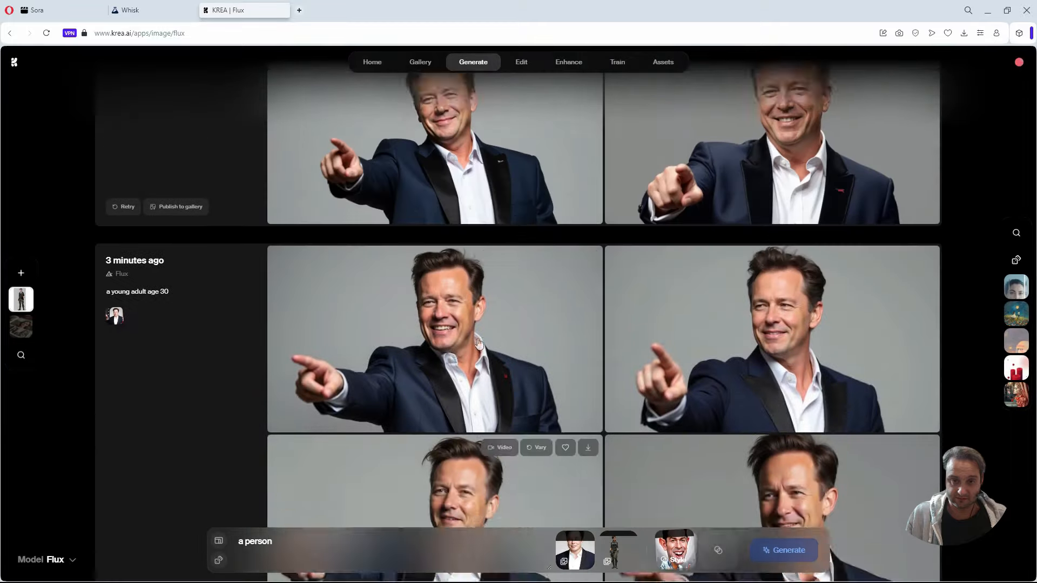
scroll(454, 356, up, 1)
click(452, 358)
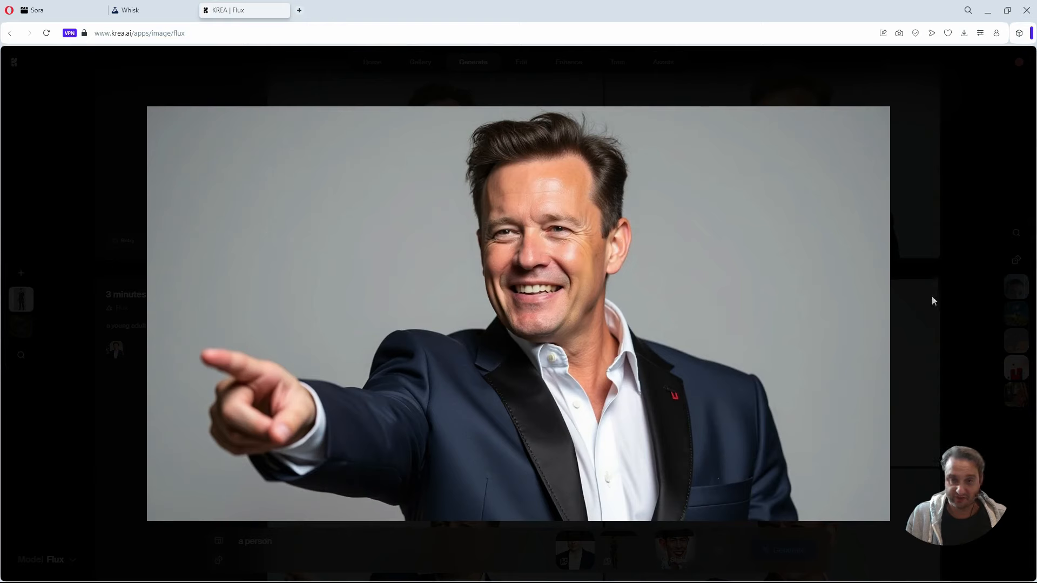
Switch back to Whisk and compare the pointing-man, forest and three-person results with the reference images.
click(130, 10)
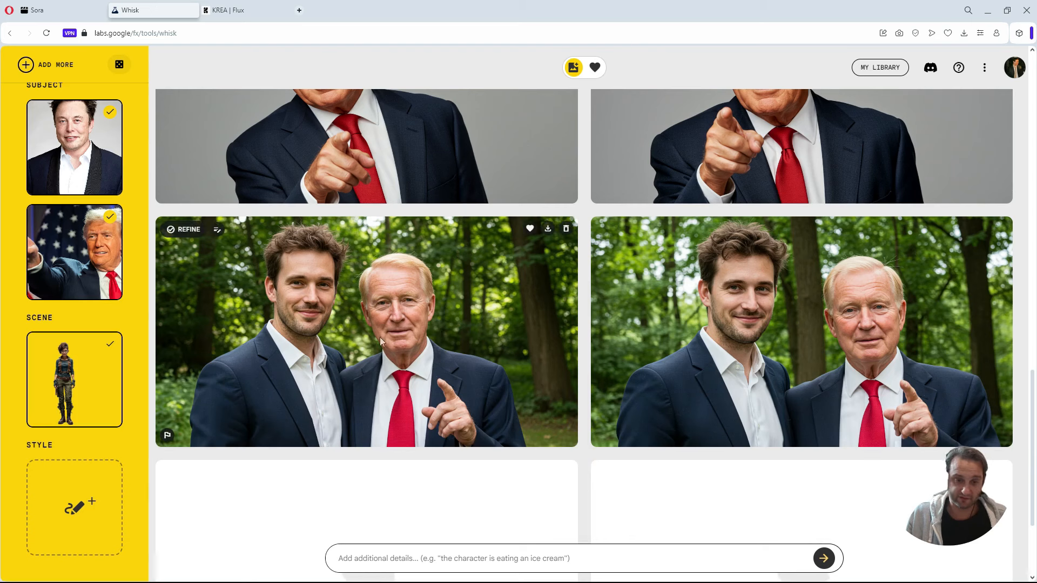
scroll(380, 341, up, 4)
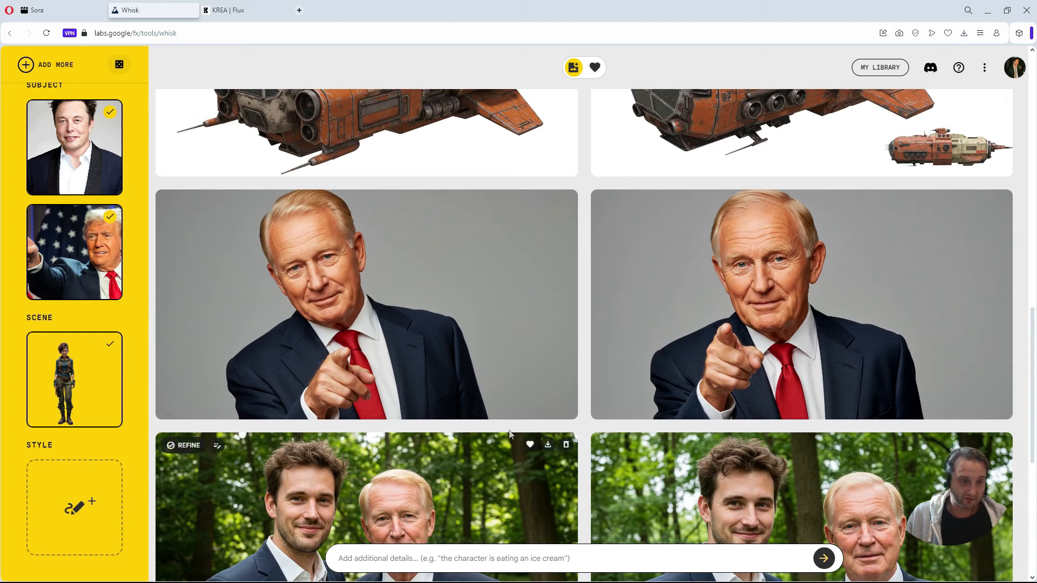
scroll(556, 332, down, 3)
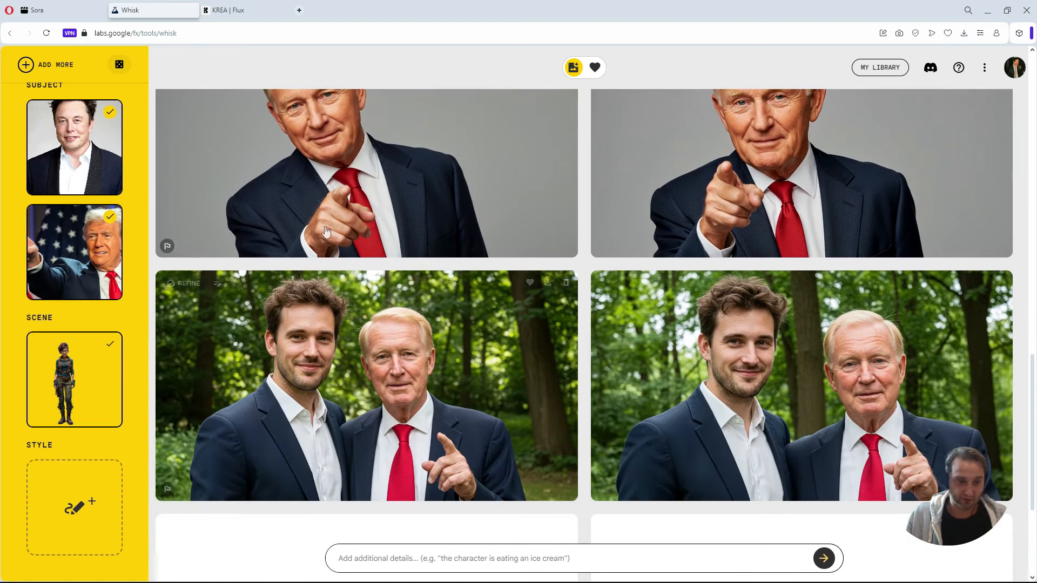
scroll(429, 340, down, 3)
scroll(412, 315, up, 2)
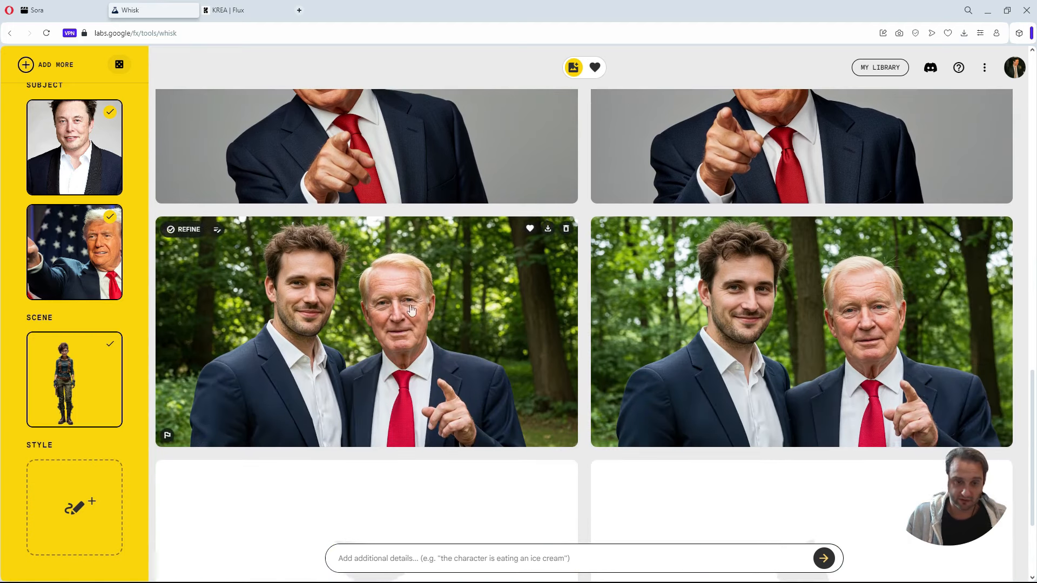
click(411, 310)
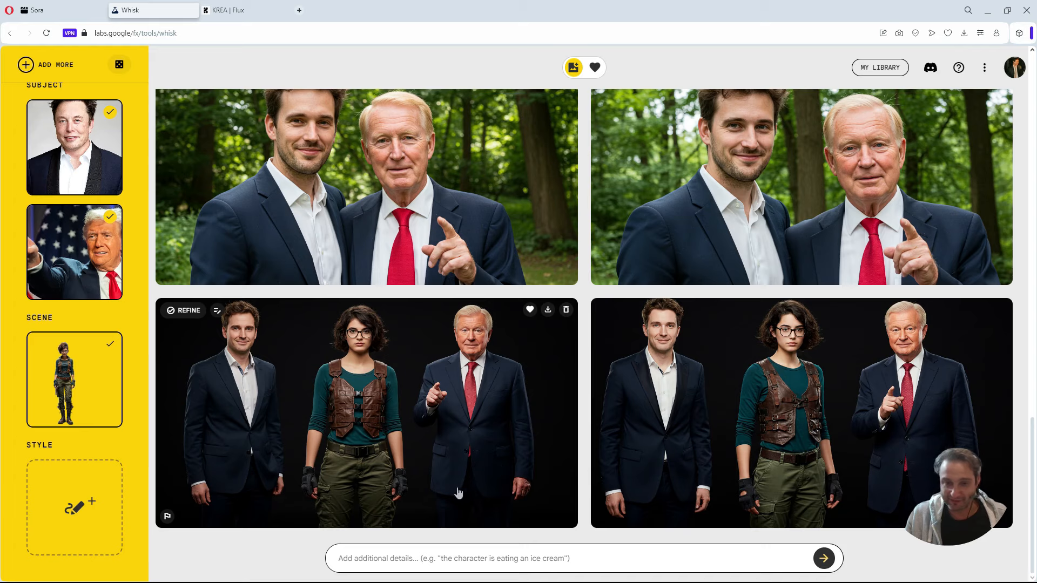
scroll(469, 487, up, 1)
scroll(469, 487, down, 1)
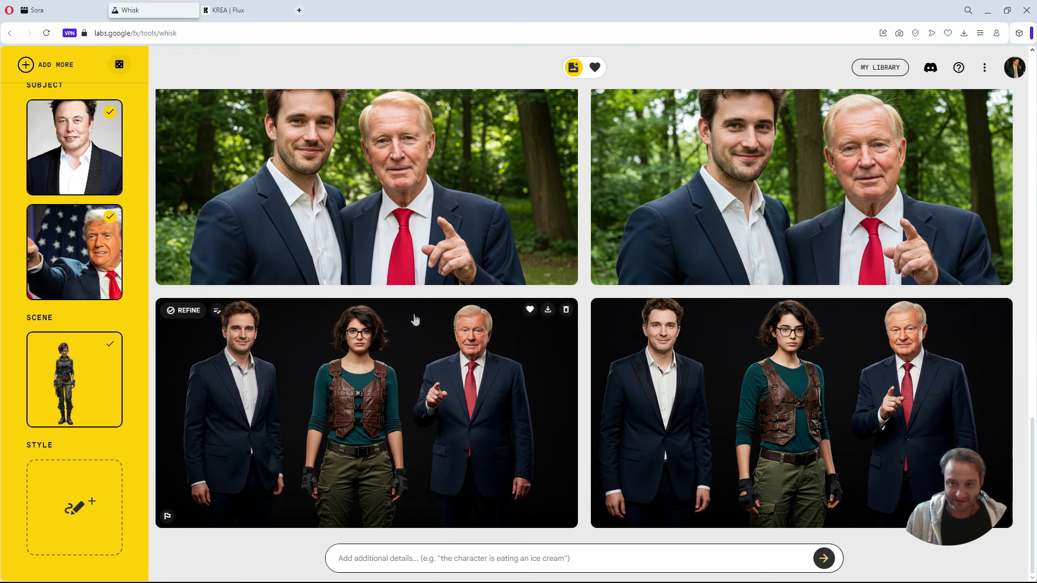
scroll(415, 320, up, 7)
scroll(415, 320, down, 3)
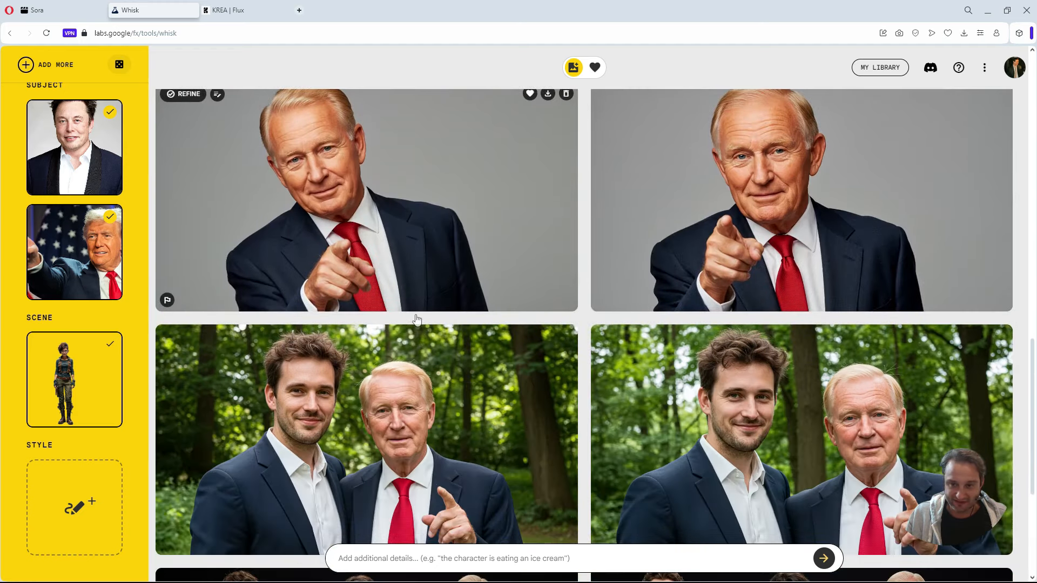
scroll(415, 320, down, 4)
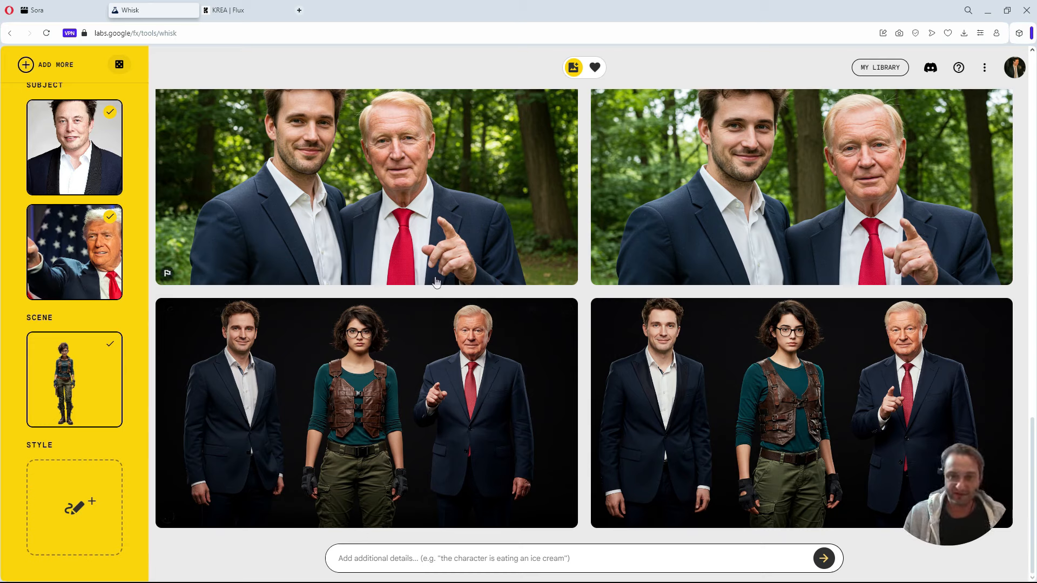
Switch to KREA Flux and look back through the person, spaceship and Trump generations.
click(232, 10)
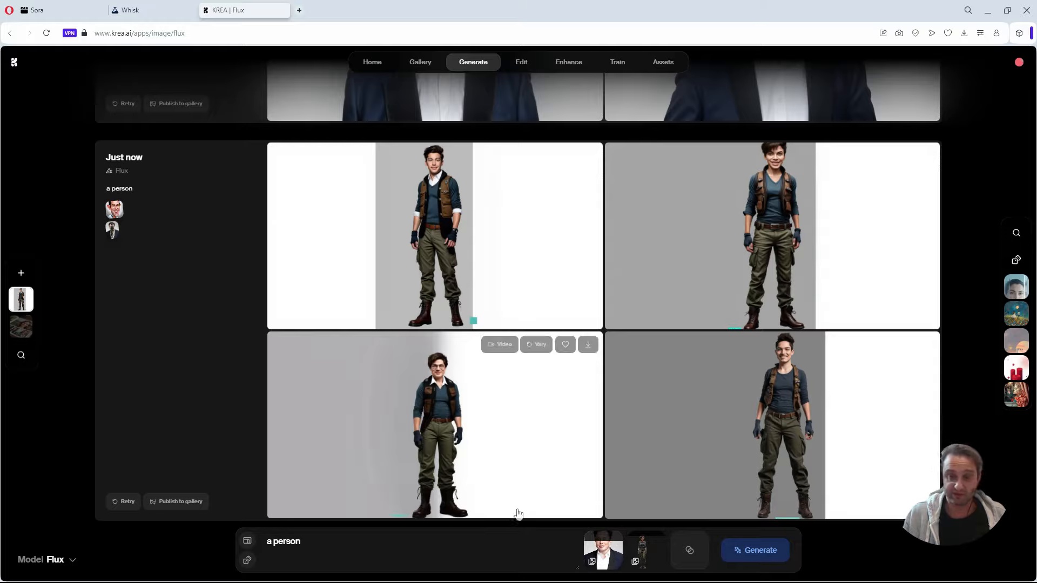
scroll(614, 492, up, 8)
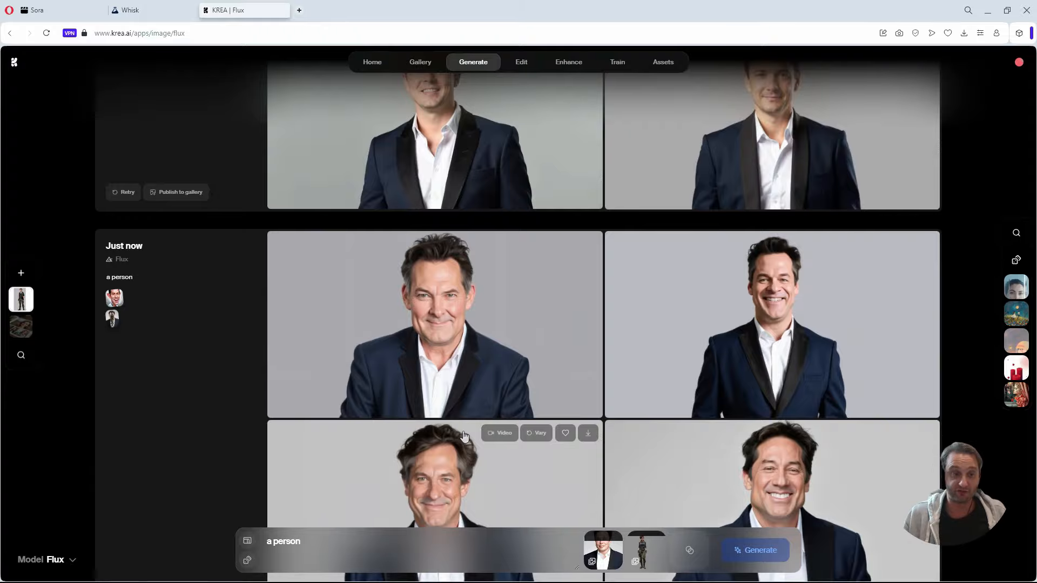
scroll(676, 446, up, 10)
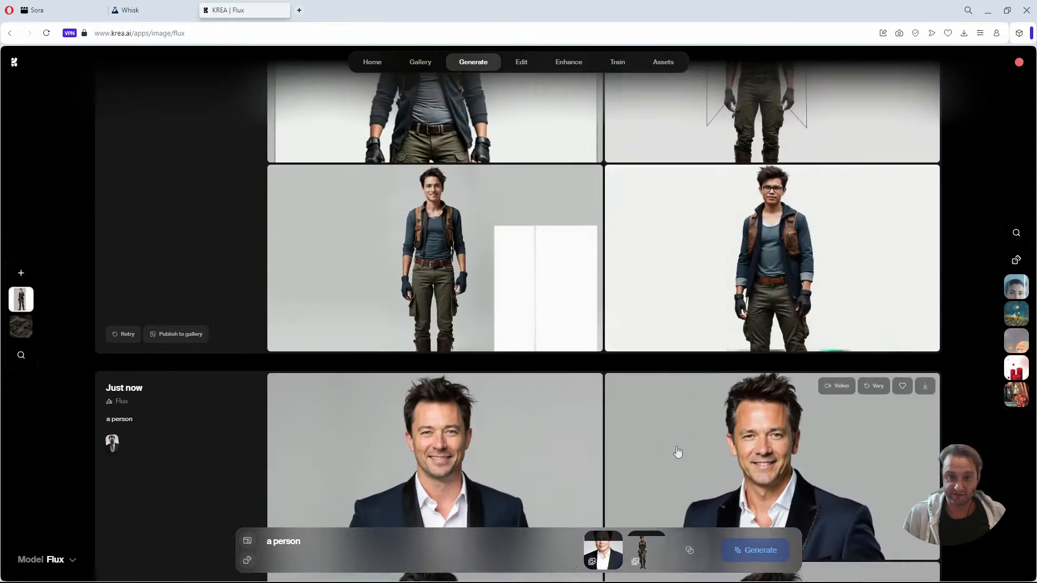
scroll(677, 452, up, 20)
scroll(680, 452, down, 7)
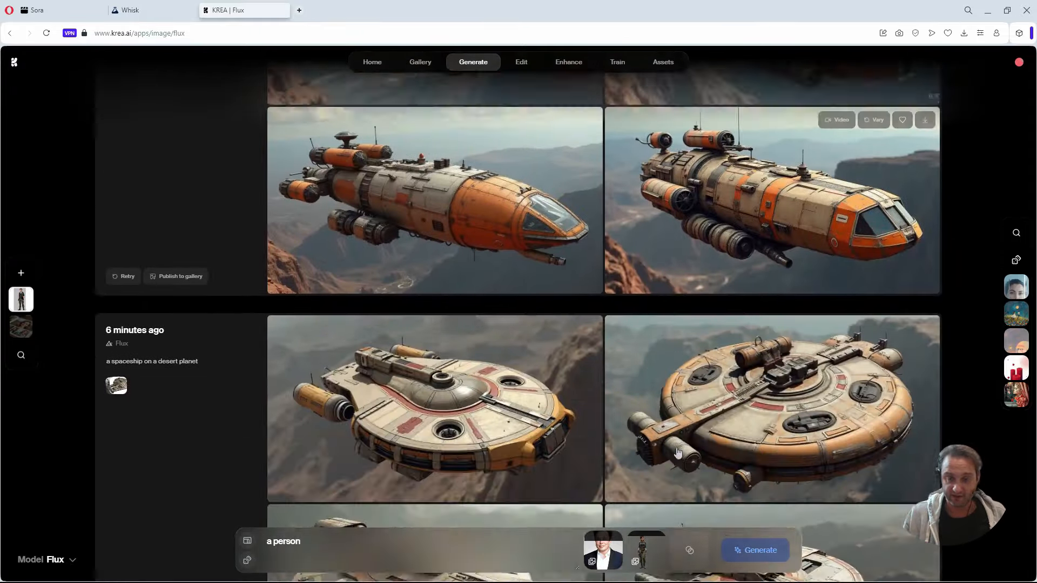
scroll(665, 432, down, 1)
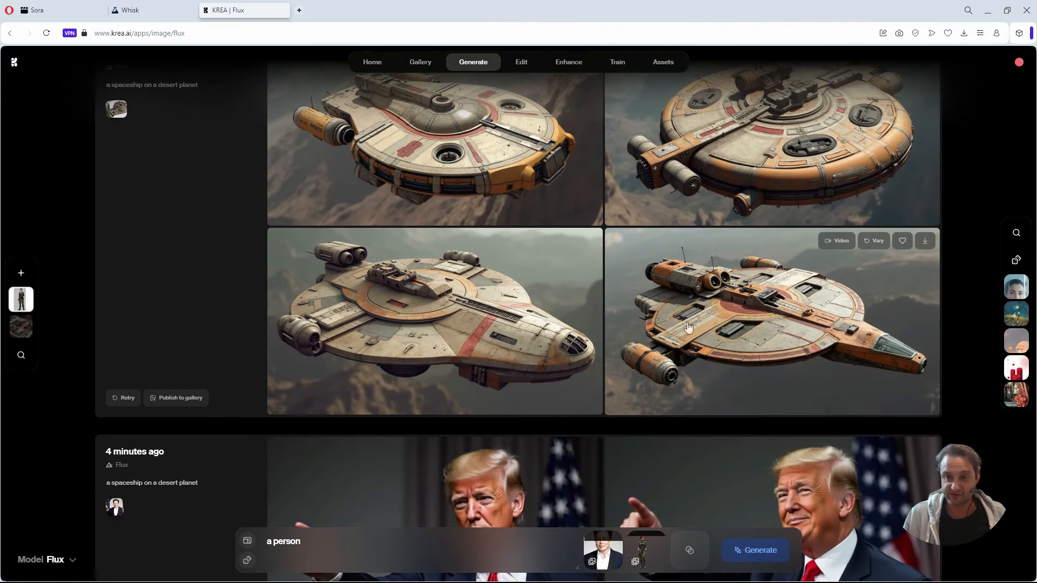
scroll(828, 414, down, 1)
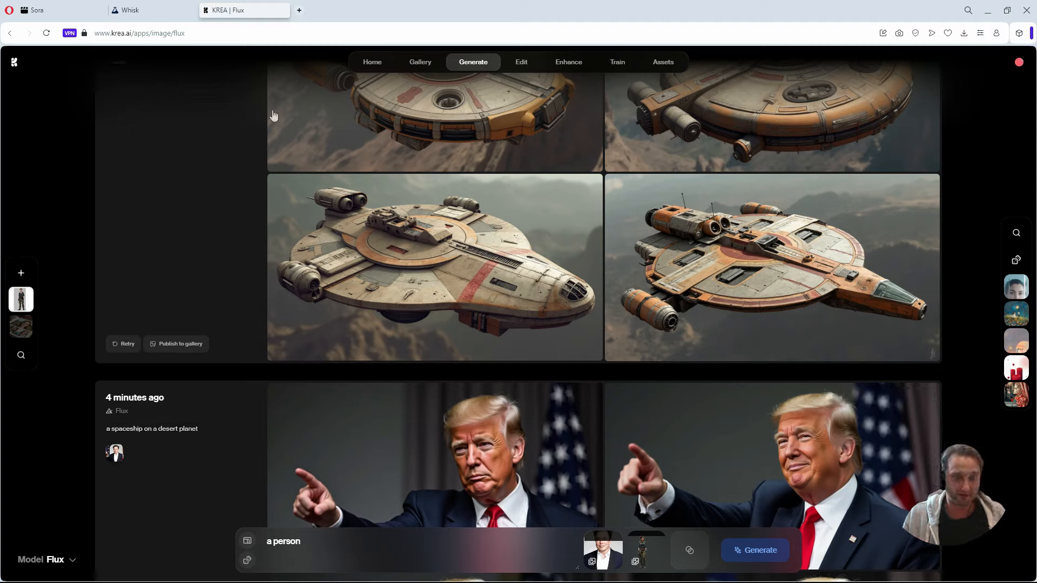
Switch to Whisk and show the options for adding more subject, scene or style references.
click(153, 10)
scroll(557, 412, up, 3)
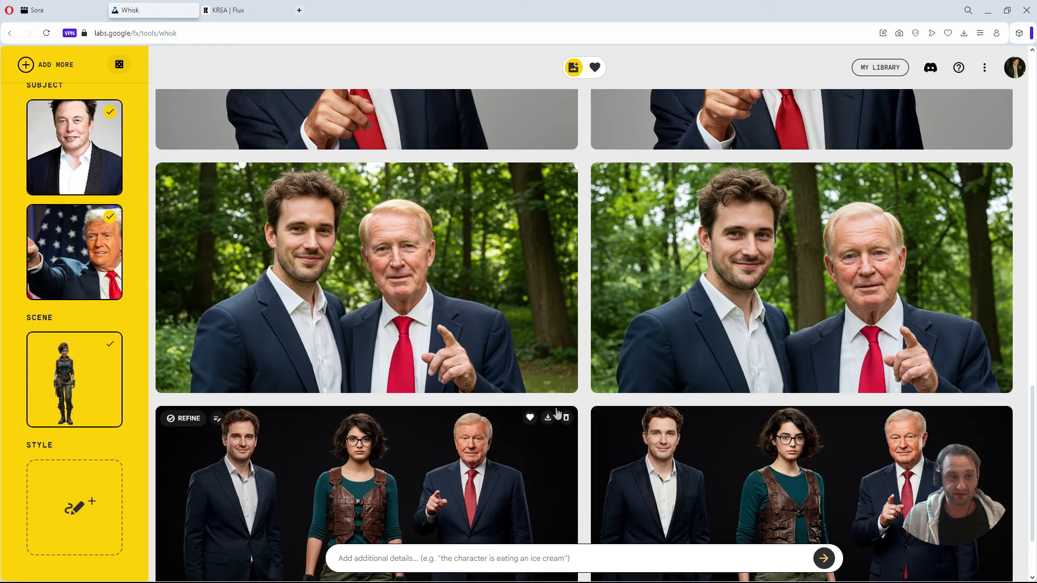
scroll(55, 181, up, 2)
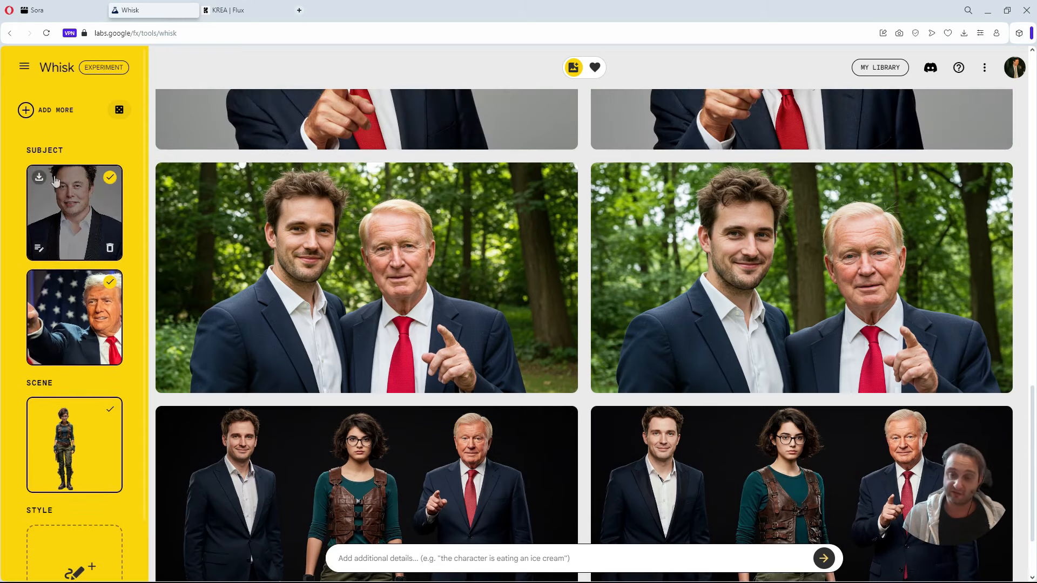
click(42, 112)
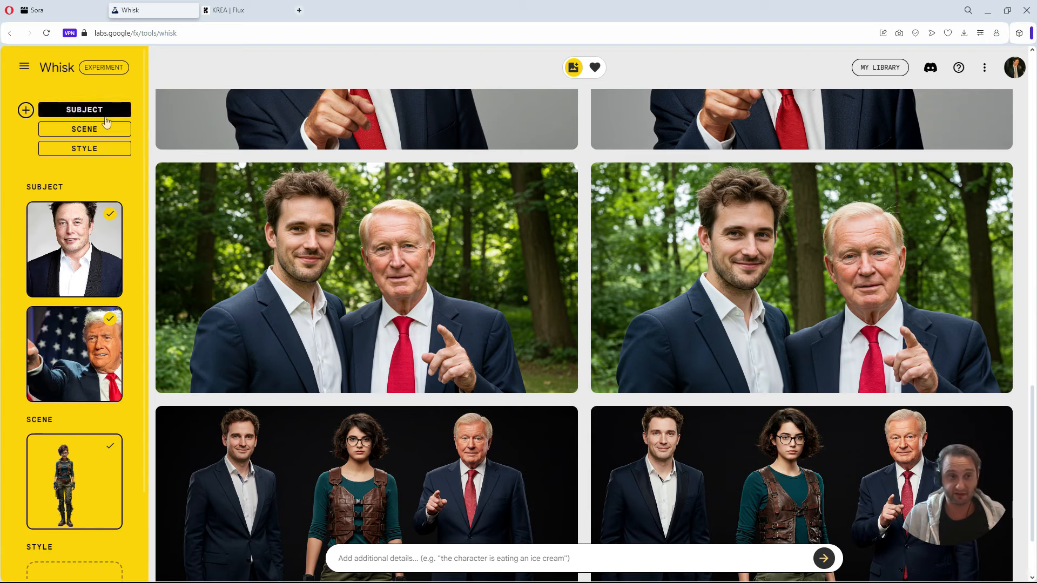
Look back through the Whisk results, from the desert spaceship scenes to the three-person images.
scroll(148, 300, down, 2)
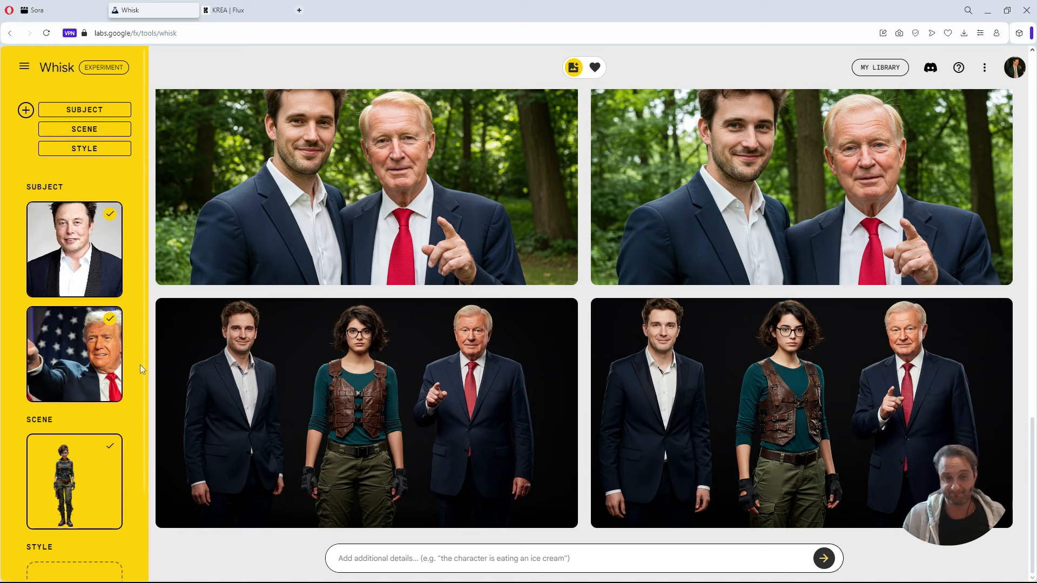
scroll(243, 332, up, 2)
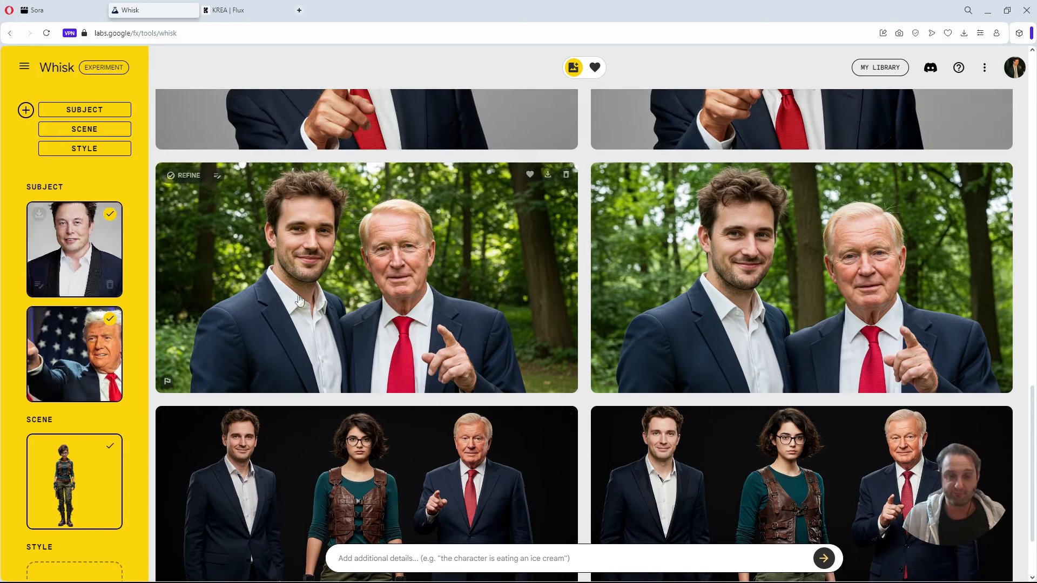
scroll(331, 322, up, 8)
scroll(330, 326, up, 10)
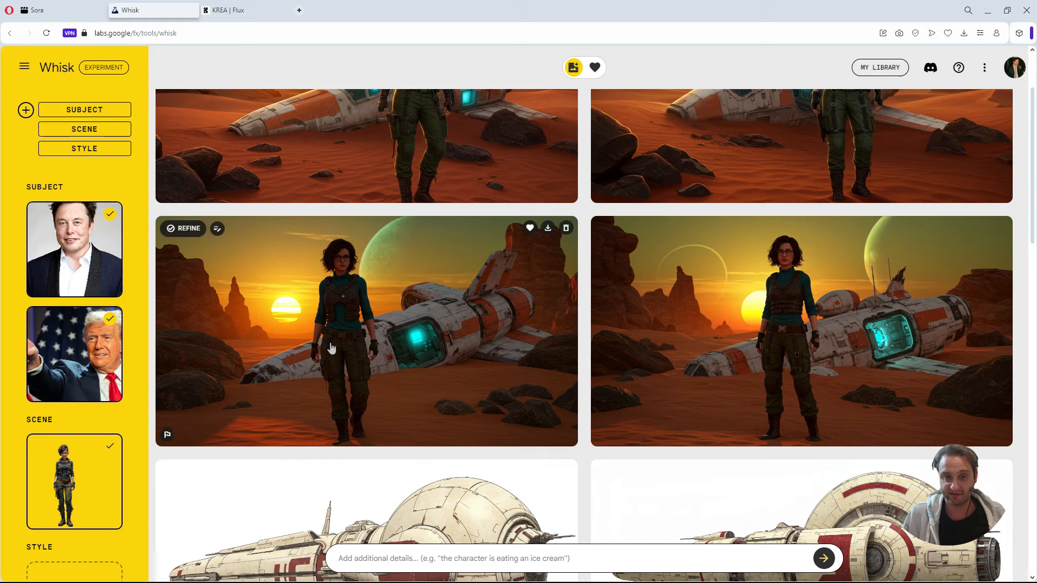
scroll(514, 269, down, 10)
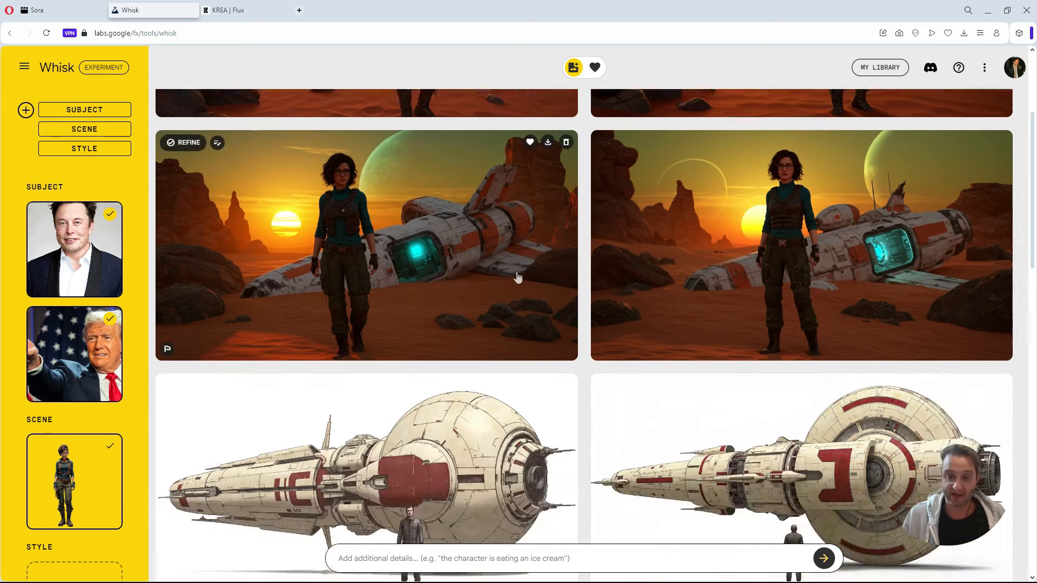
scroll(517, 273, down, 10)
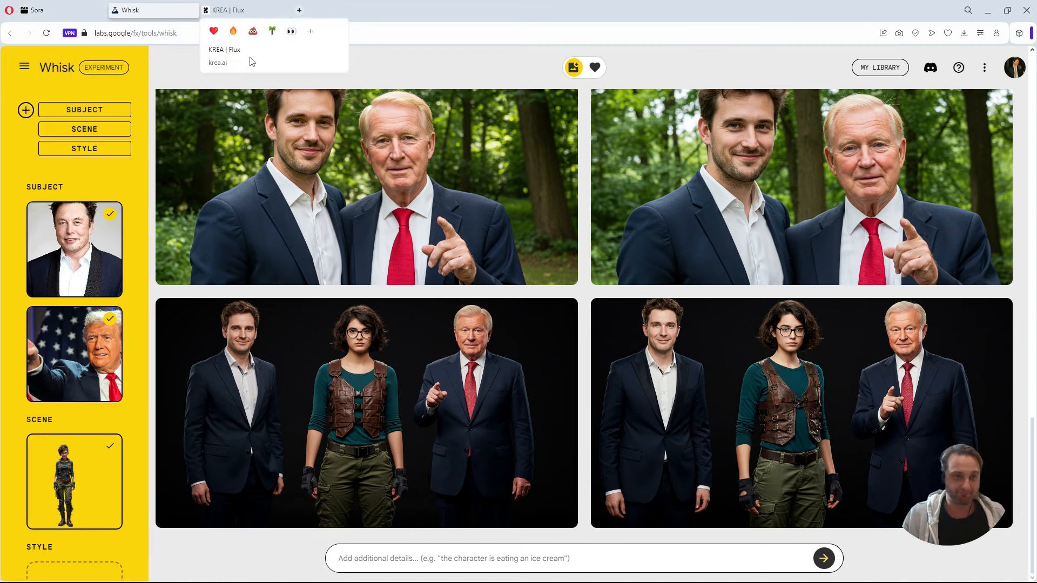
Switch to KREA Flux and examine the pointing Trump results made with the spaceship prompt.
click(256, 11)
scroll(389, 324, down, 10)
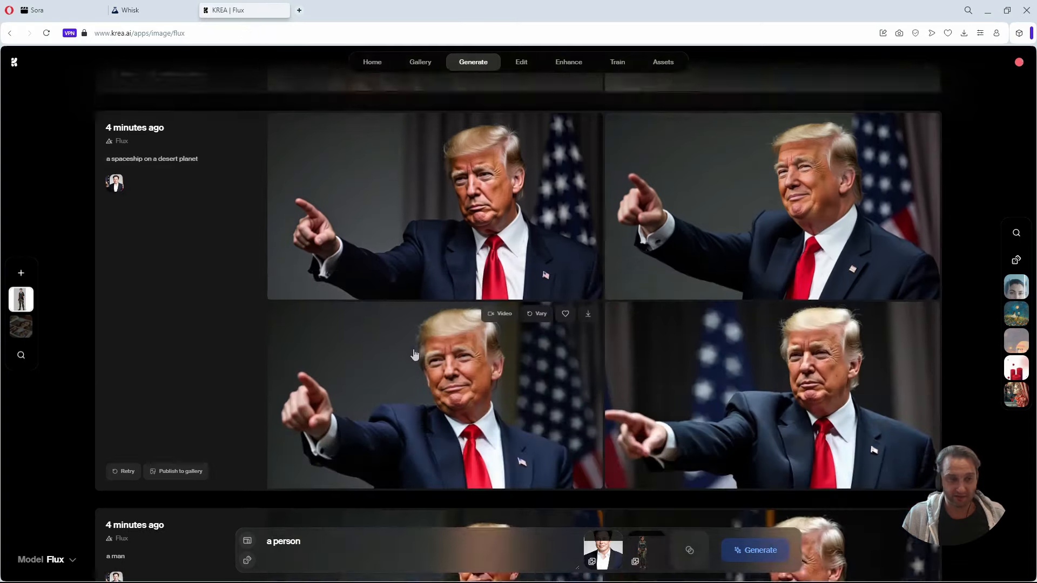